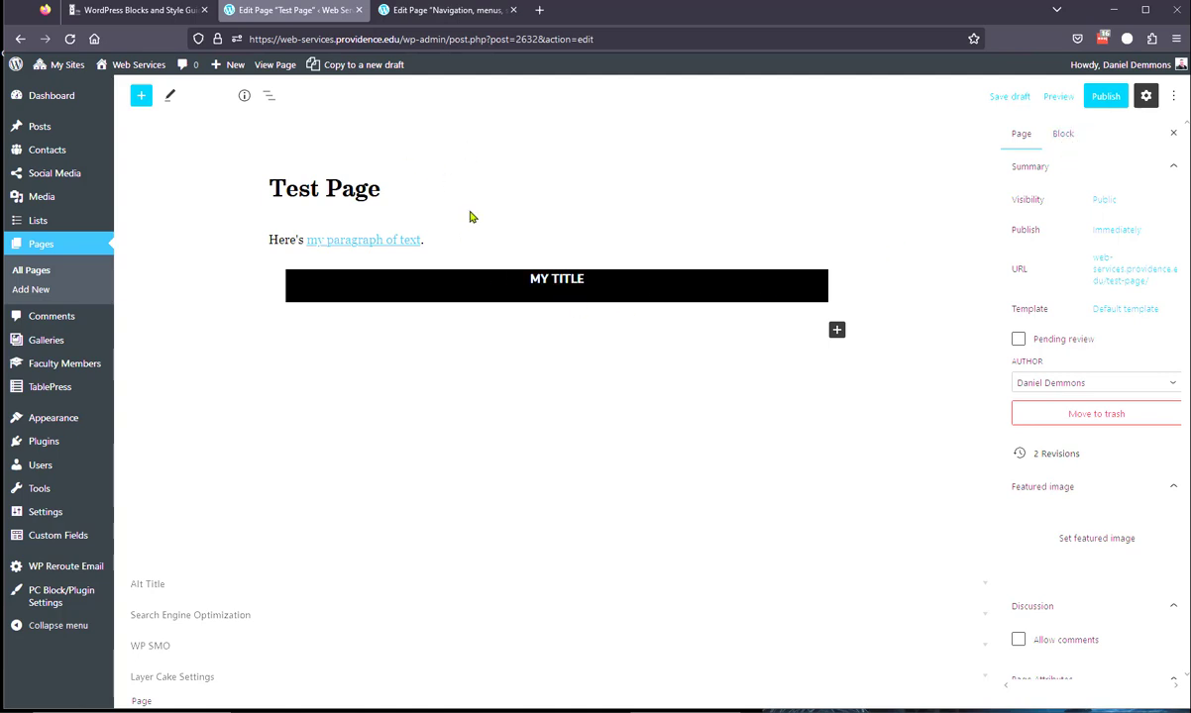
Inspect the paragraph block's text and background color options and the My Title button block's settings.
click(428, 239)
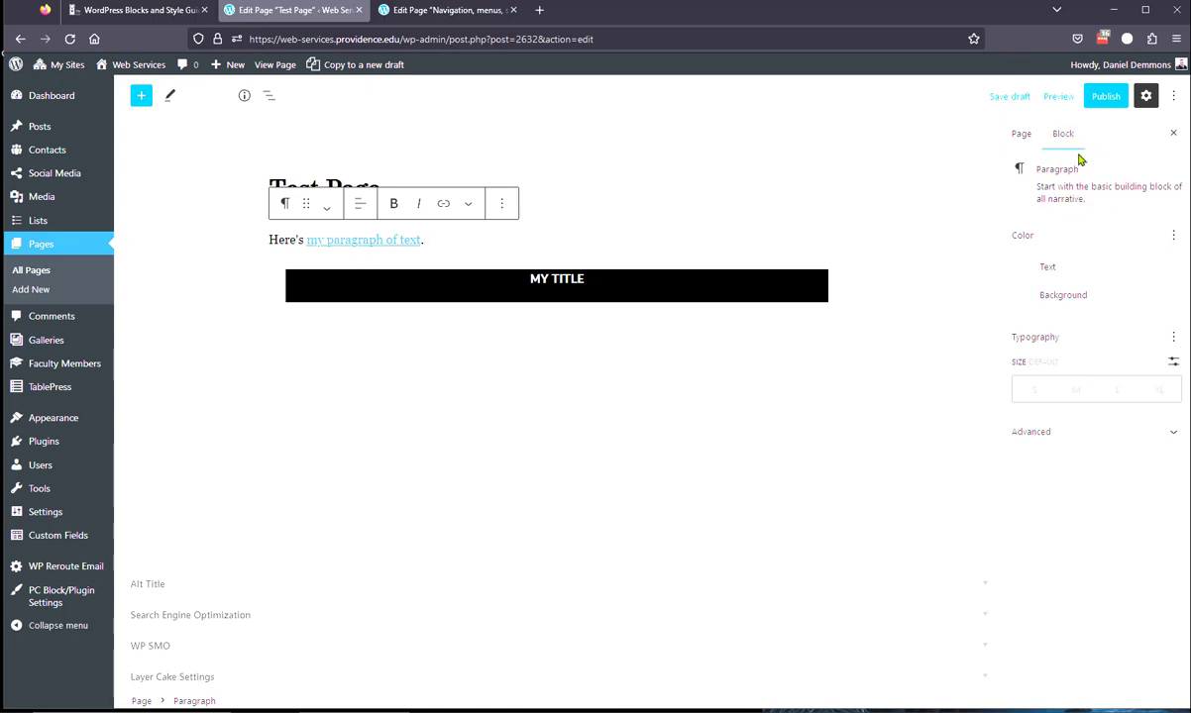
click(1052, 269)
click(1060, 295)
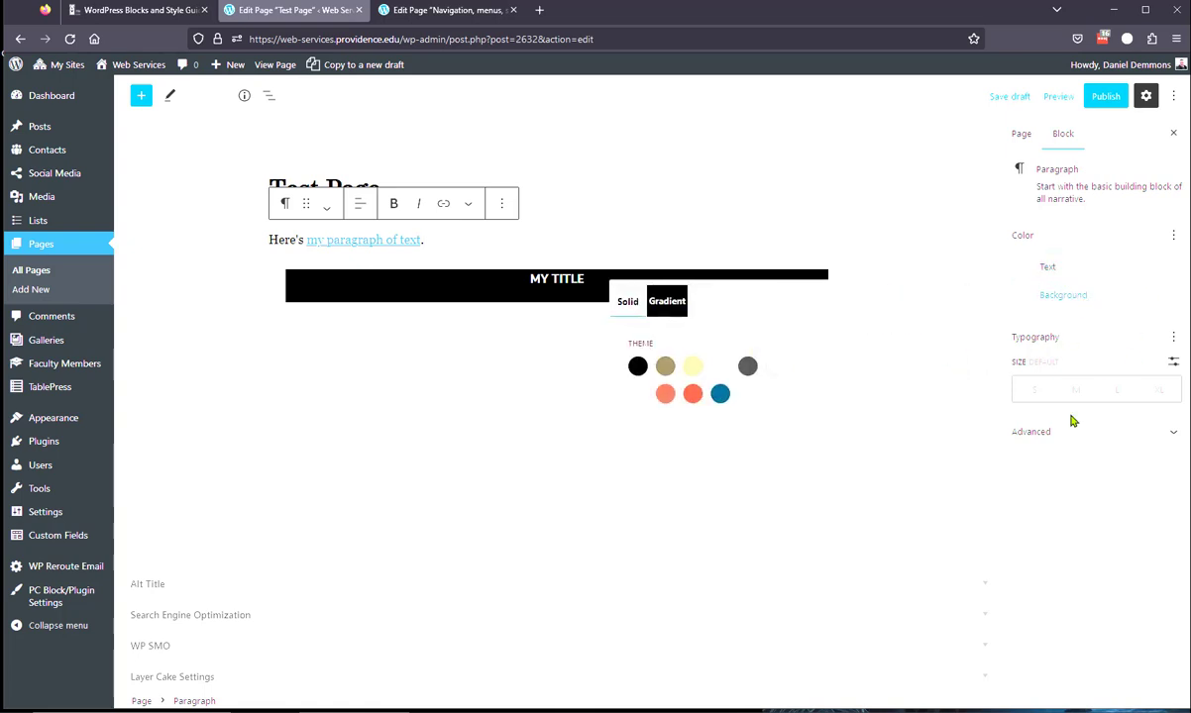
click(1105, 485)
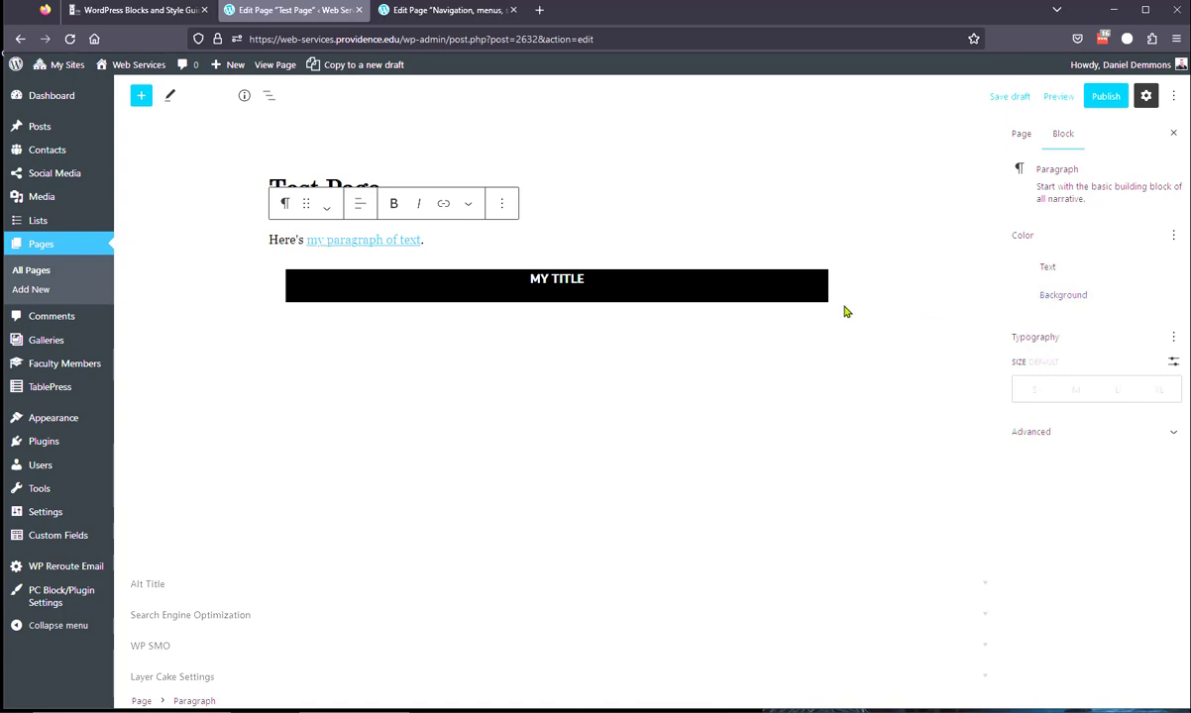
click(778, 297)
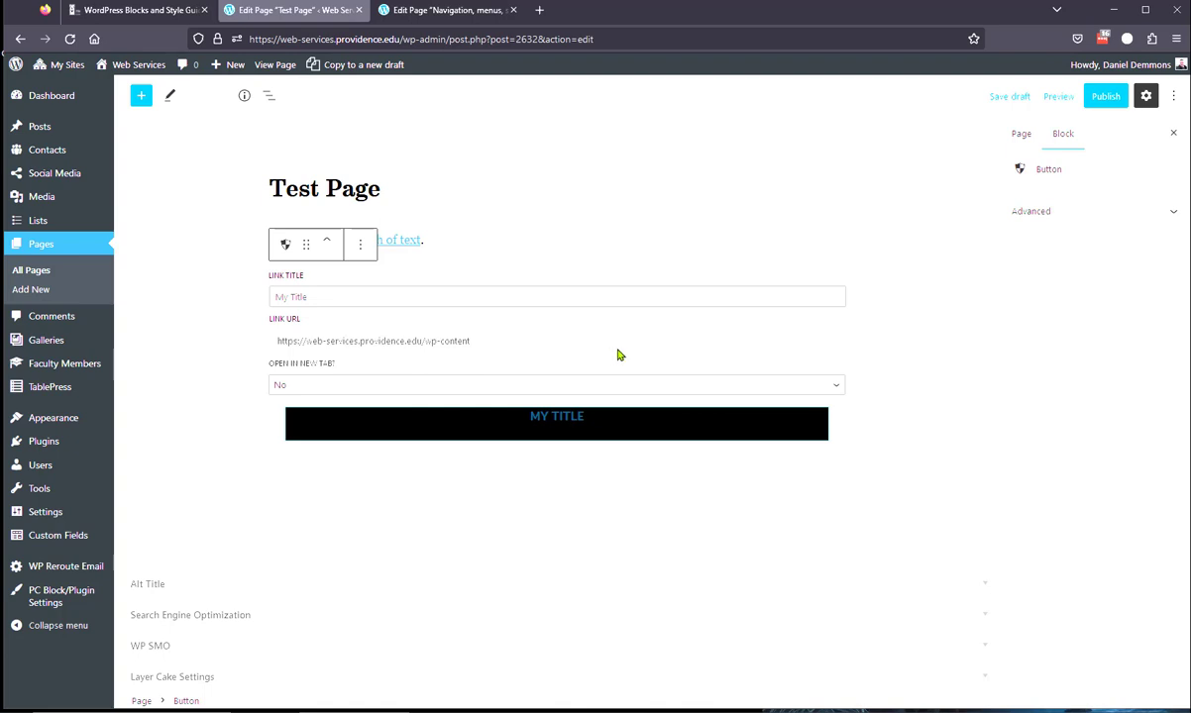
Show the page-level settings, collapsing and re-expanding the Summary and Featured image sections.
click(1024, 137)
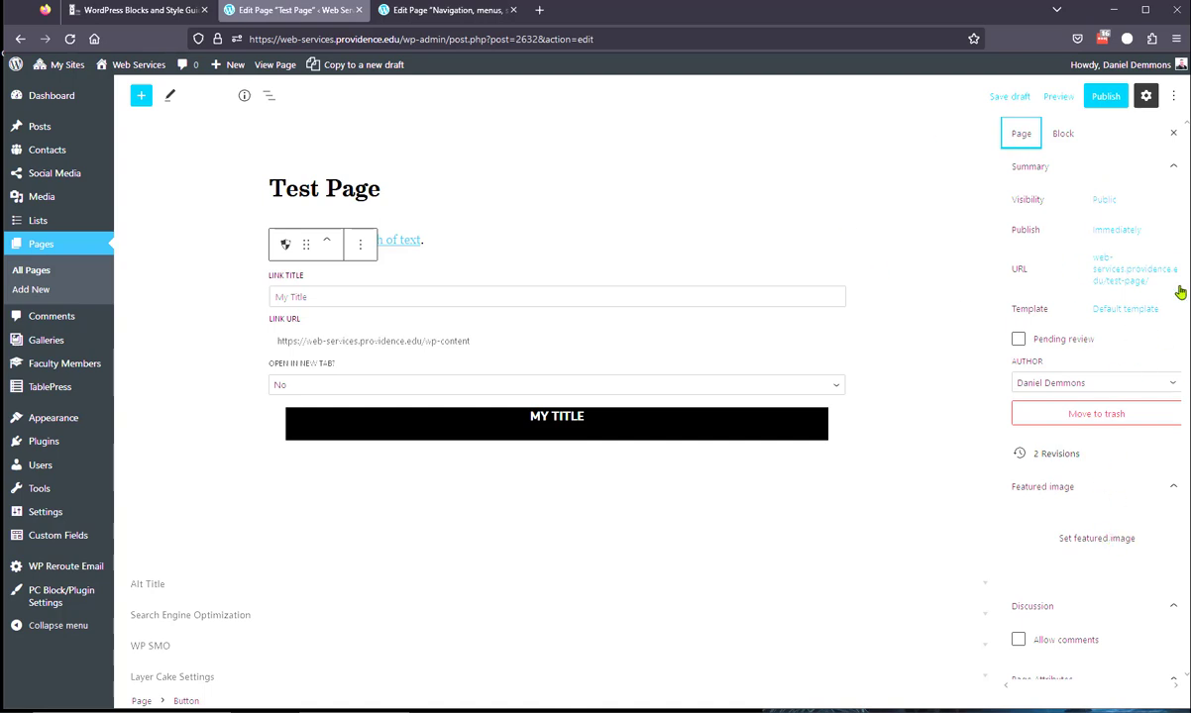
drag(1186, 299, 1187, 253)
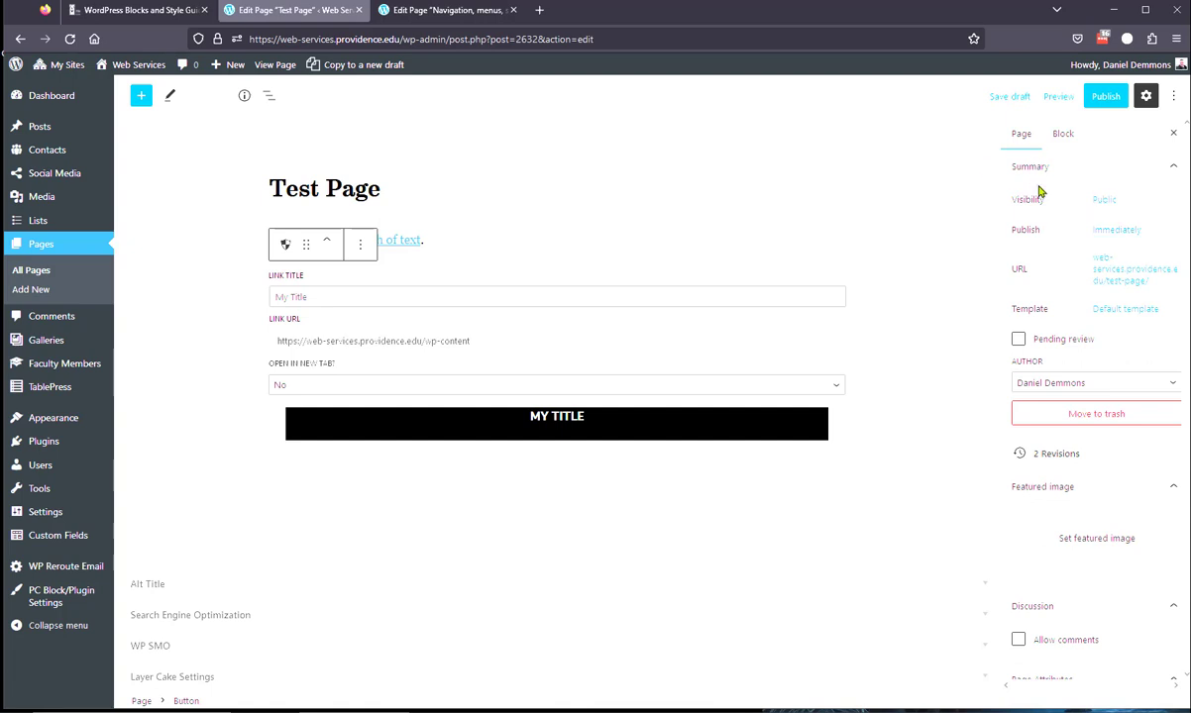
click(1171, 167)
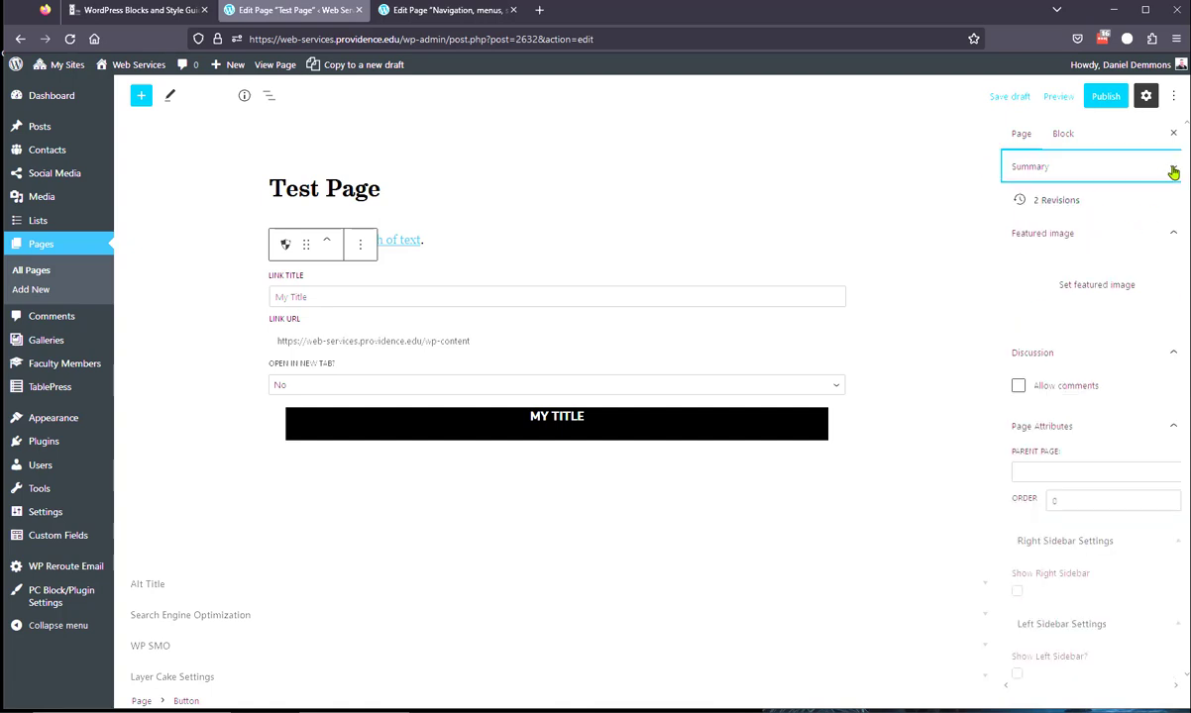
click(1171, 233)
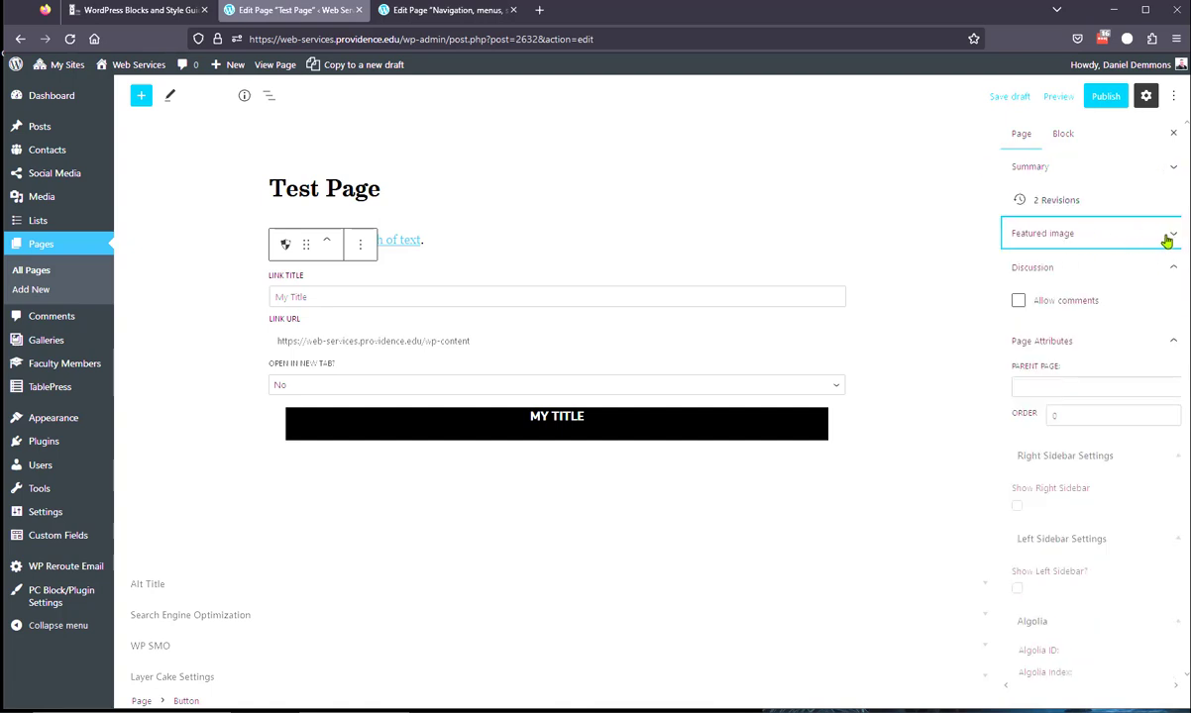
click(1095, 231)
click(1169, 166)
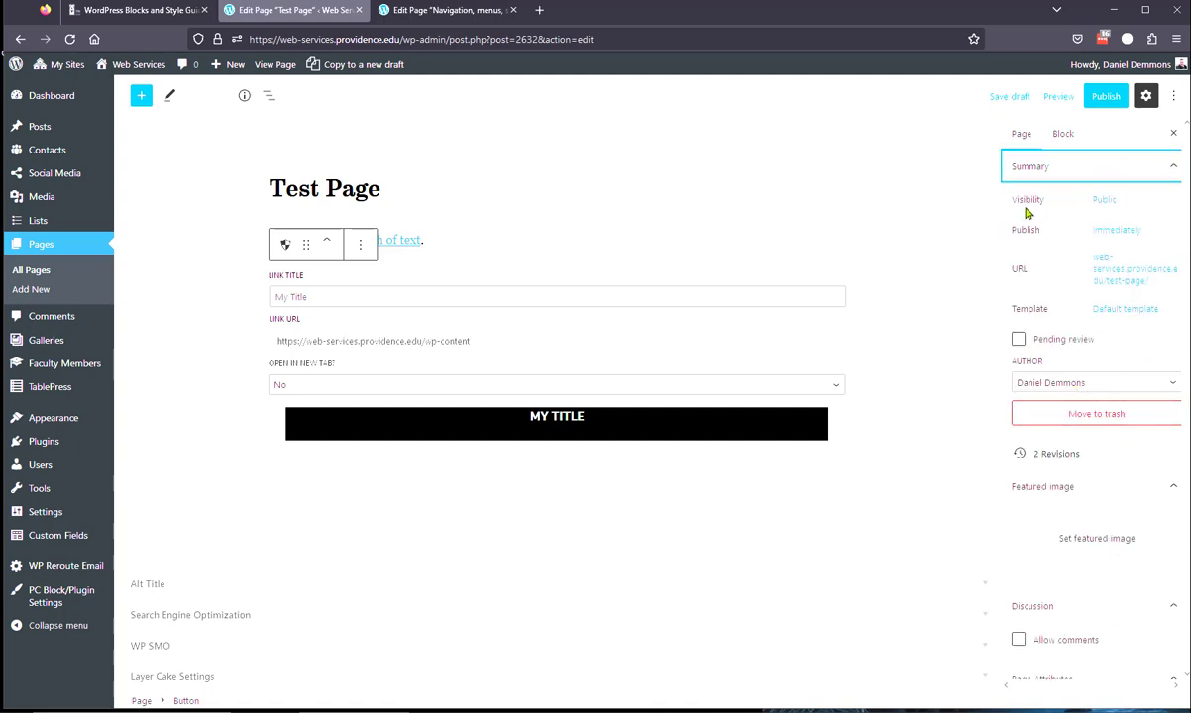
Review the page's visibility options and its publish date and time settings.
click(1107, 201)
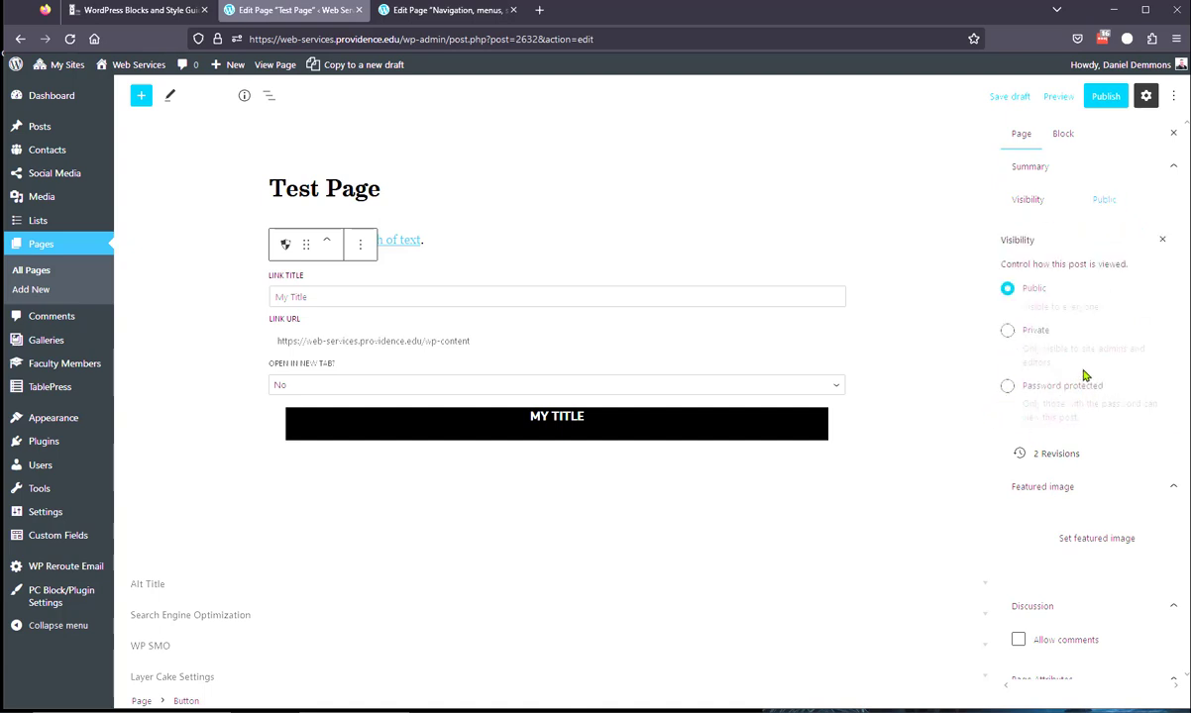
click(1162, 240)
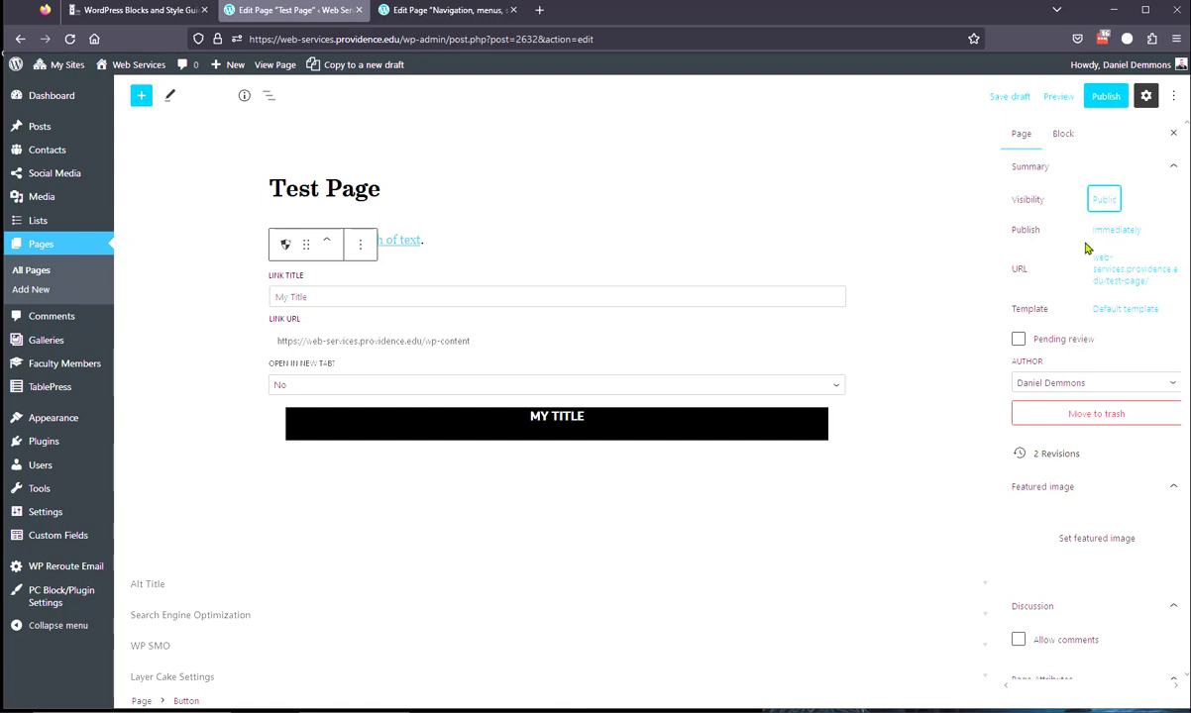
click(1124, 231)
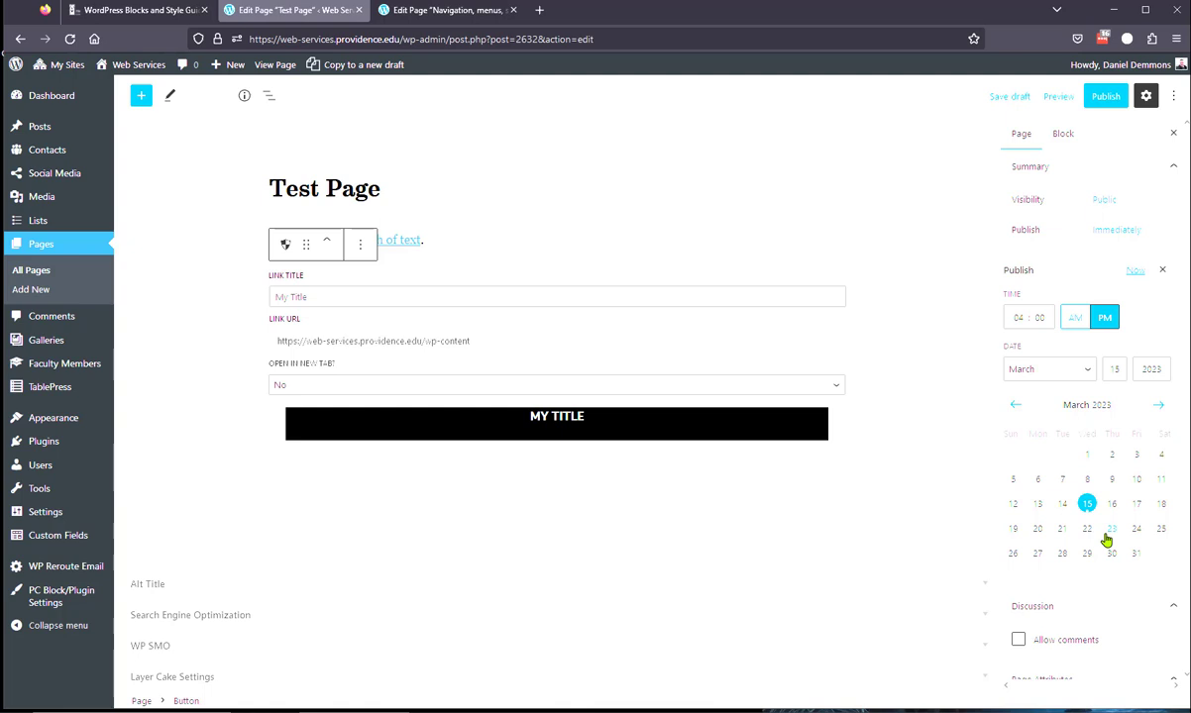
click(1162, 269)
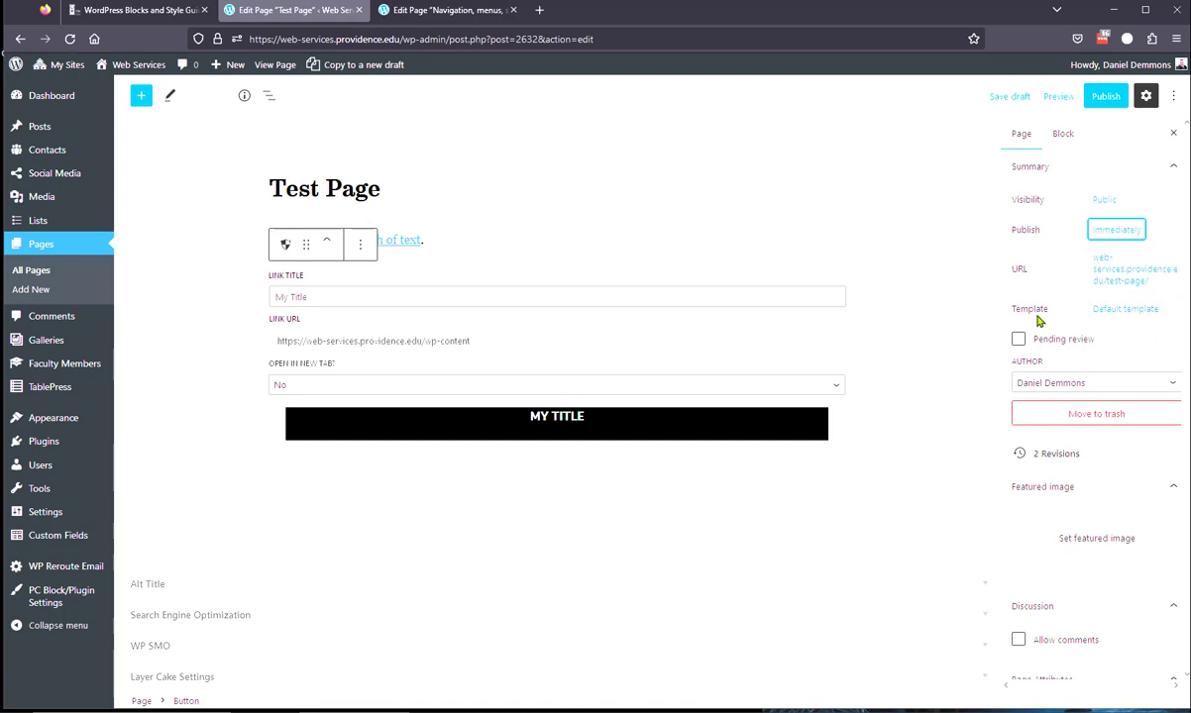
Review the available page templates and the choices for the page's author.
click(1120, 311)
click(1131, 420)
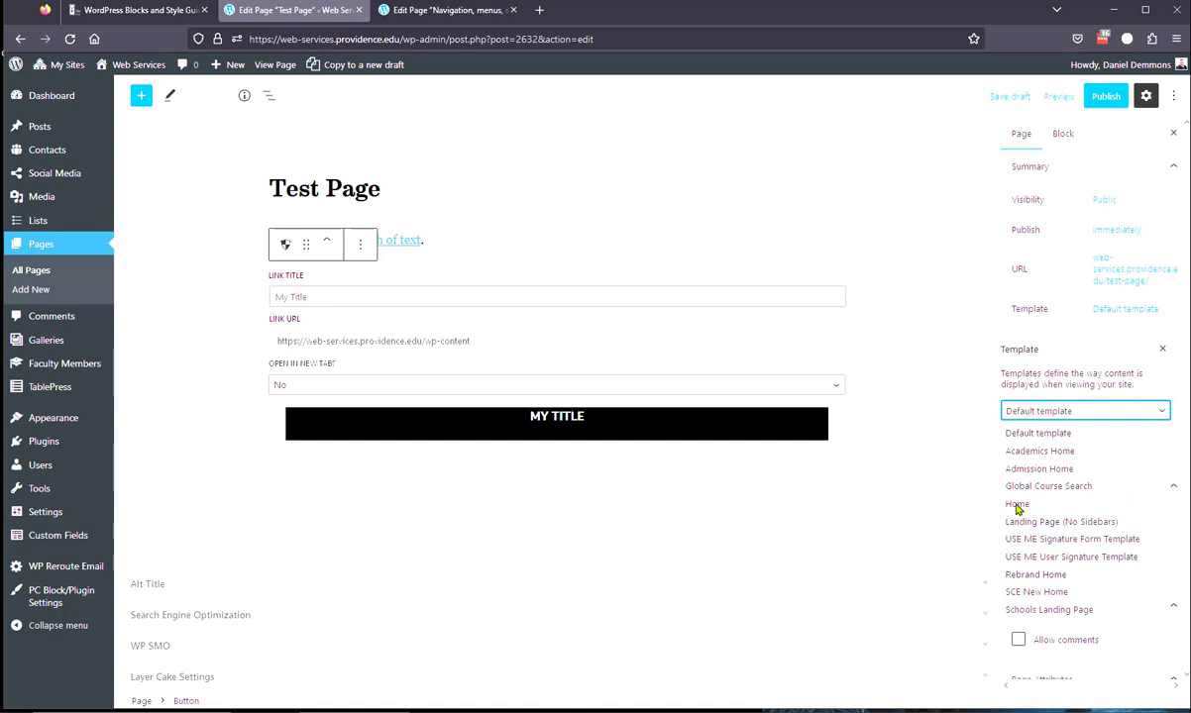
click(1163, 350)
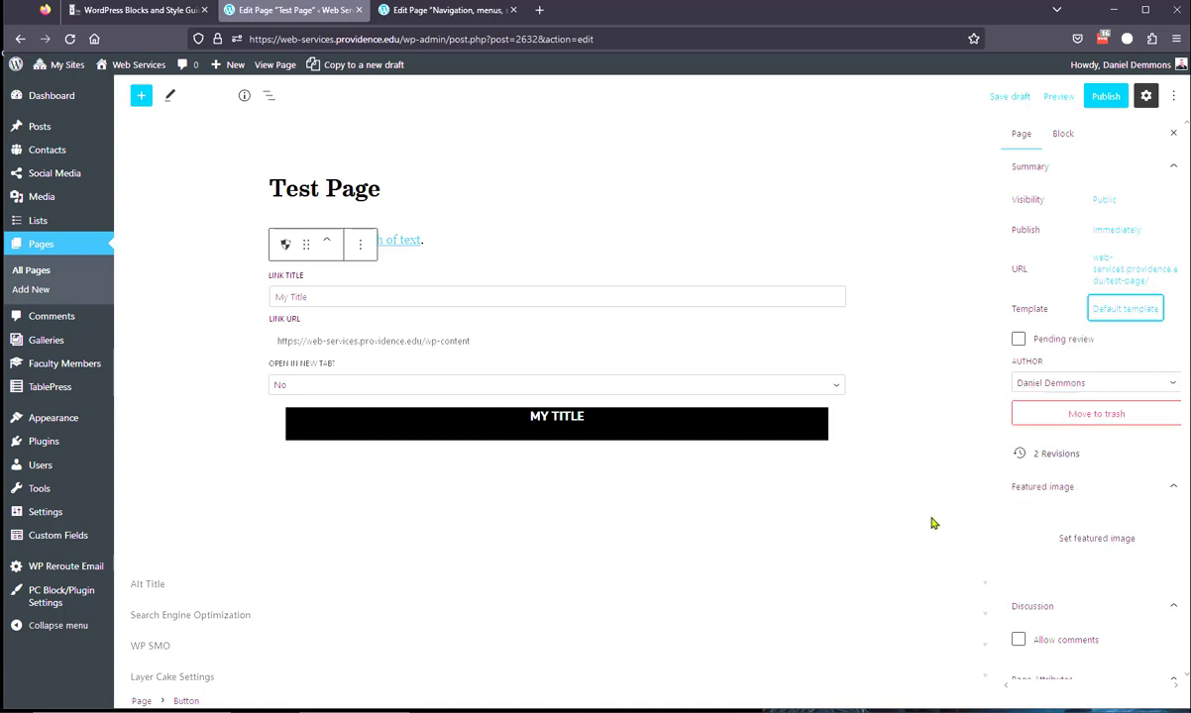
click(1112, 383)
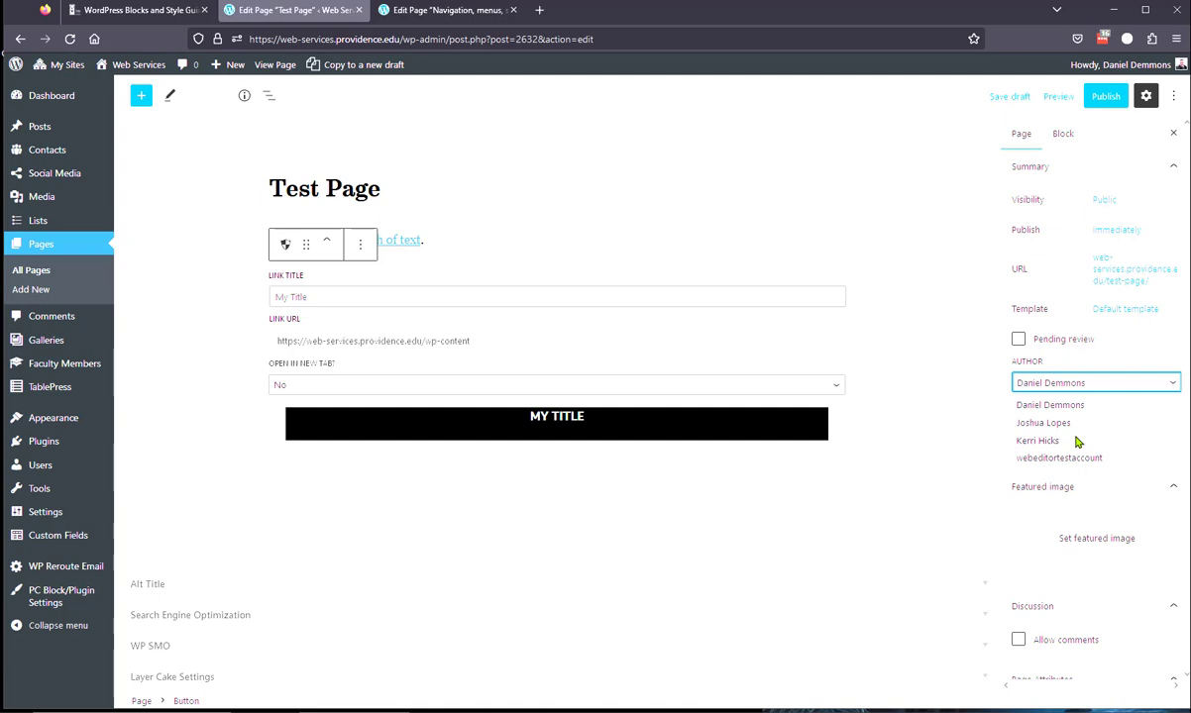
click(1169, 338)
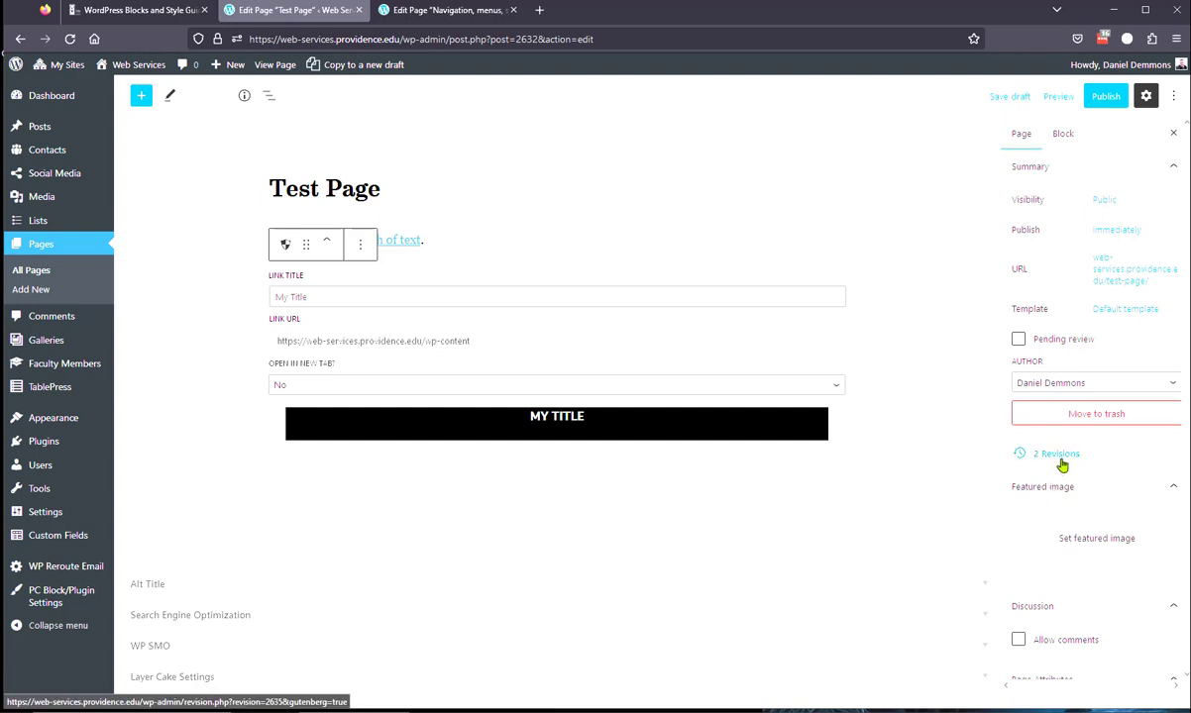
Save the draft and restore the page's oldest revision, which holds only the title and the unlinked paragraph.
click(1010, 96)
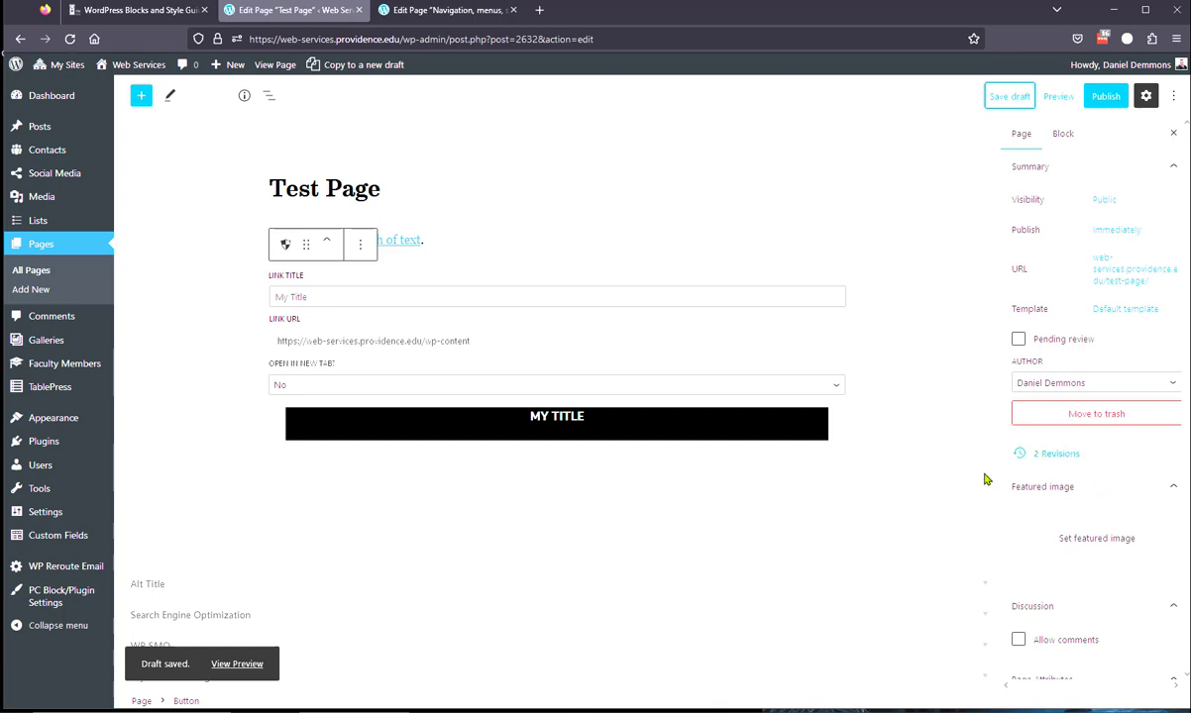
click(1052, 456)
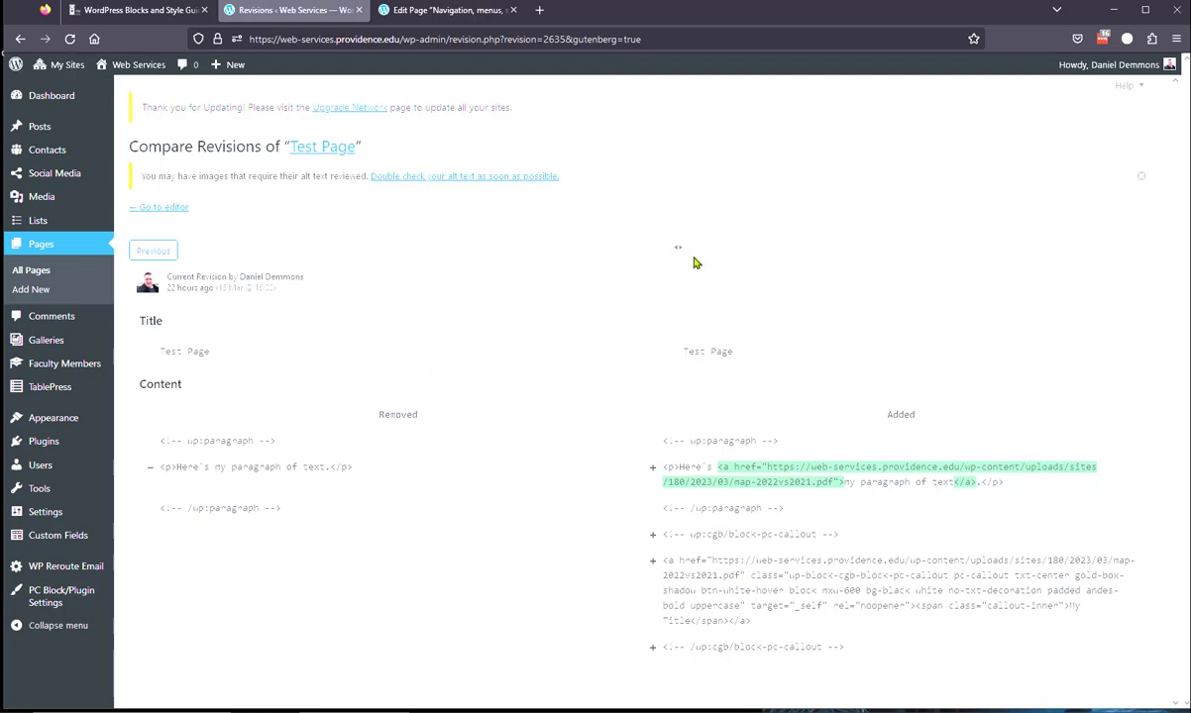
mouse_move(679, 249)
mouse_down()
mouse_move(599, 253)
mouse_move(689, 251)
mouse_up()
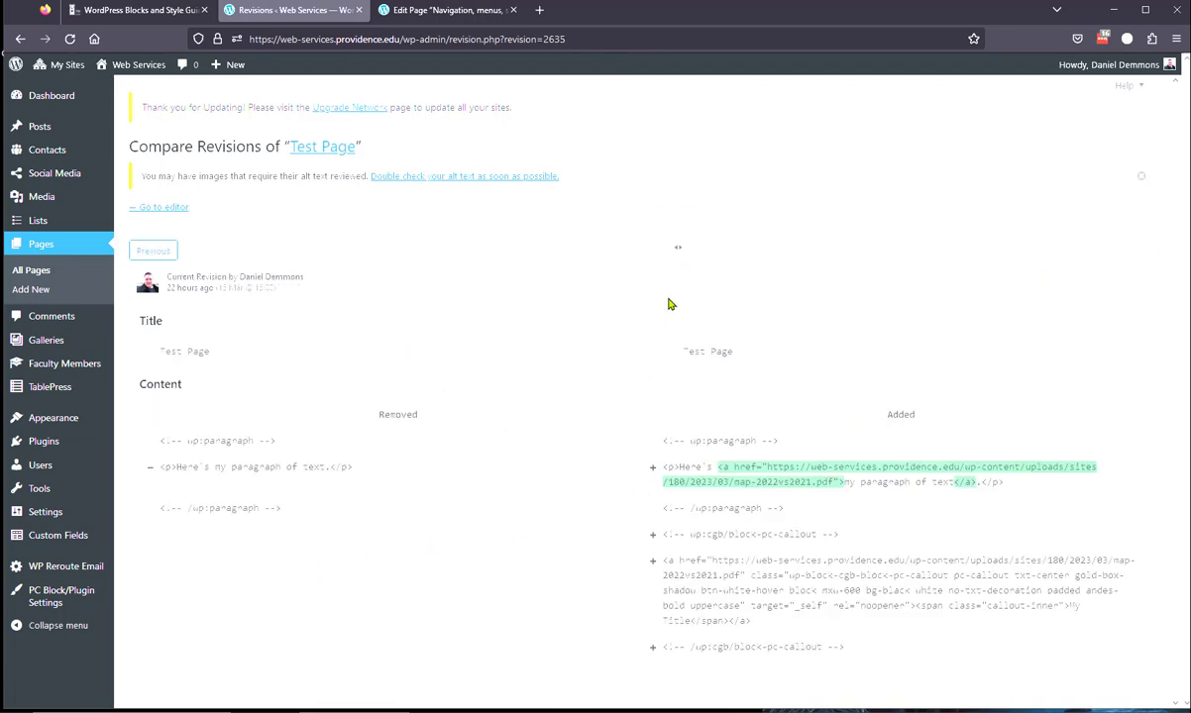
mouse_move(682, 253)
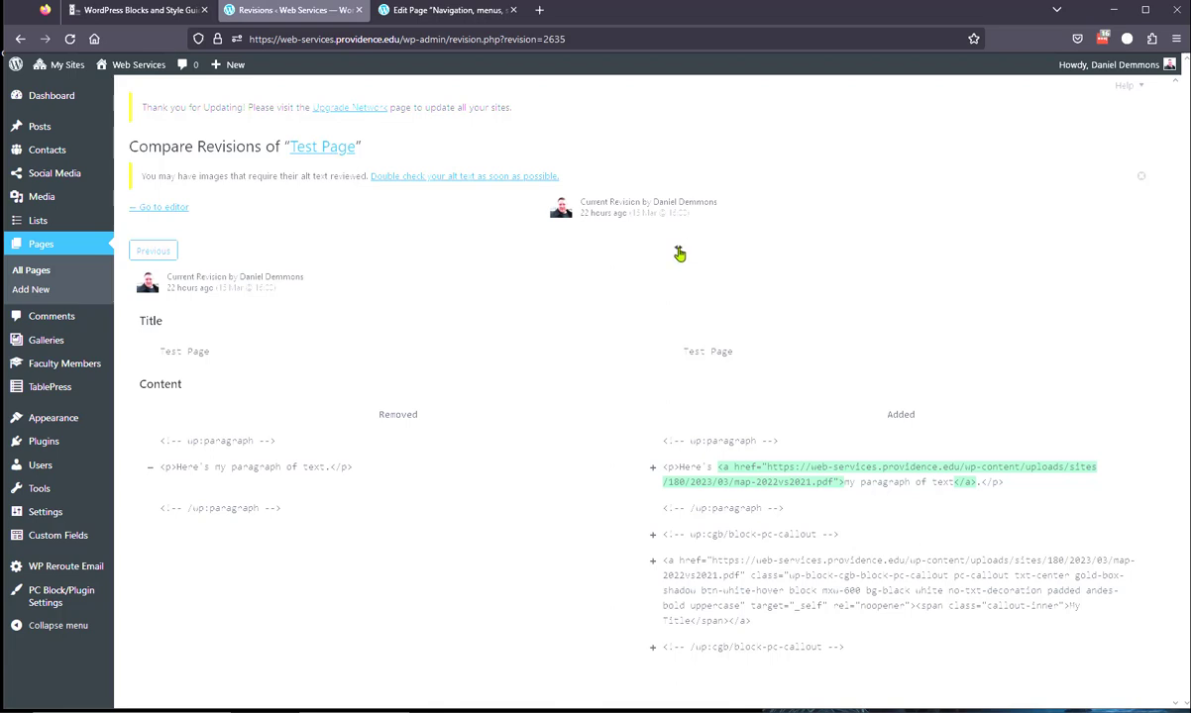
drag(680, 255, 593, 266)
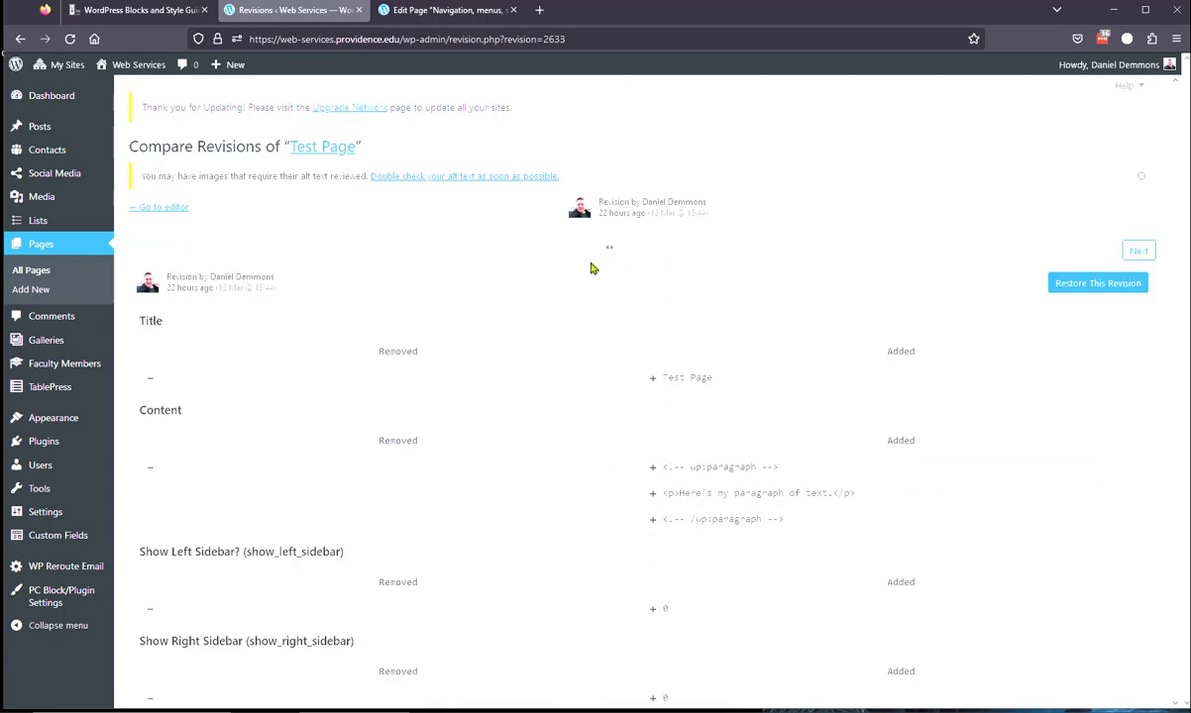
click(1093, 287)
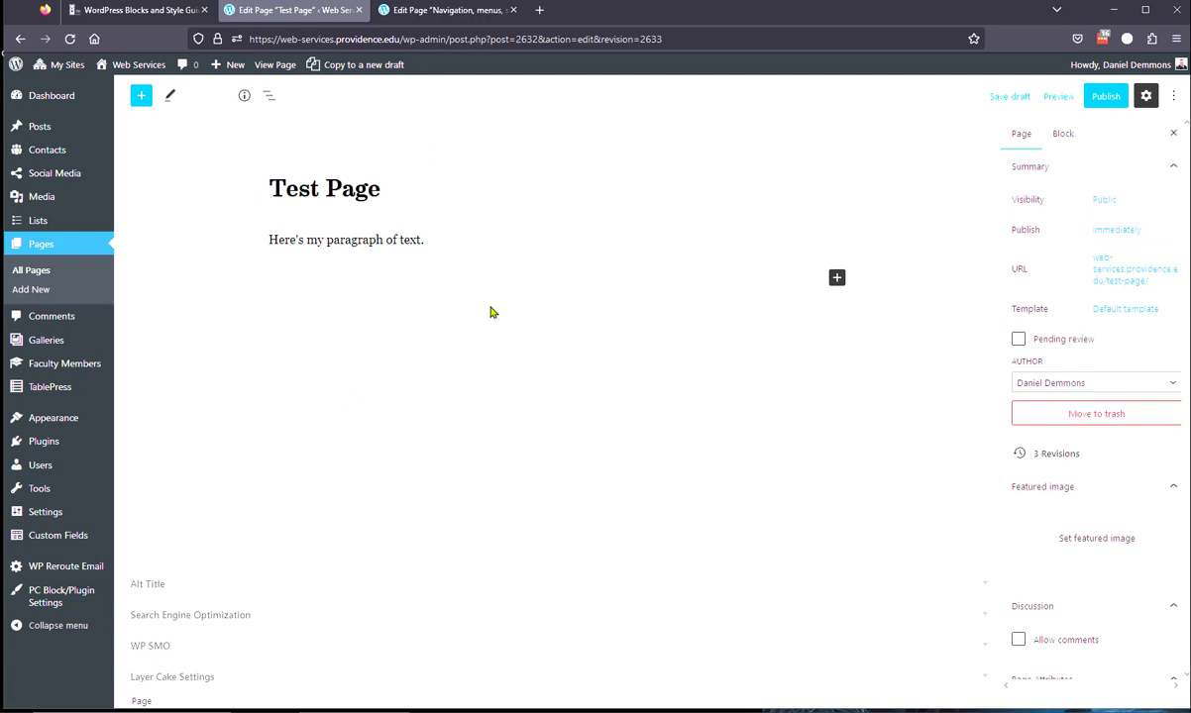
Restore the page revision containing the linked paragraph text and the My Title button.
click(1063, 462)
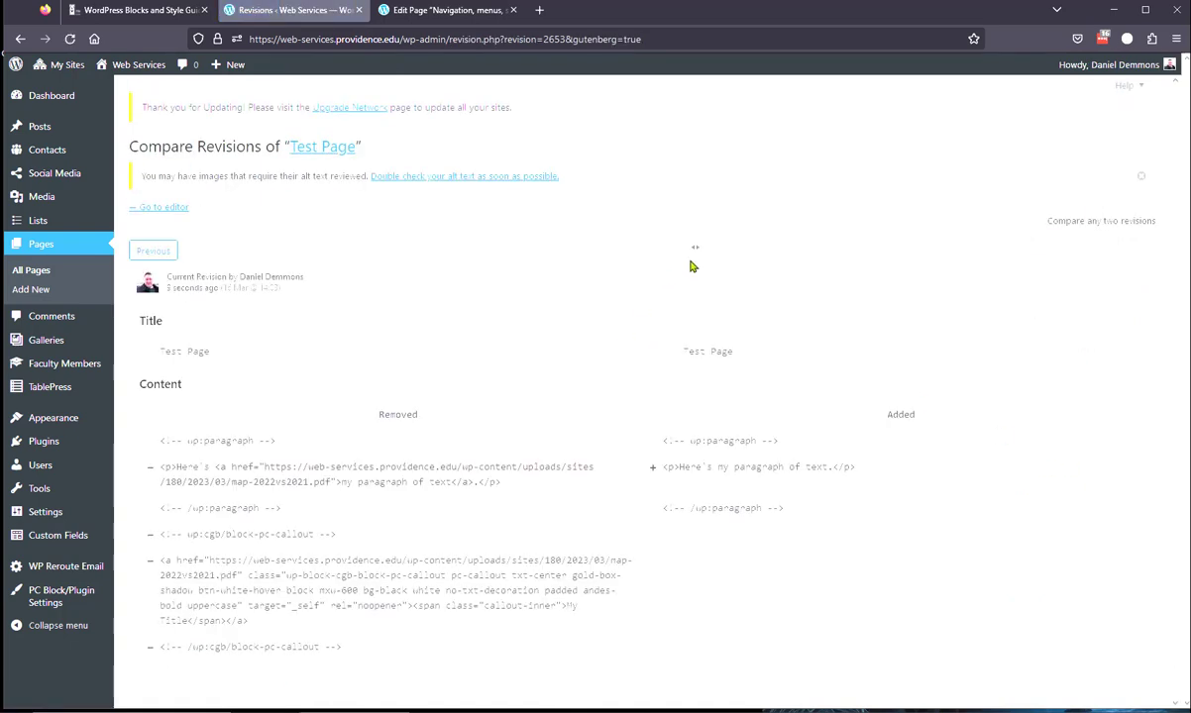
drag(698, 255, 649, 257)
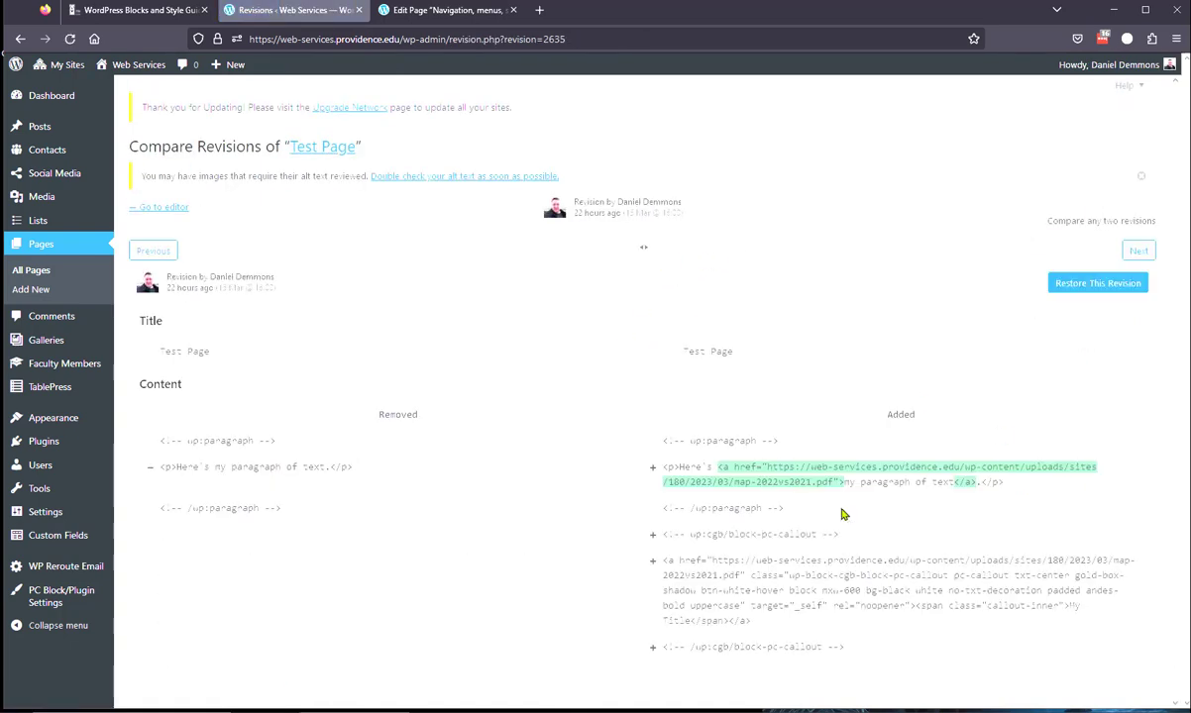
click(1016, 282)
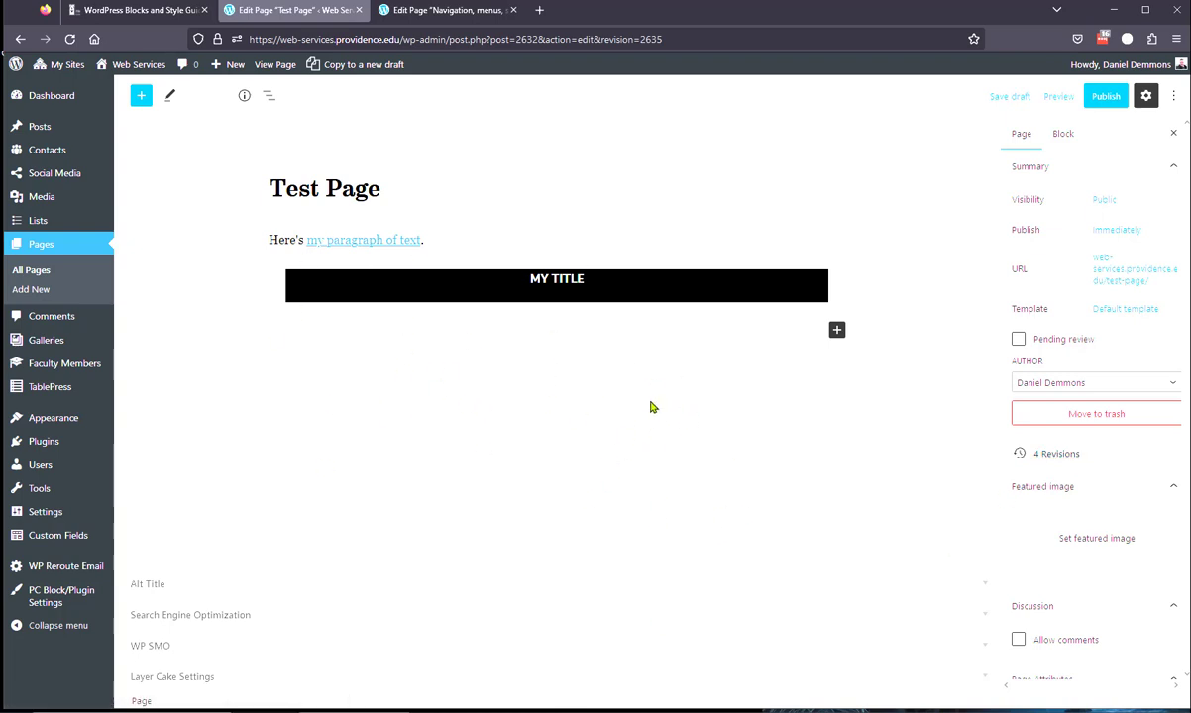
View the latest revision comparison, return to the editor and review the Featured image, Discussion and Page Attributes settings.
click(1062, 462)
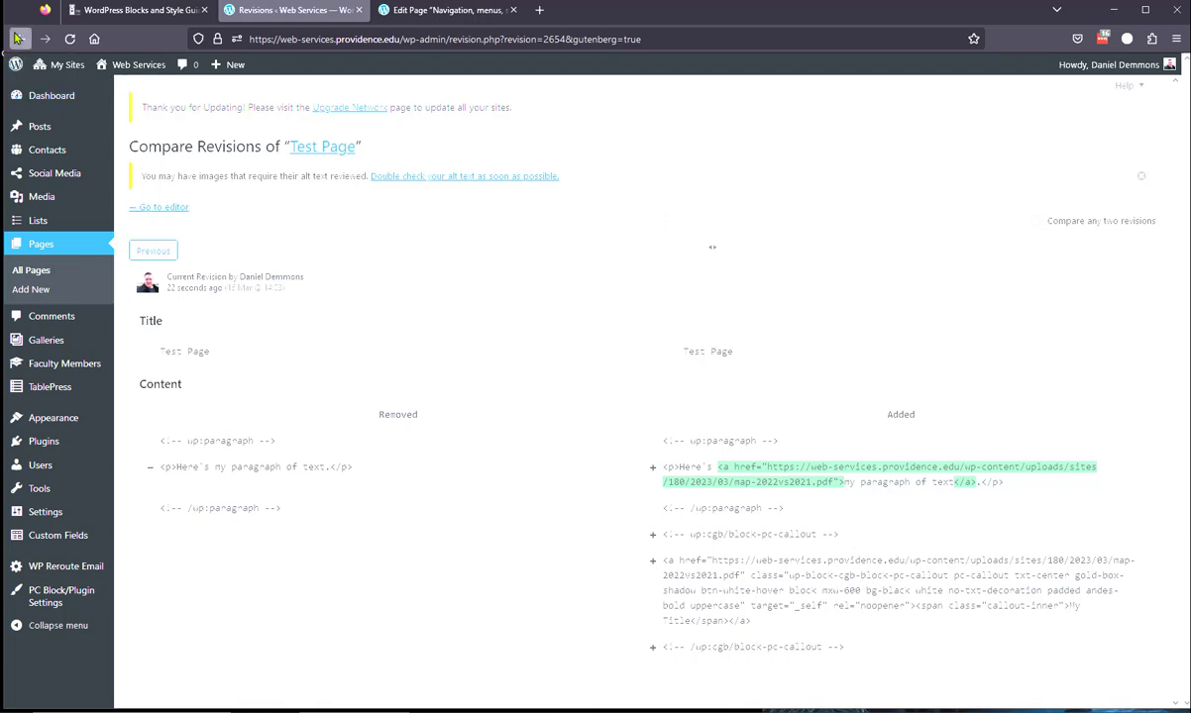
click(21, 38)
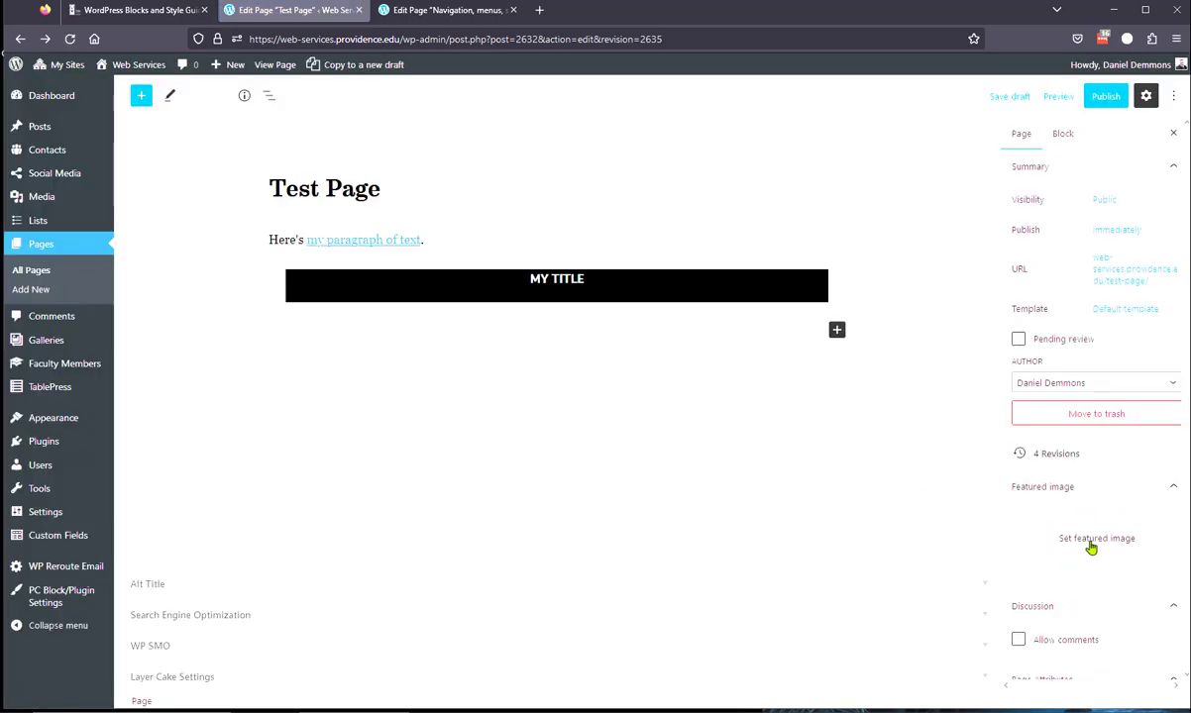
scroll(1091, 548, down, 2)
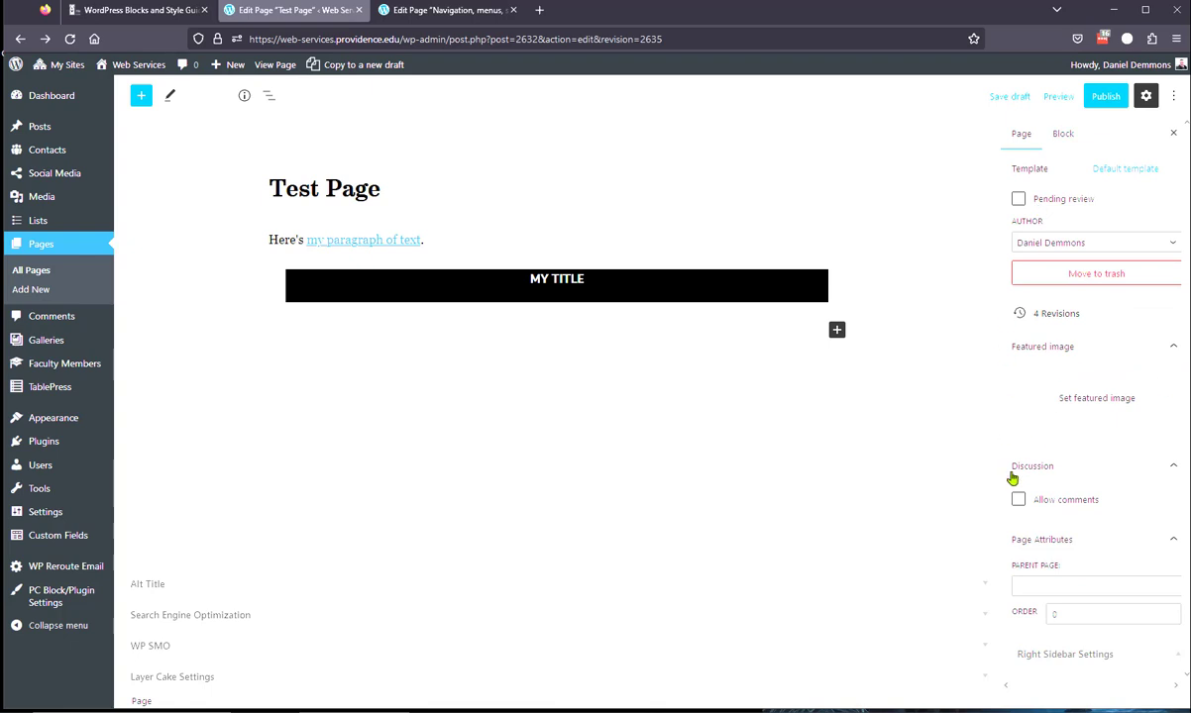
scroll(1099, 369, down, 1)
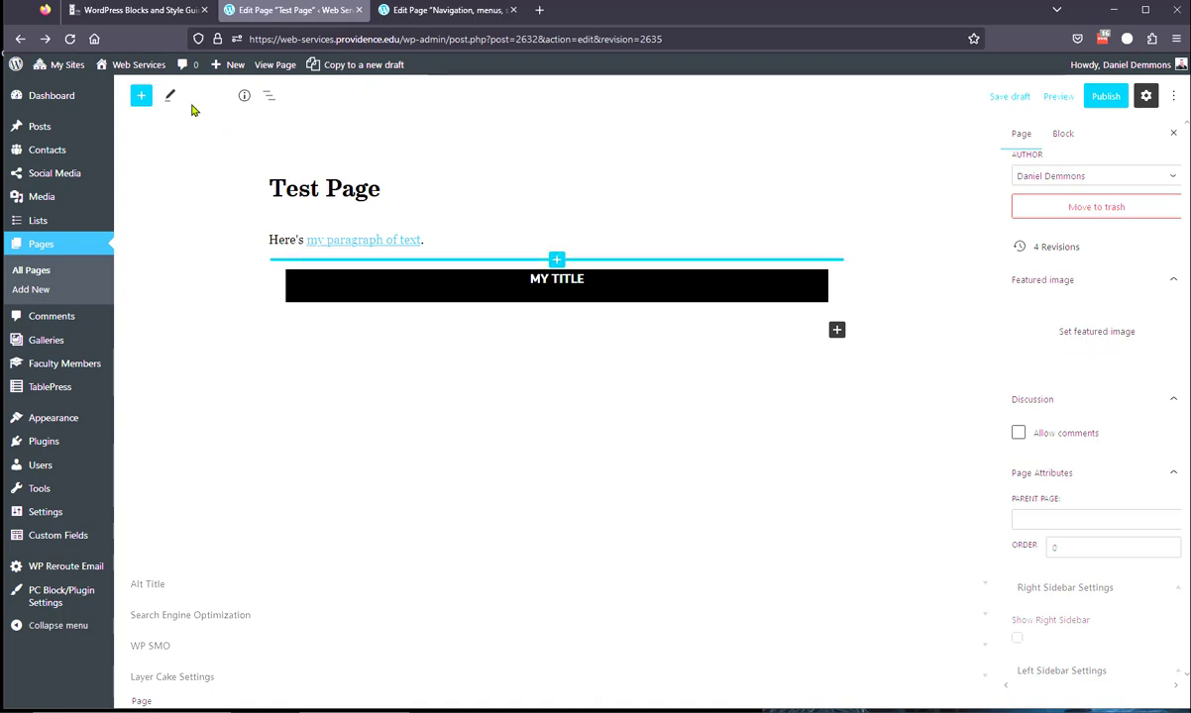
Open the Web Services home page on the live site and examine its featured image tiles.
click(133, 10)
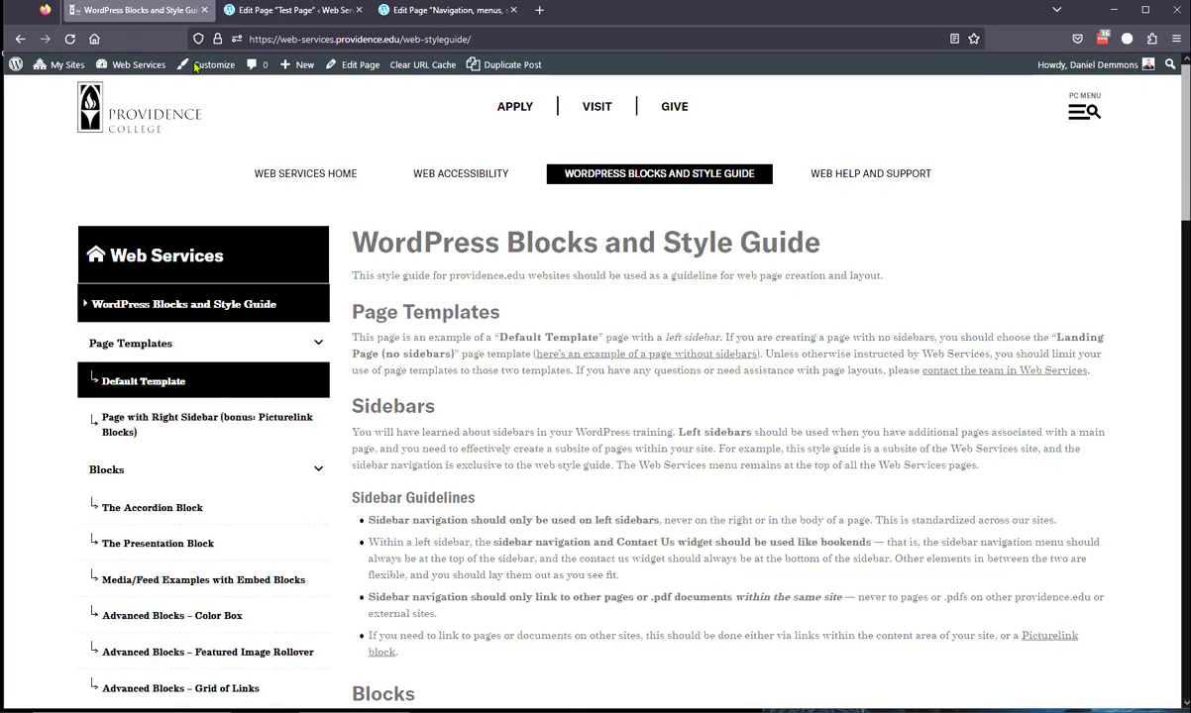
click(332, 178)
scroll(526, 438, down, 8)
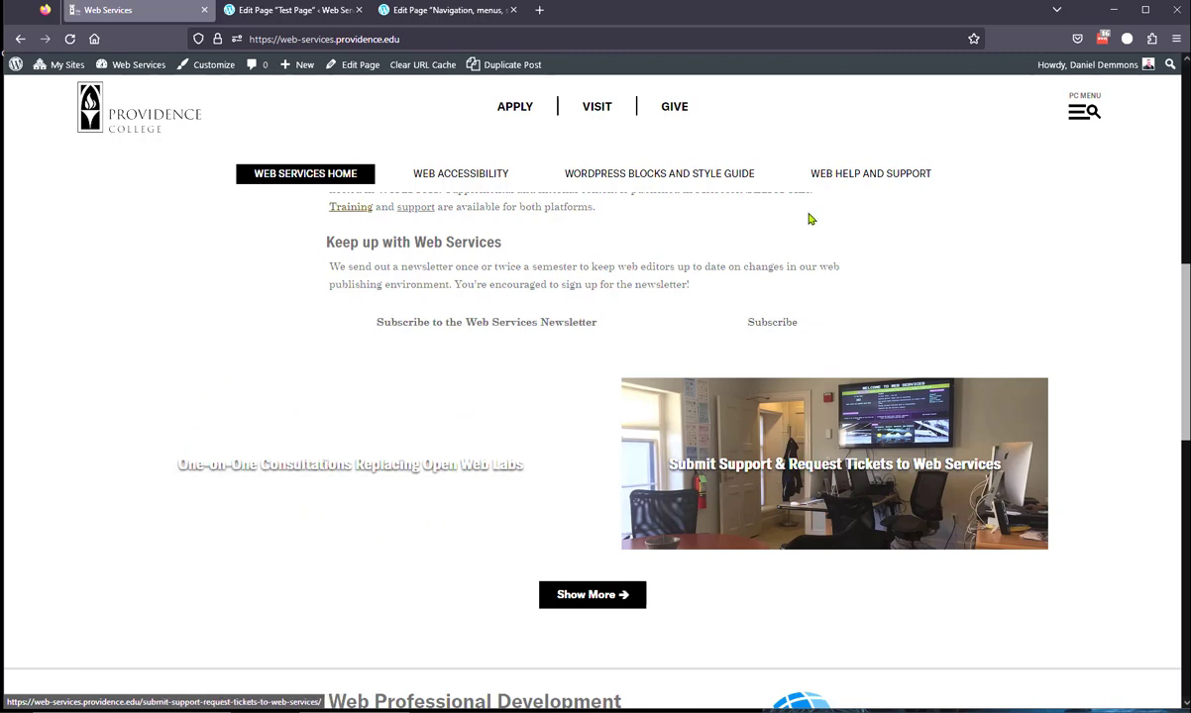
Return to the Test Page editor, review the Page Attributes and sidebar settings, and save the draft.
click(287, 10)
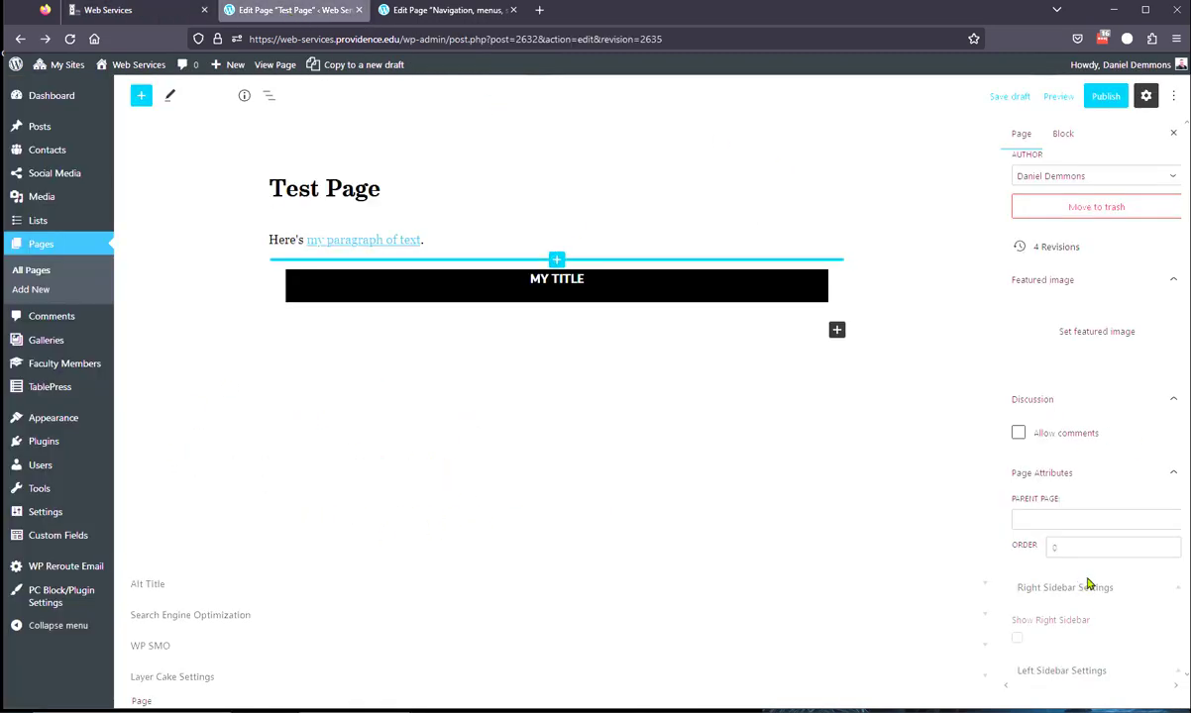
scroll(1011, 510, down, 3)
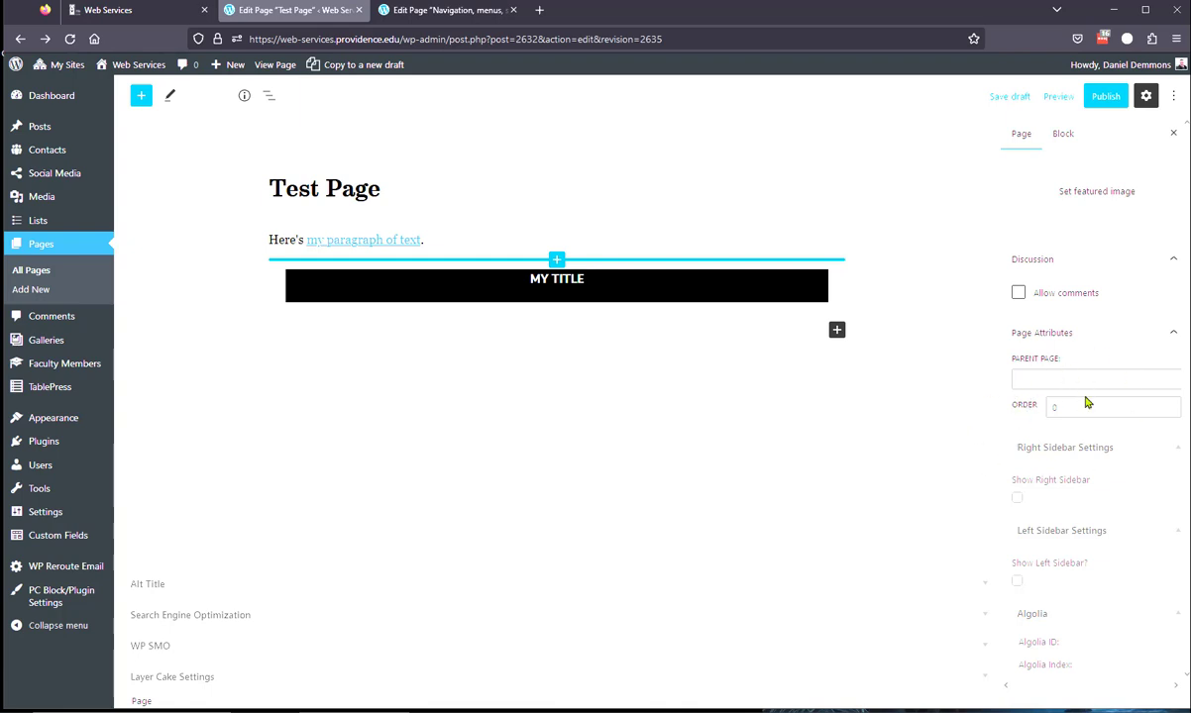
key(ctrl+s)
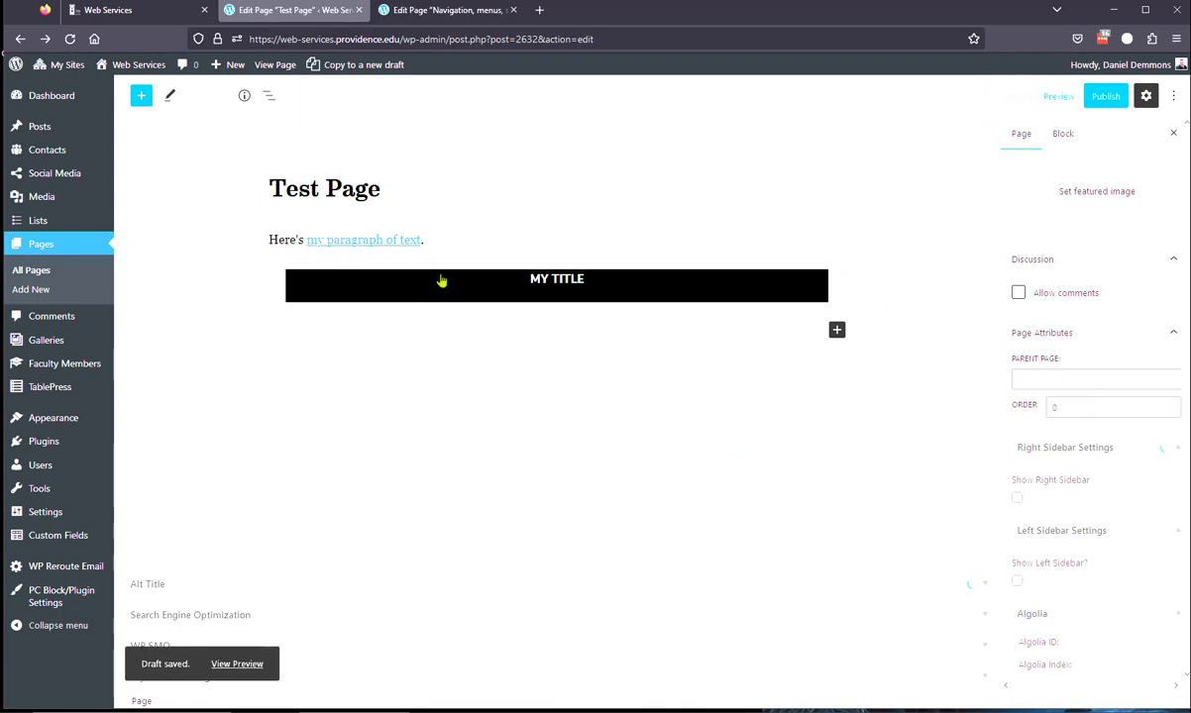
Preview the Test Page in tablet and mobile sizes, and return to the desktop view.
click(1056, 97)
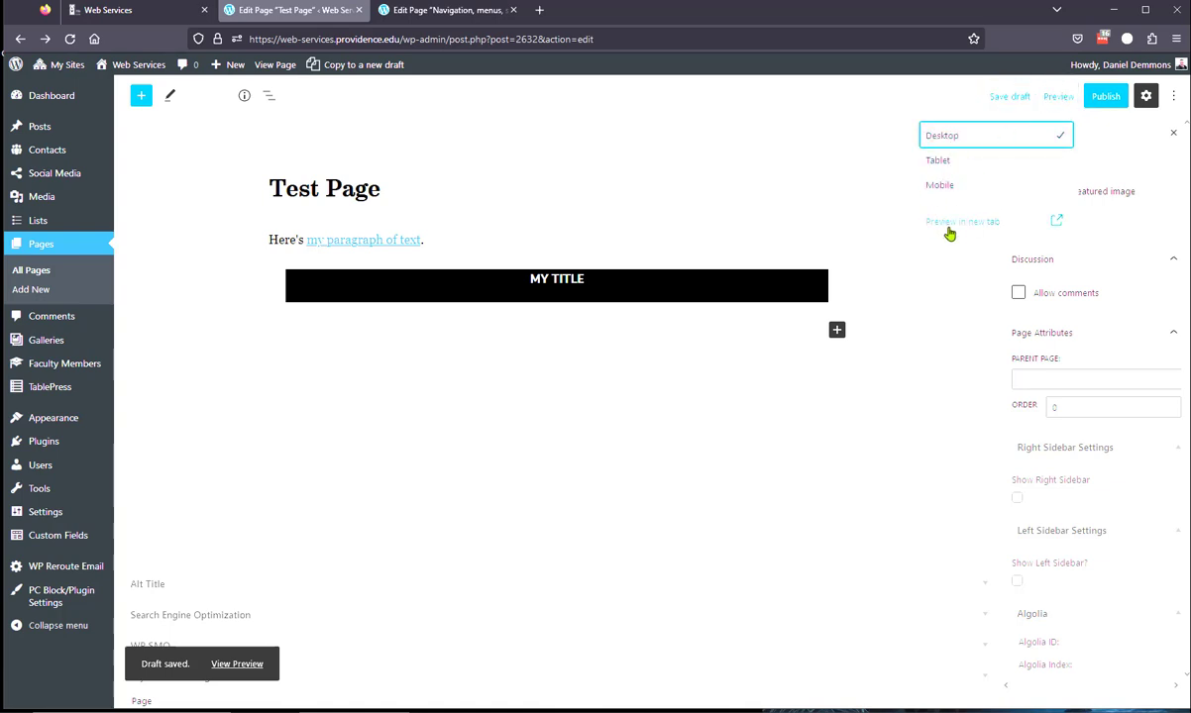
click(931, 159)
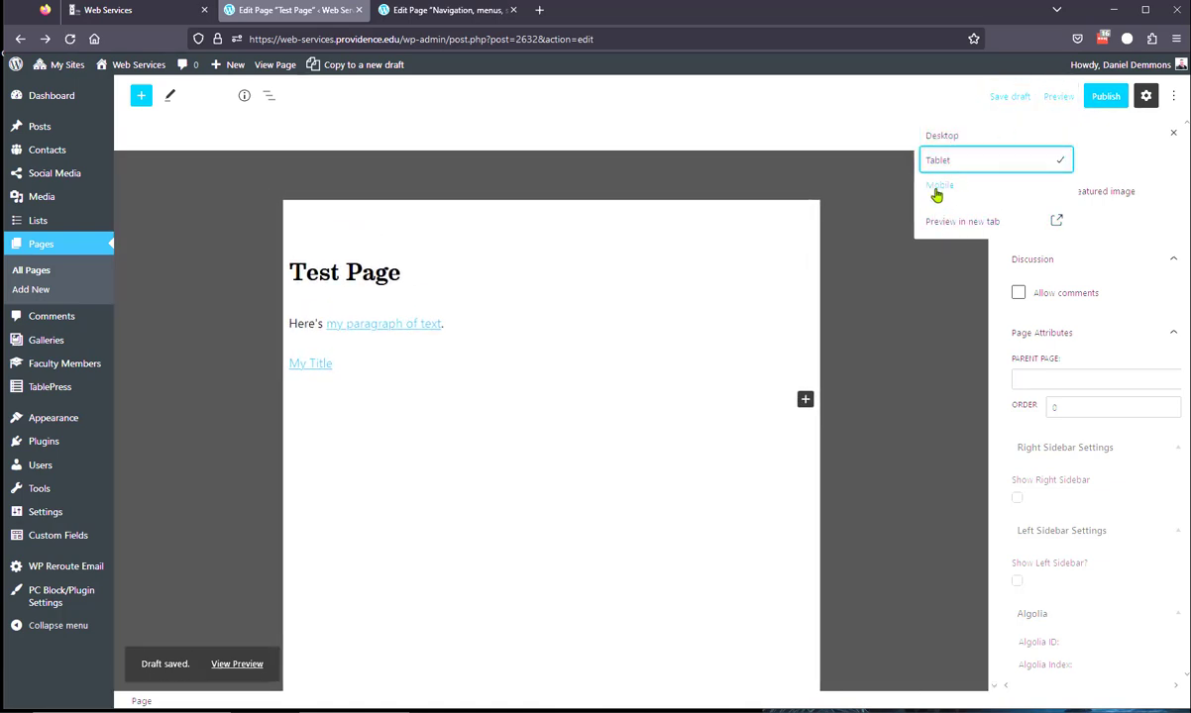
click(937, 188)
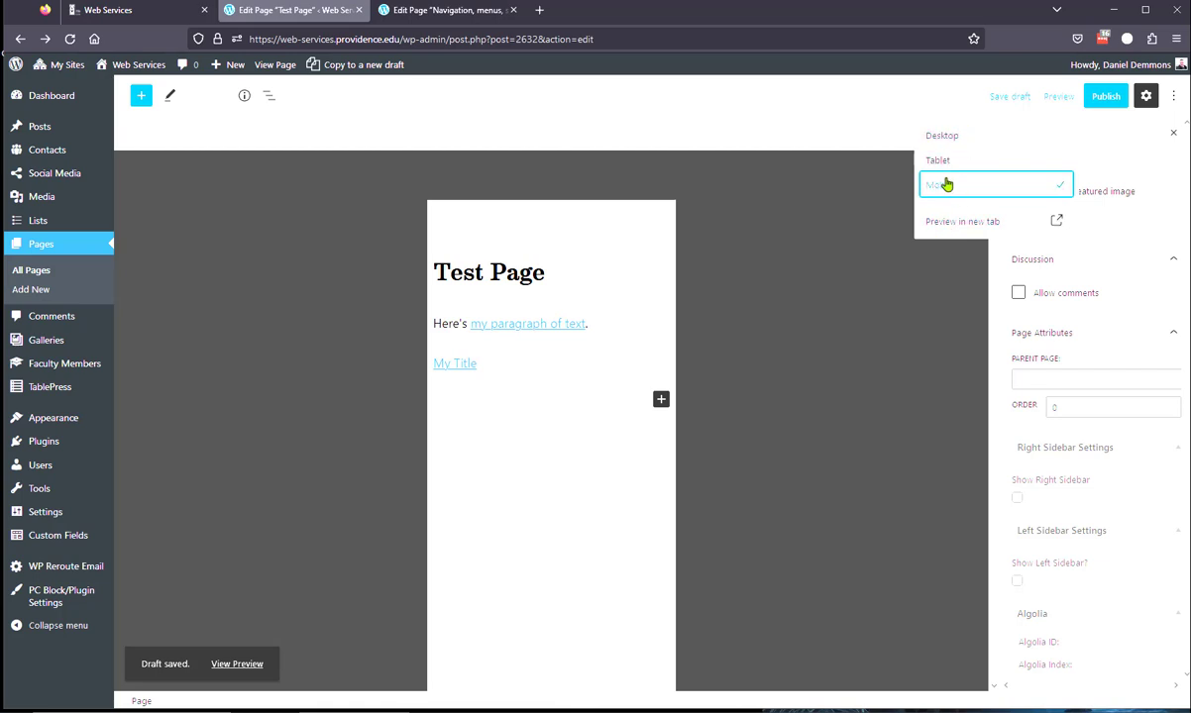
click(941, 161)
click(939, 186)
click(946, 137)
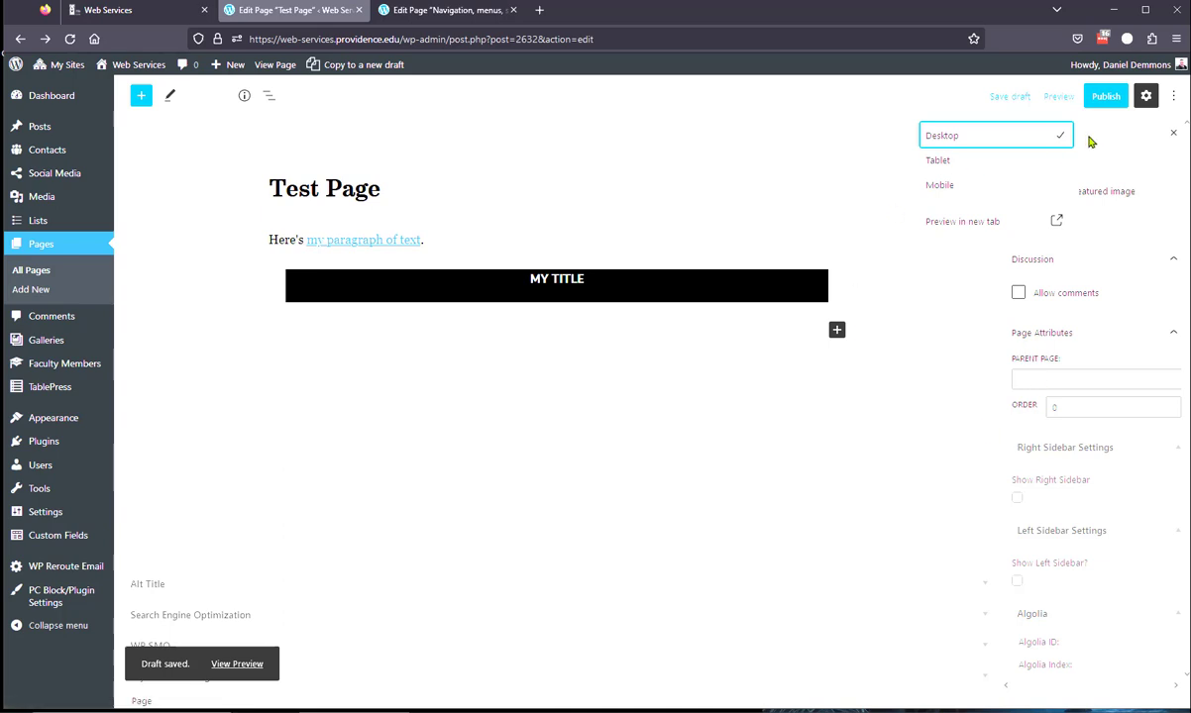
Publish the Test Page and view it on the live site.
click(1105, 96)
click(1052, 96)
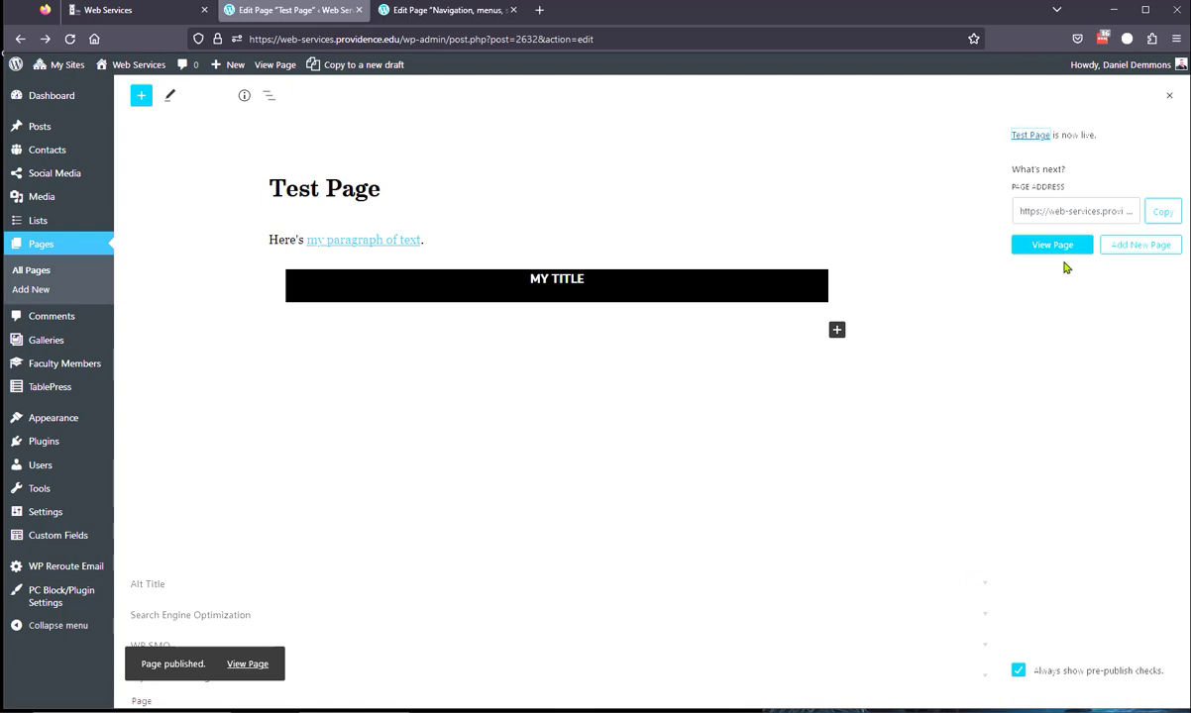
click(991, 246)
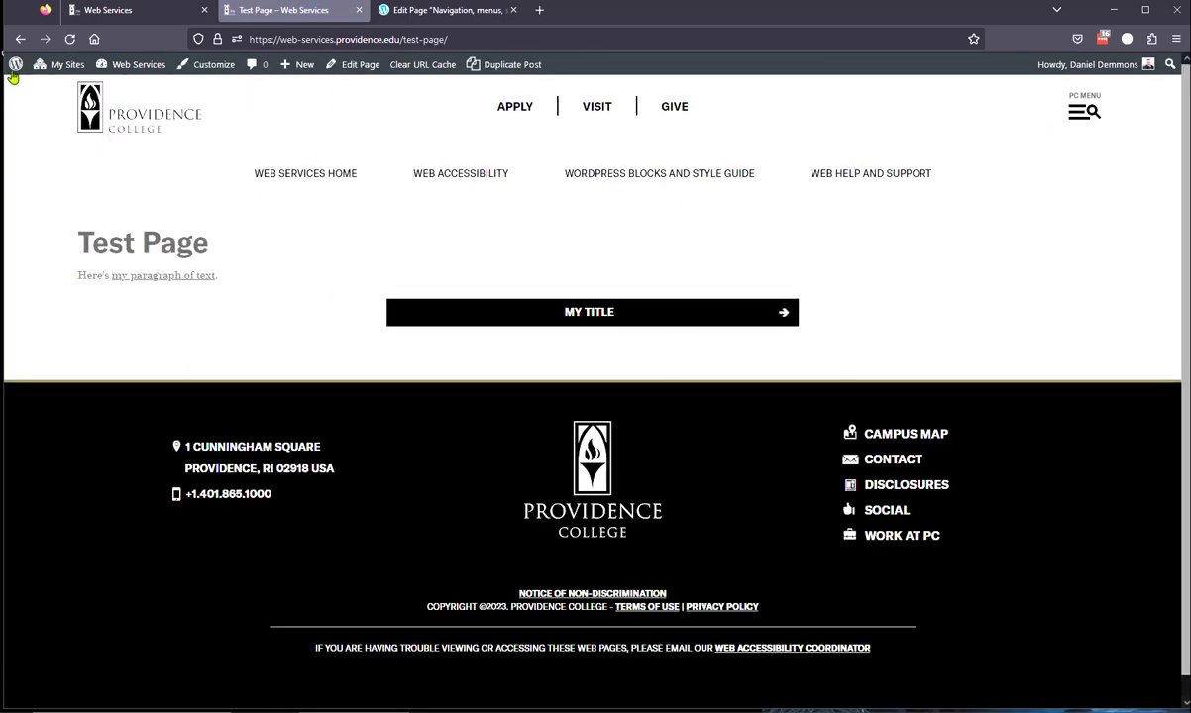
Return to the Test Page editor and switch the published page back to draft.
click(20, 40)
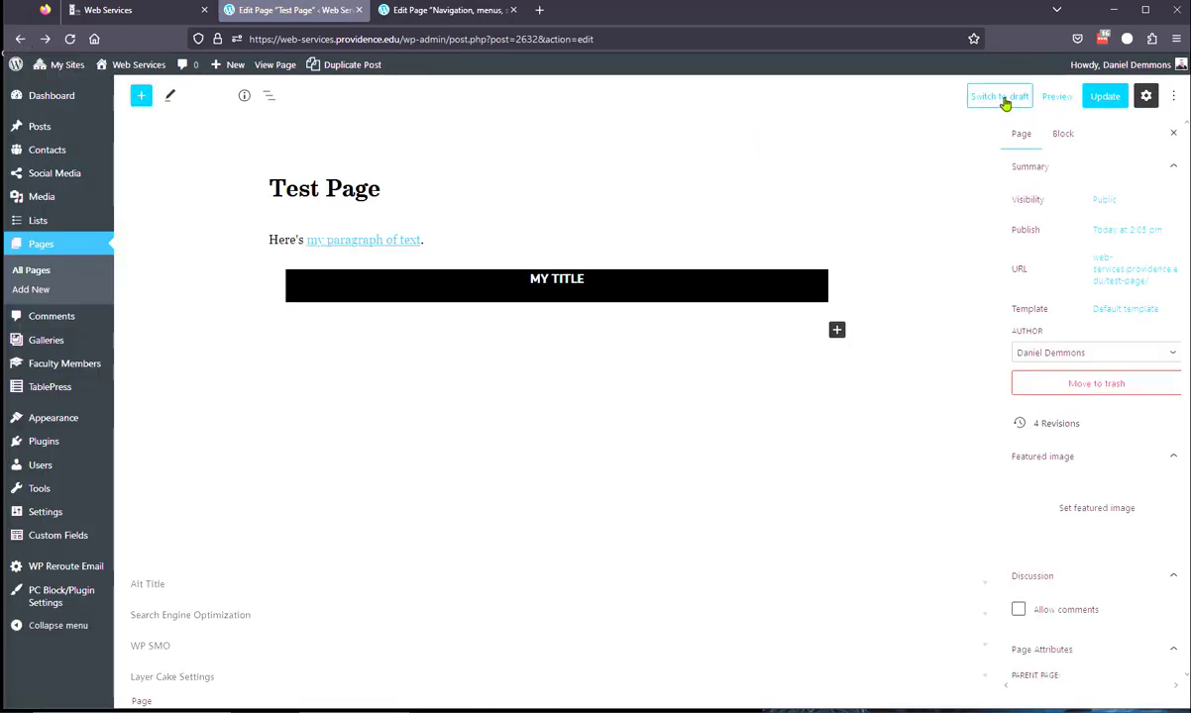
click(1002, 99)
click(683, 394)
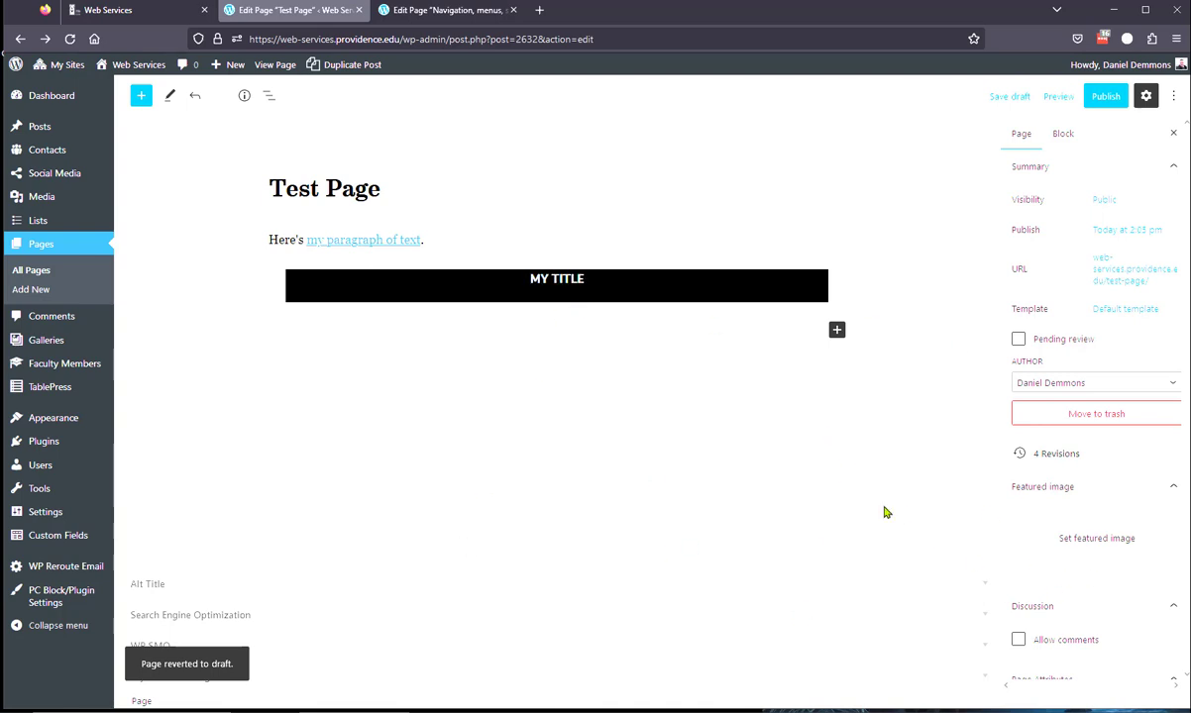
Set WordPress Blocks and Style Guide as the Test Page's parent page in the Page Attributes.
scroll(1188, 387, down, 3)
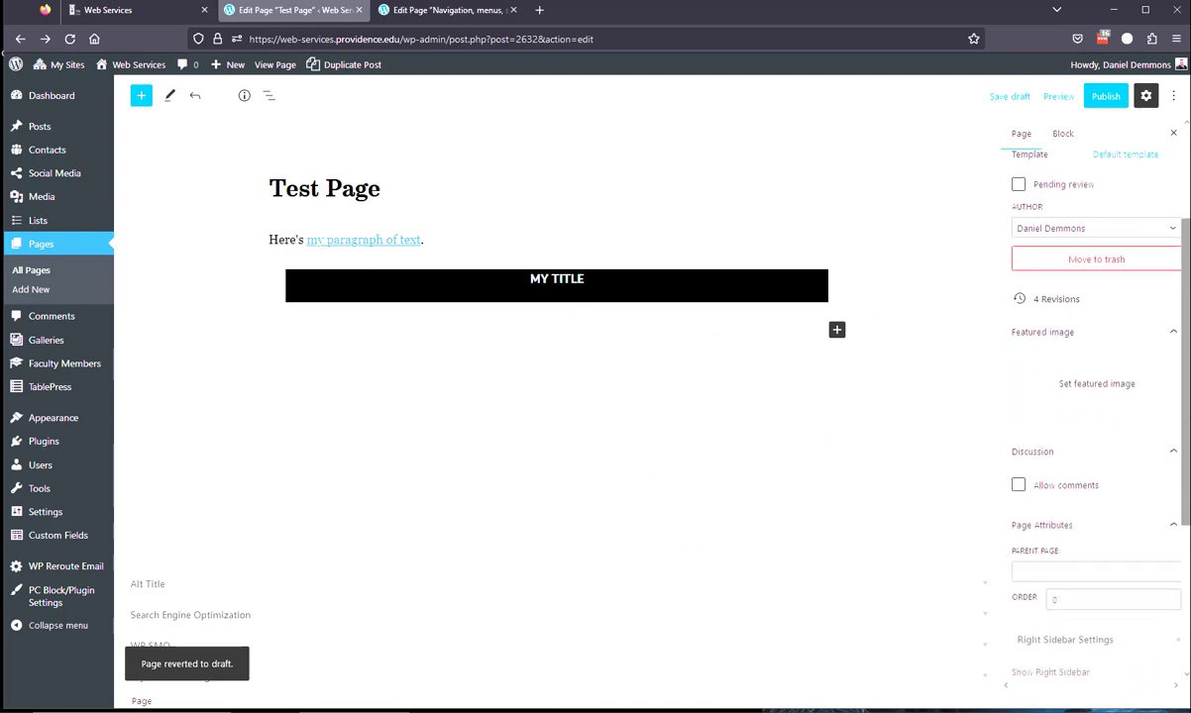
scroll(1186, 461, down, 3)
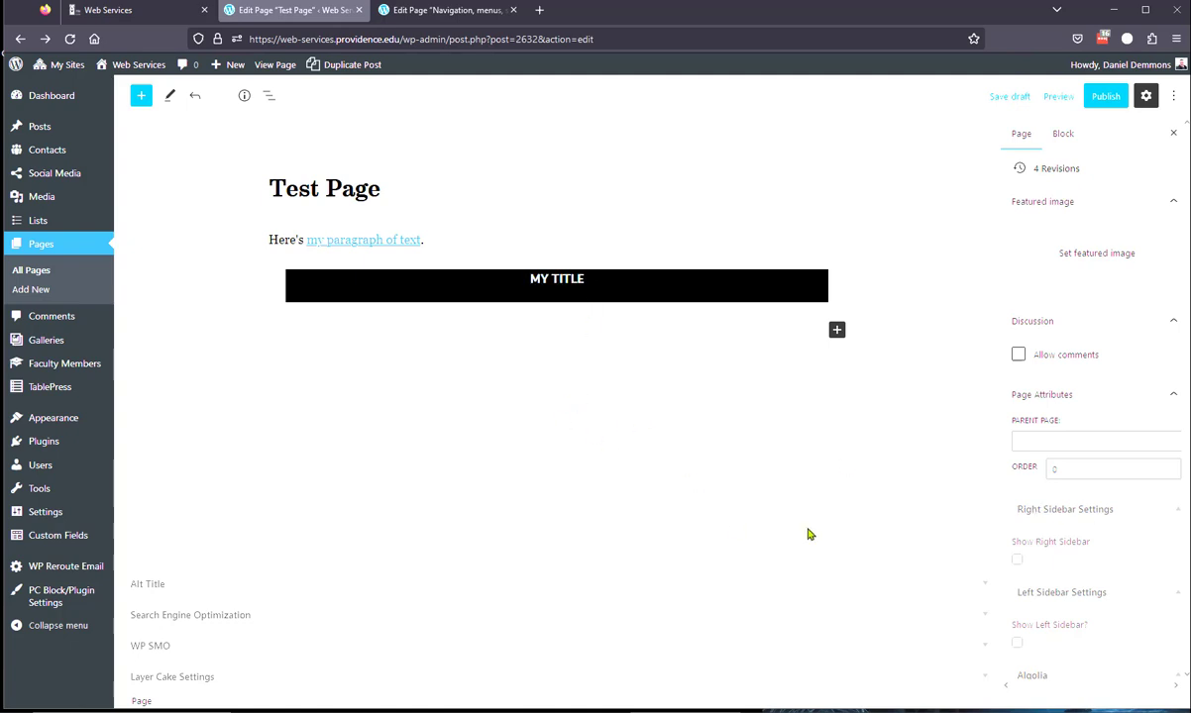
click(1063, 446)
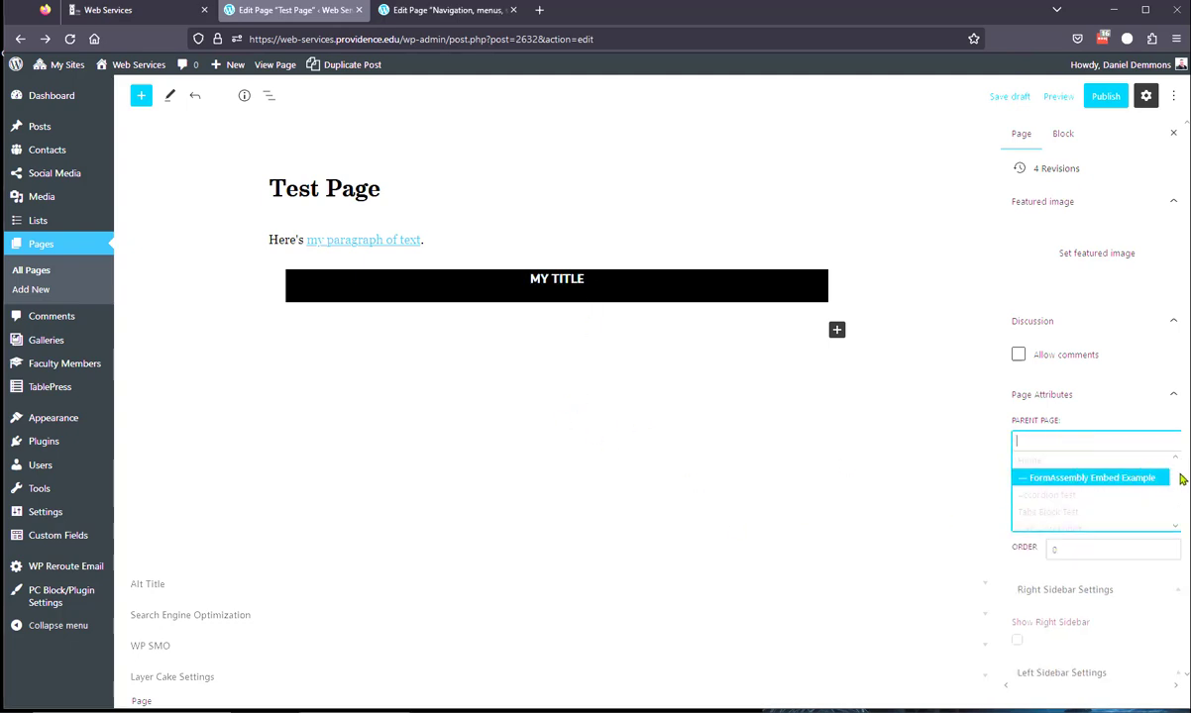
drag(1176, 476, 1173, 489)
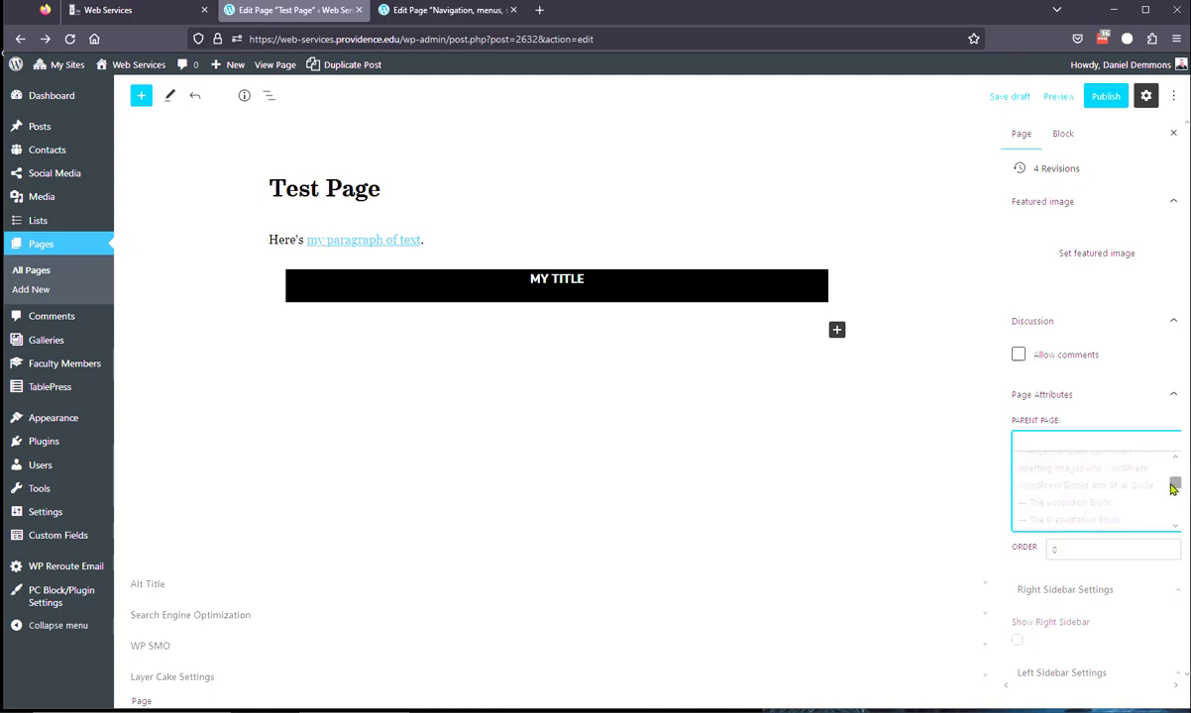
click(1090, 487)
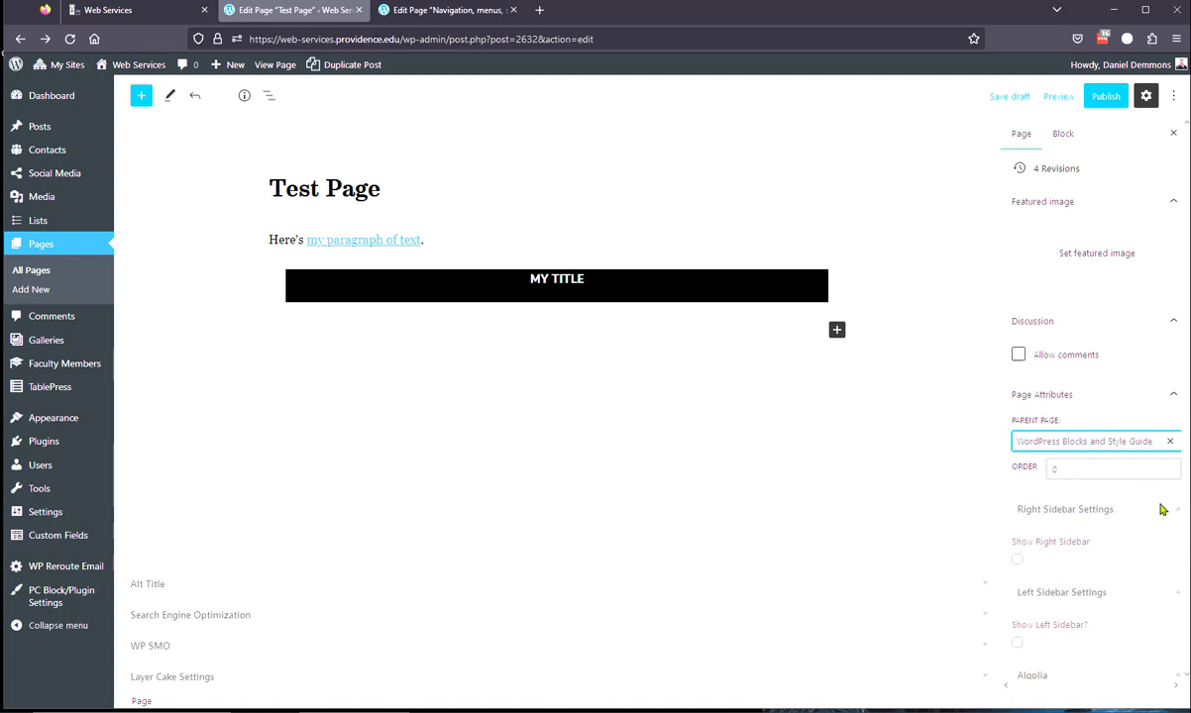
Enable Show Left Sidebar and Use Parents Left Sidebar for the Test Page.
scroll(1116, 468, down, 2)
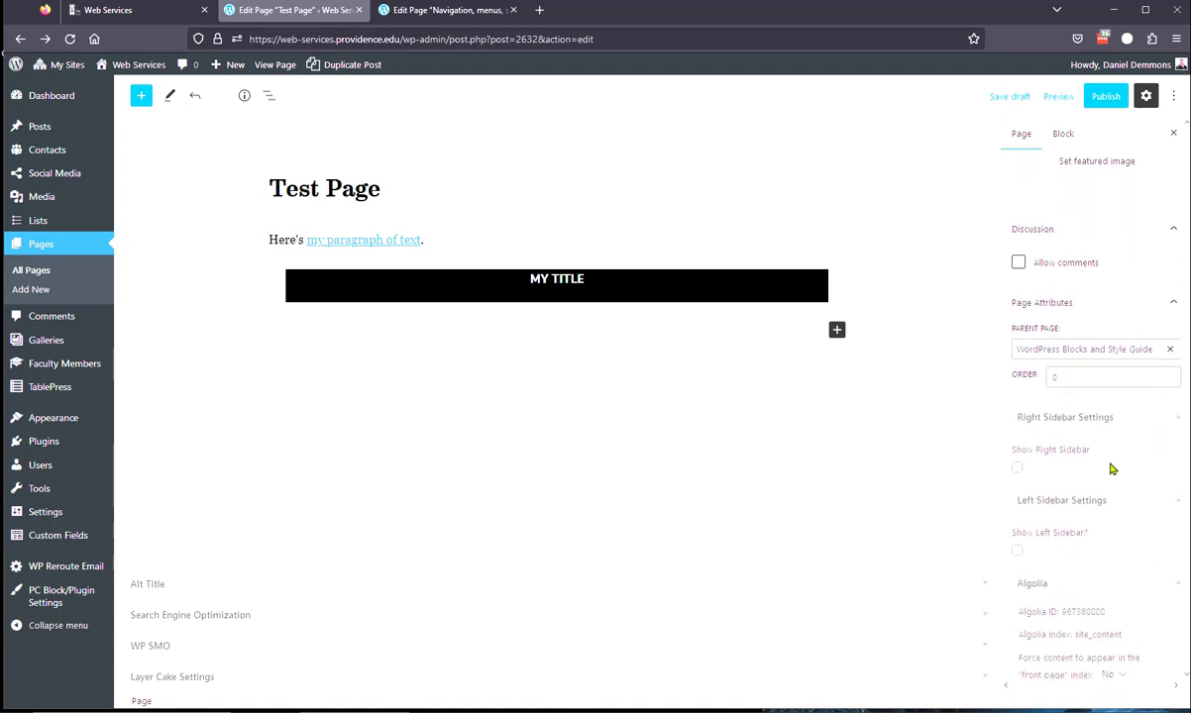
click(1017, 552)
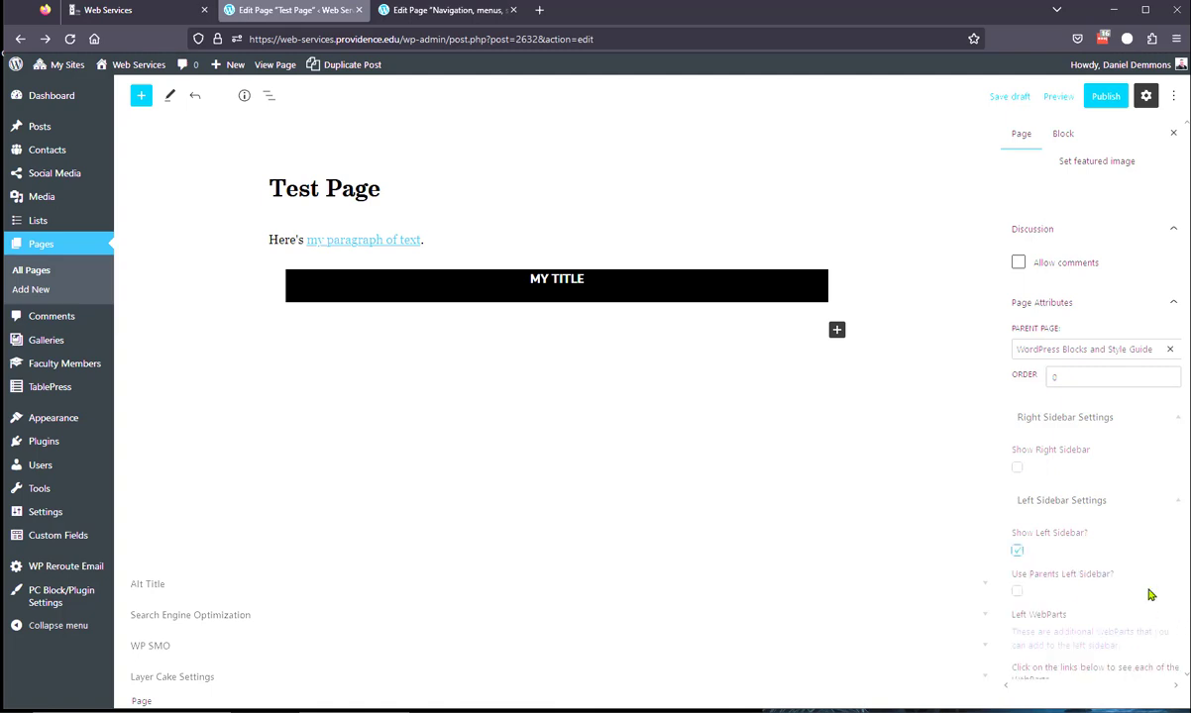
click(1017, 590)
Publish the Test Page as a child page and open it on the live site.
click(1105, 98)
click(1052, 96)
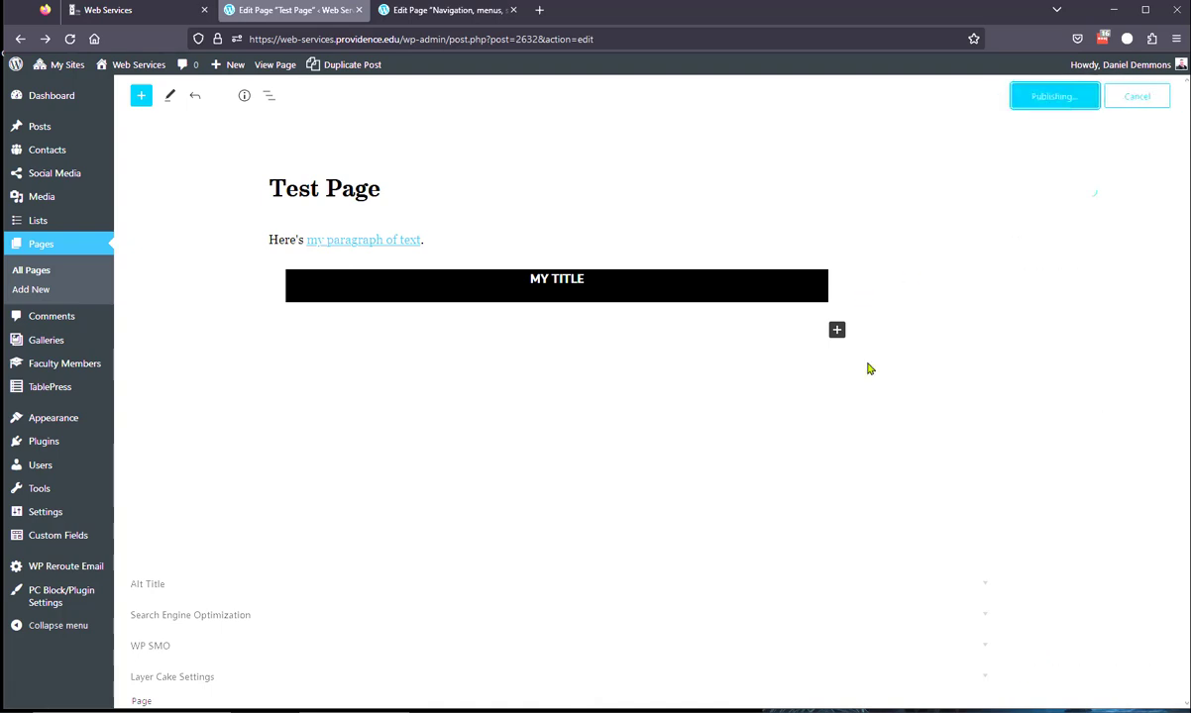
click(1050, 257)
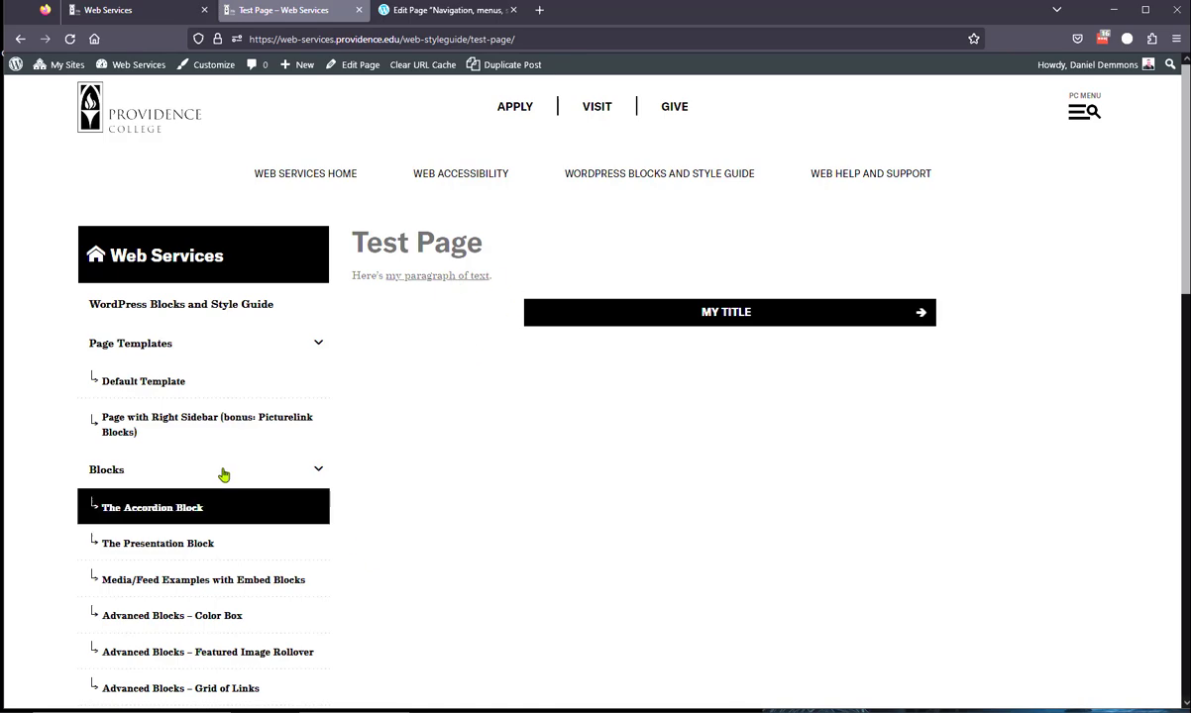
Examine the live Test Page's left sidebar, including its navigation, See Also links and Contact Us section.
scroll(223, 473, down, 6)
scroll(220, 580, down, 2)
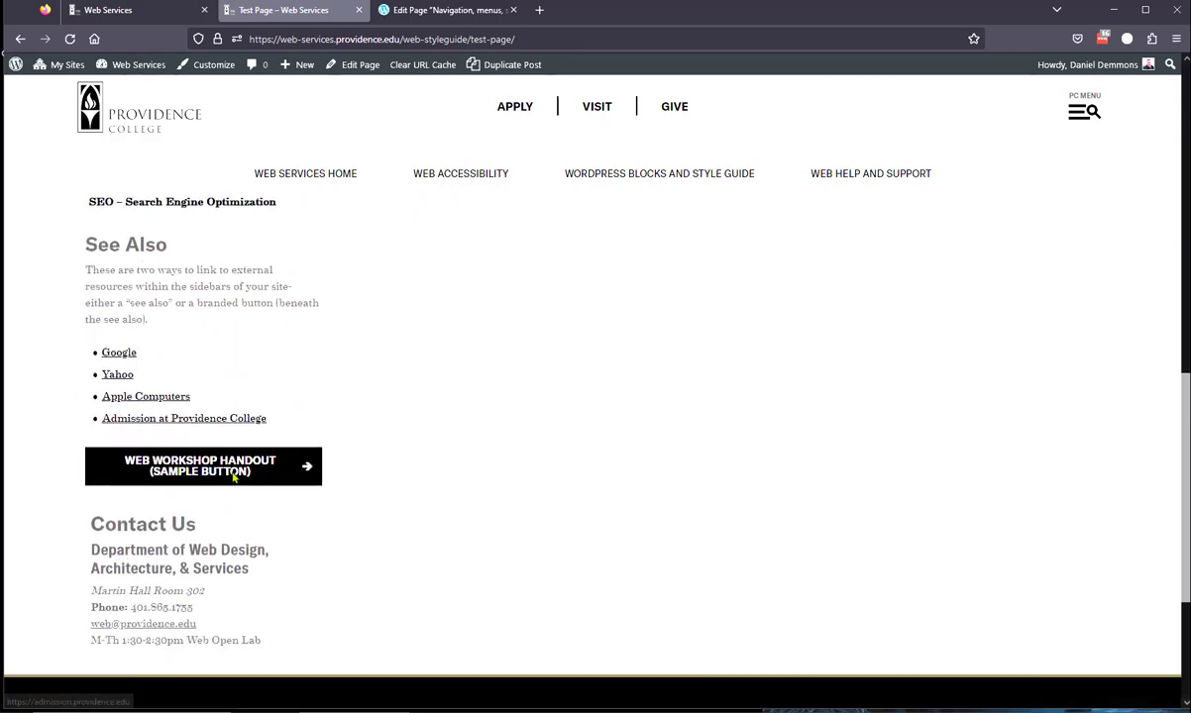
scroll(125, 499, up, 7)
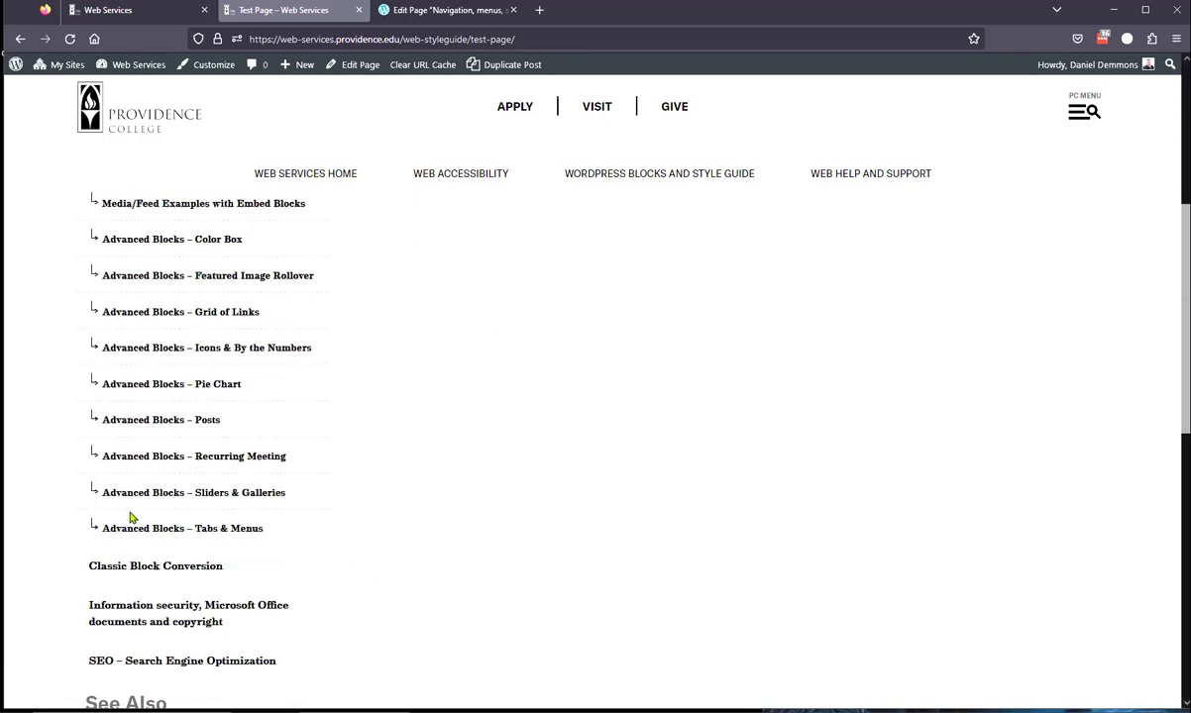
Open the parent WordPress Blocks and Style Guide page and compare its left sidebar with the Test Page's.
click(616, 171)
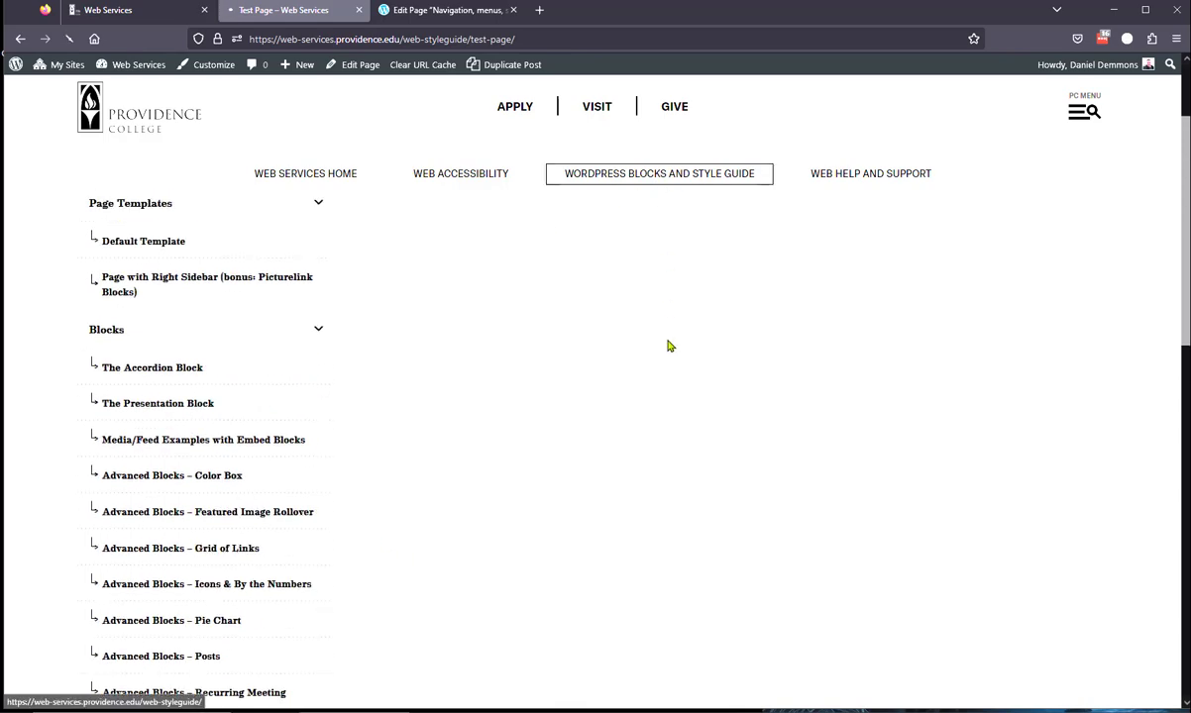
click(20, 40)
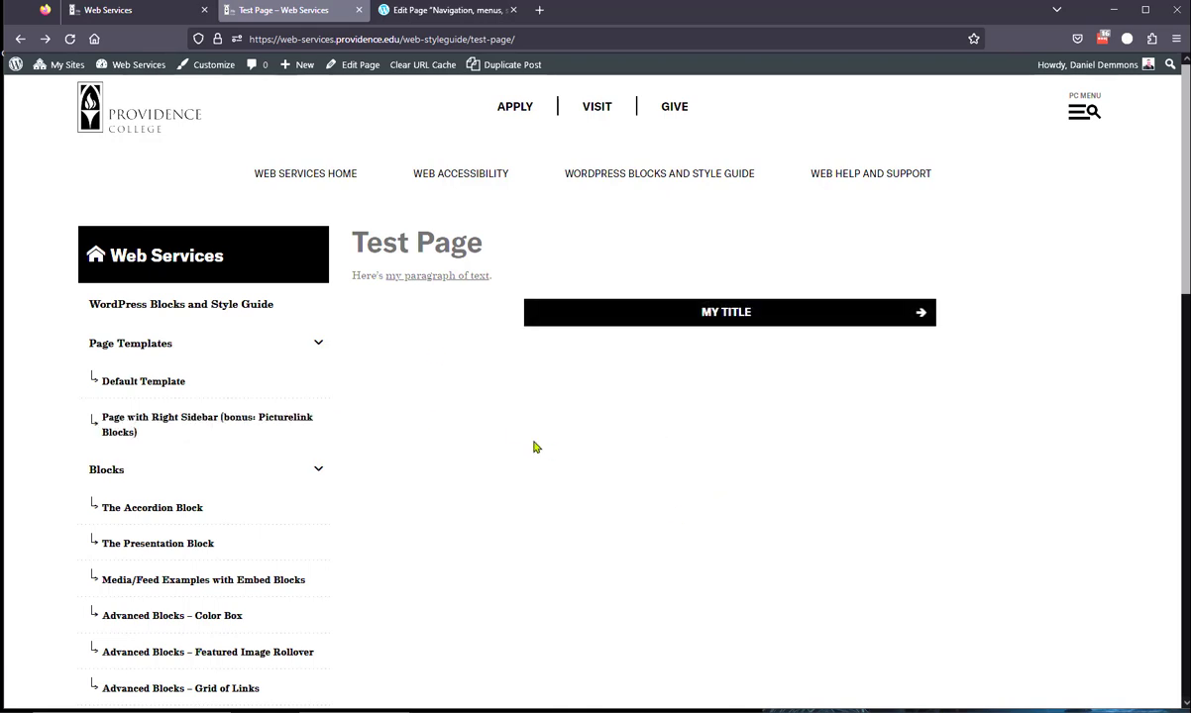
click(634, 175)
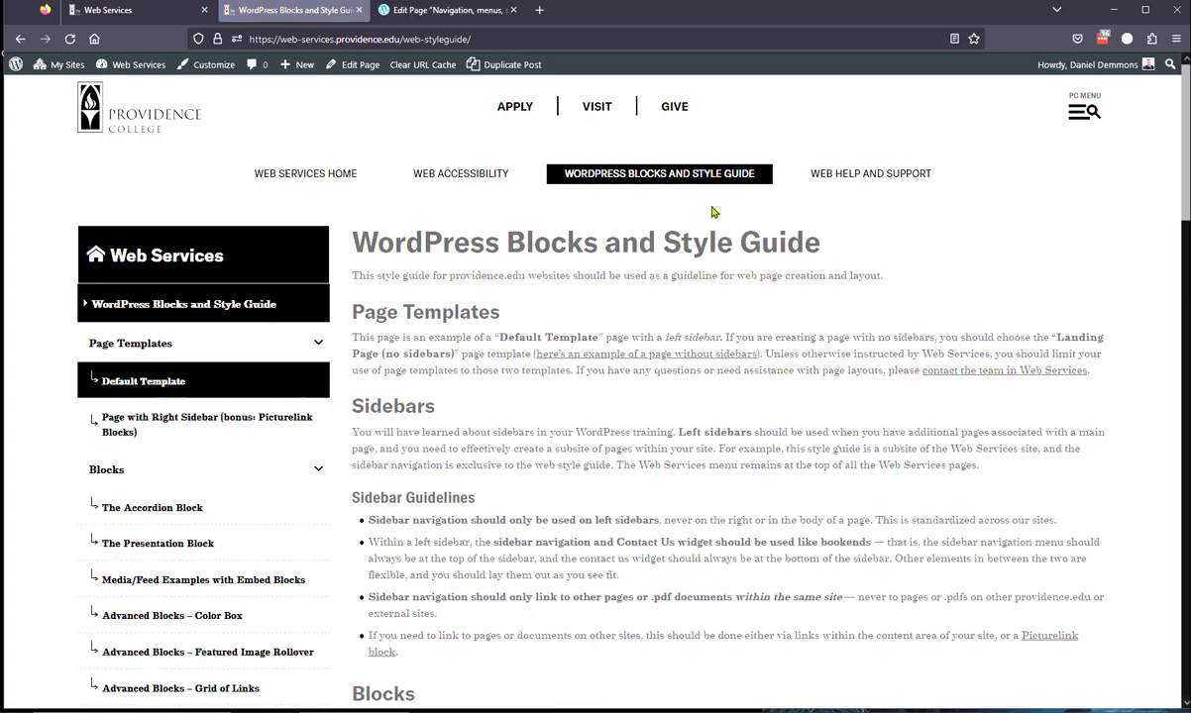
scroll(168, 428, down, 5)
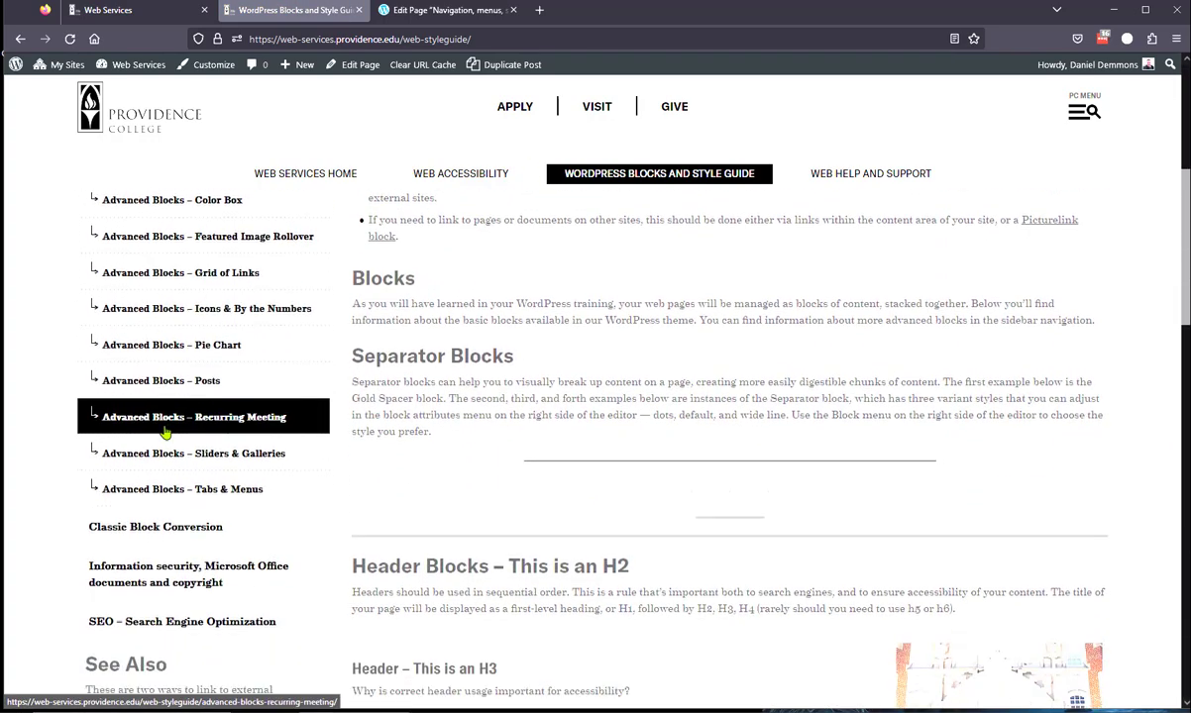
scroll(233, 490, up, 5)
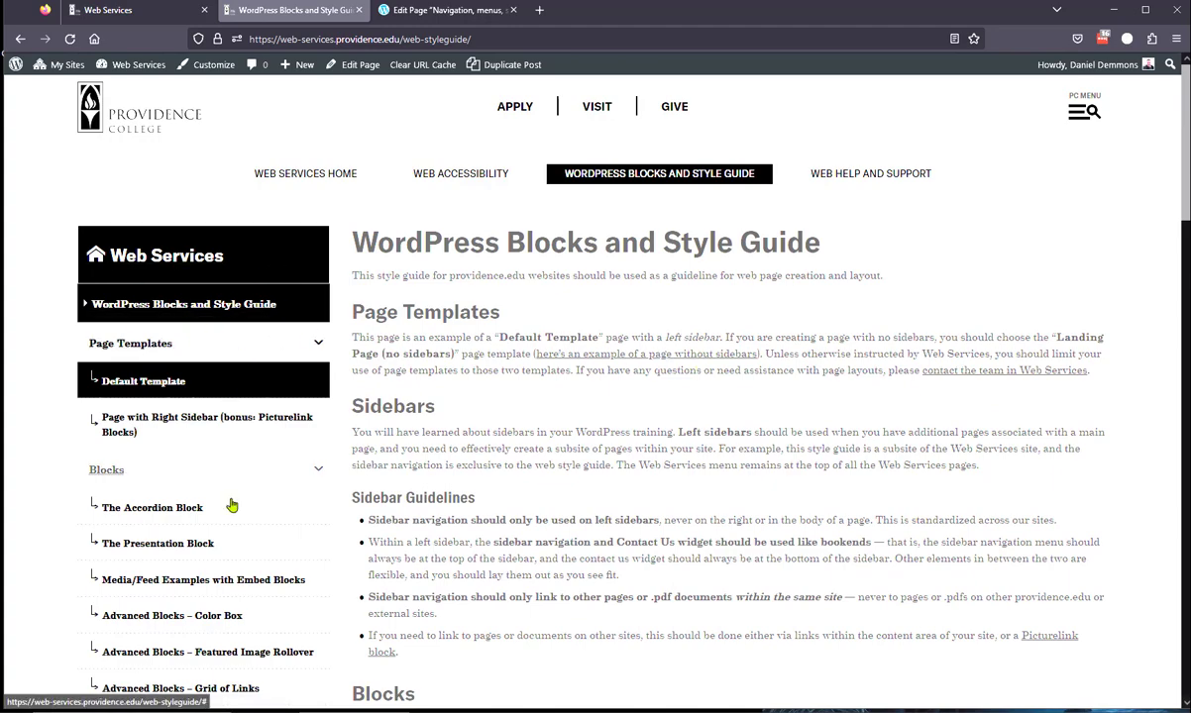
scroll(213, 563, down, 3)
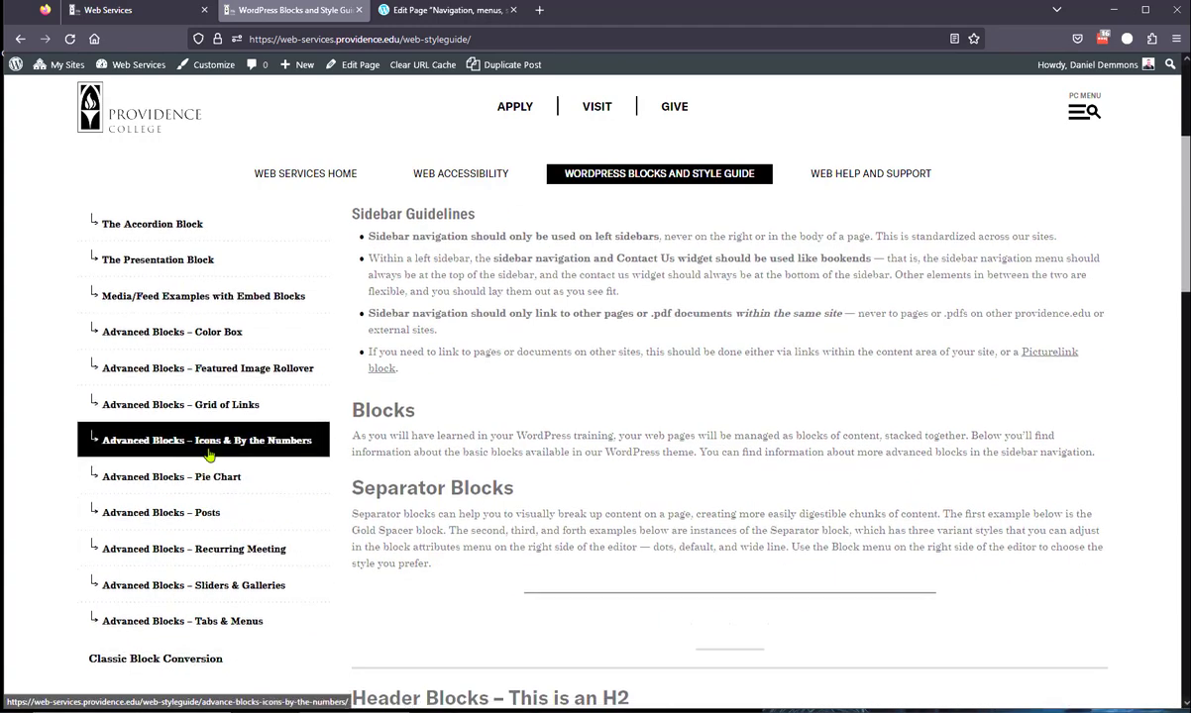
scroll(198, 496, down, 2)
scroll(186, 550, down, 3)
scroll(191, 555, up, 5)
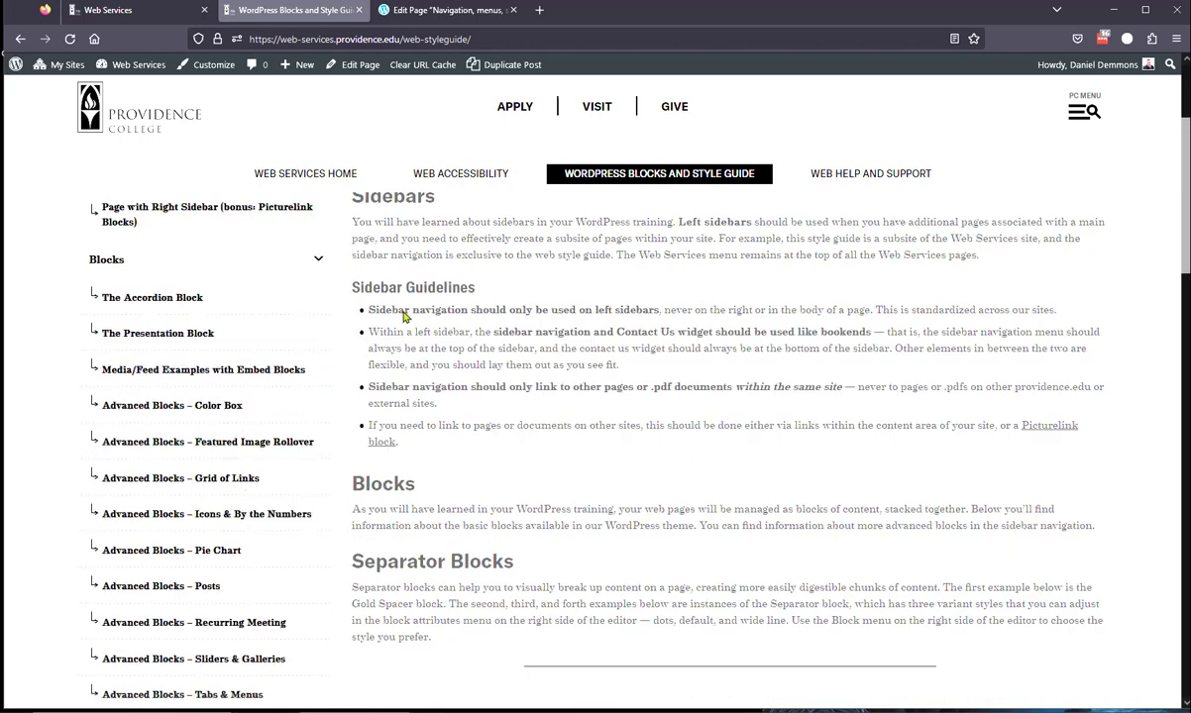
Go back to the Test Page editor and clear the parent page, leaving the field empty.
click(20, 42)
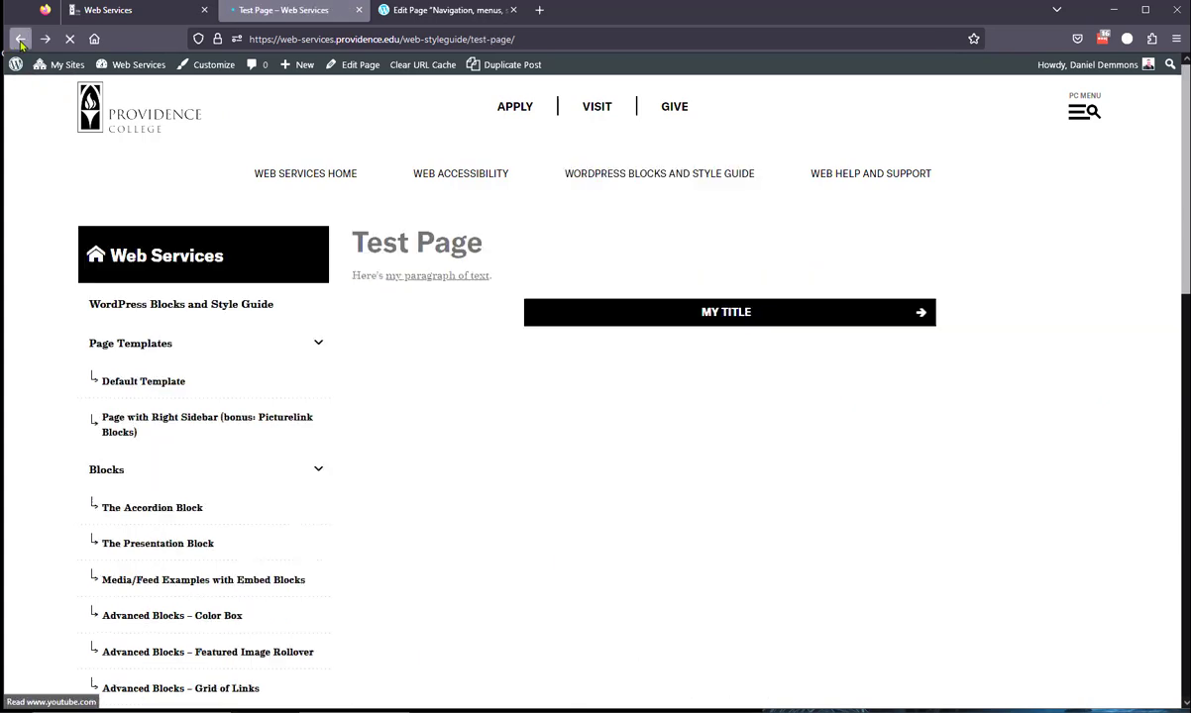
click(20, 43)
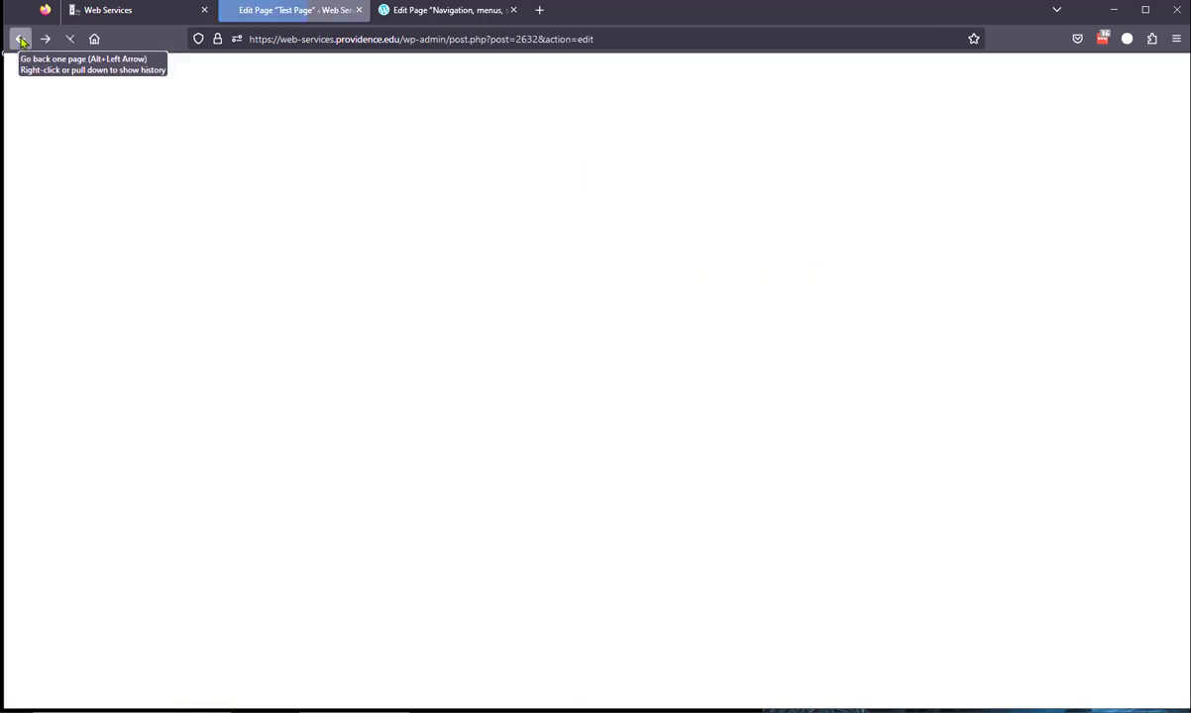
scroll(1166, 630, down, 5)
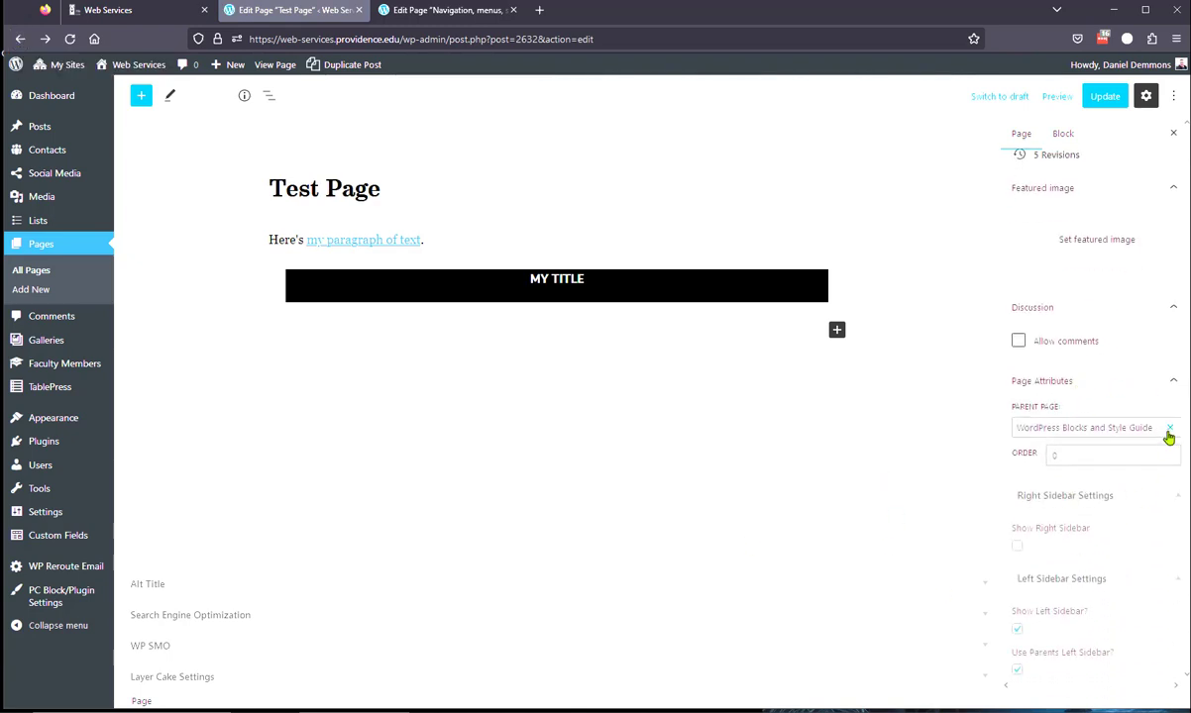
click(1171, 432)
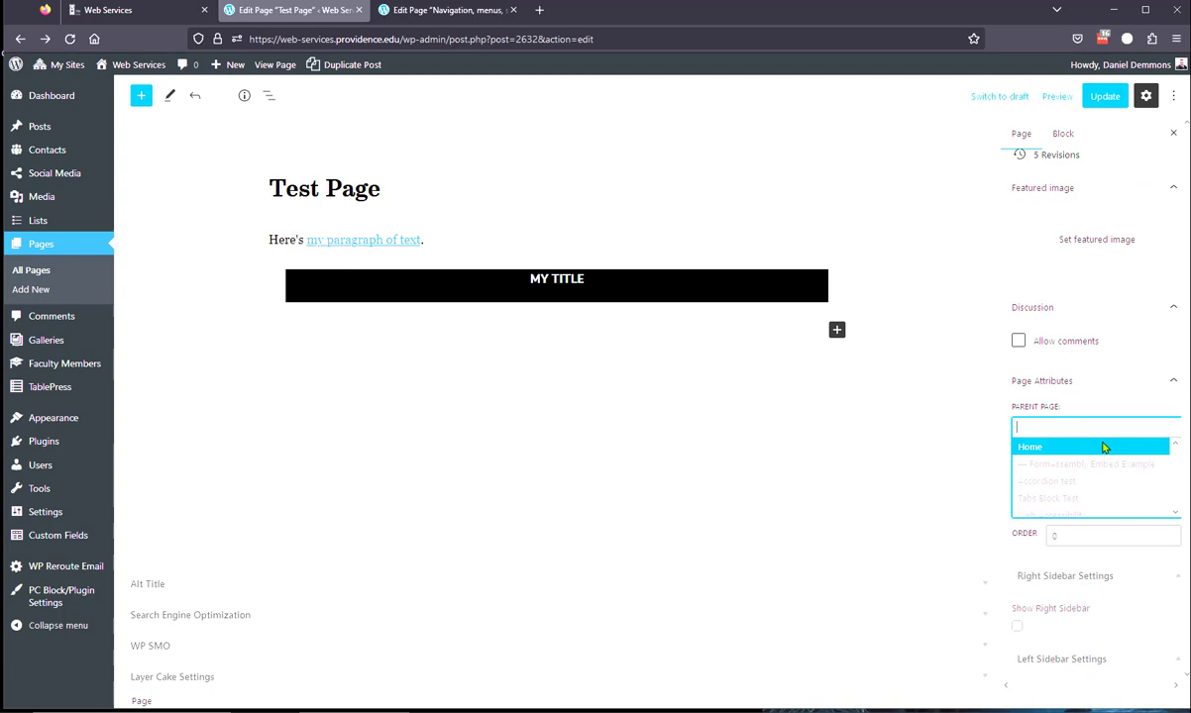
click(923, 423)
Turn off Use Parents Left Sidebar and Show Left Sidebar, and update the Test Page.
scroll(1087, 611, down, 3)
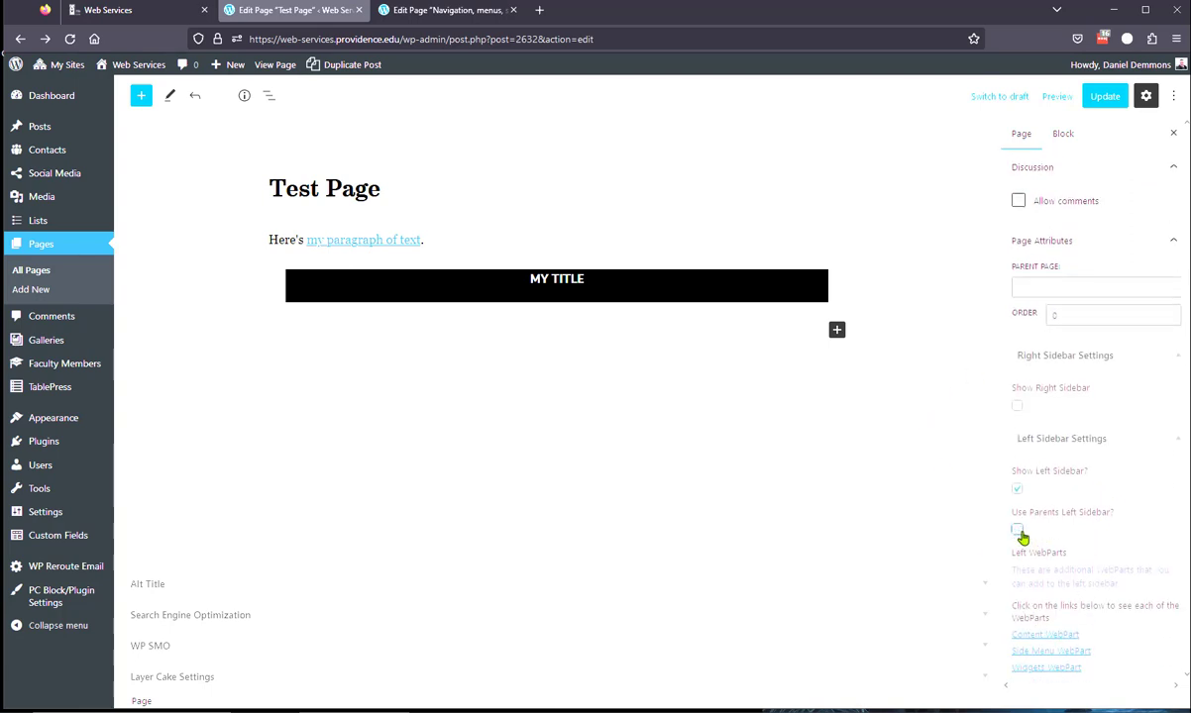
click(1017, 490)
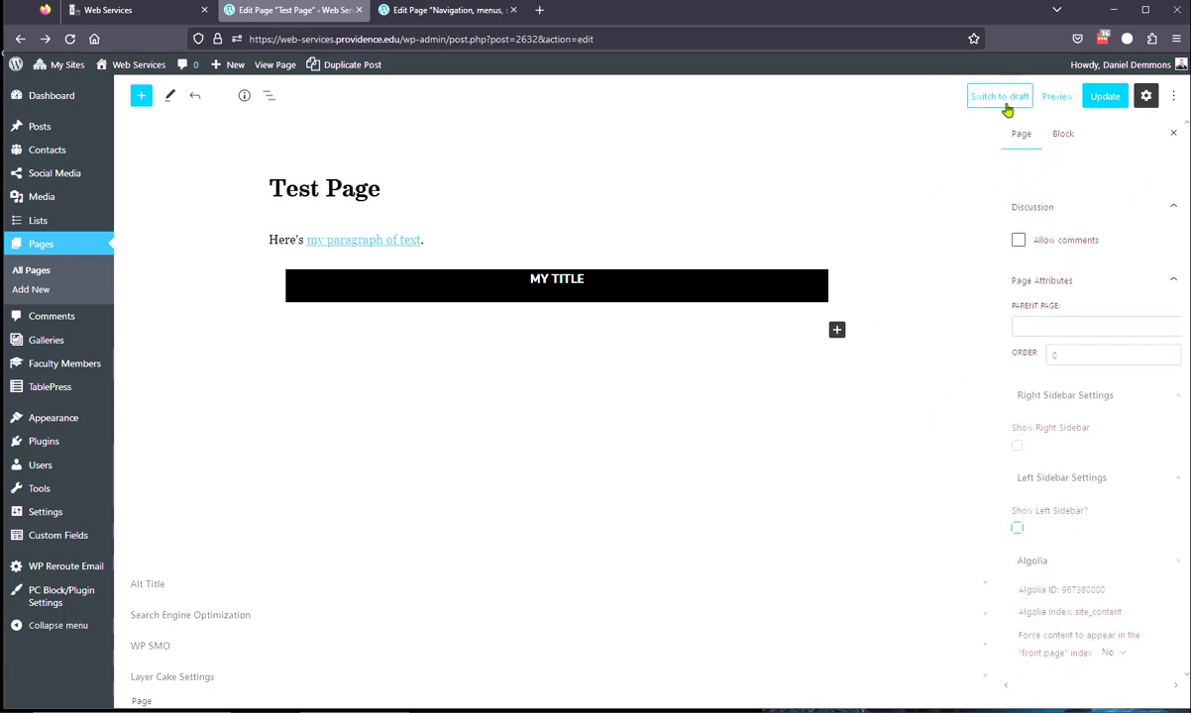
click(1104, 96)
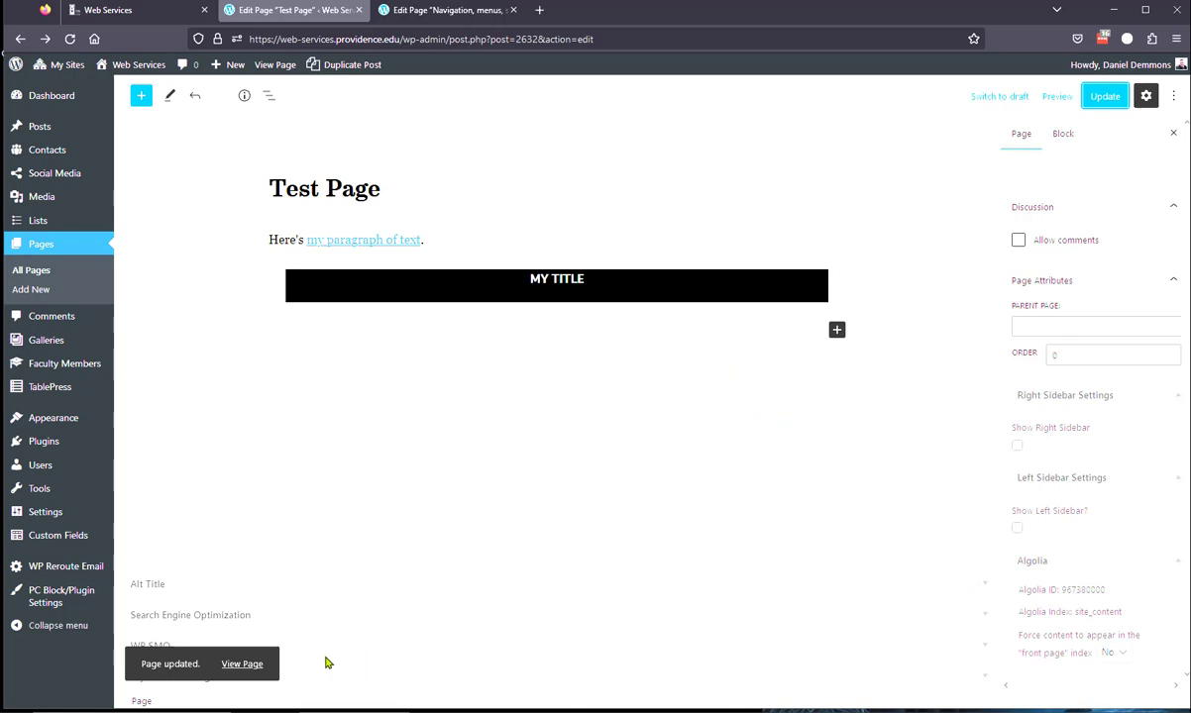
Switch to the Web Services home page and look over its layout, from the banner to the newsletter section.
click(108, 12)
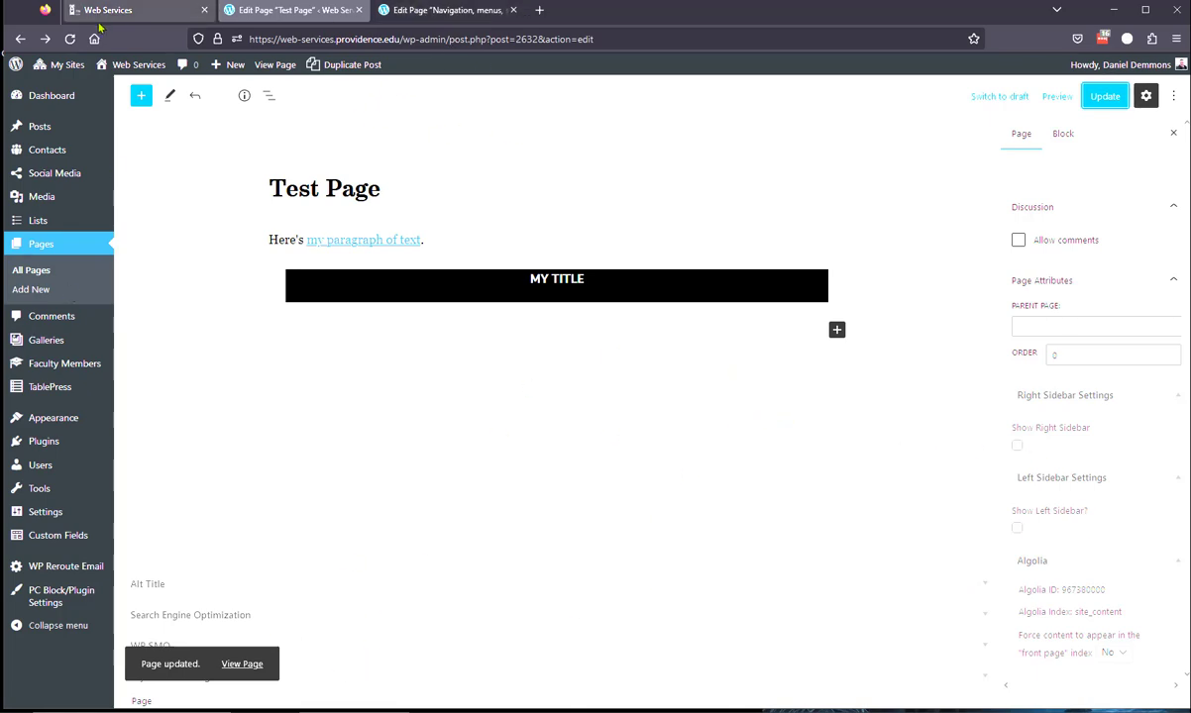
scroll(650, 405, up, 8)
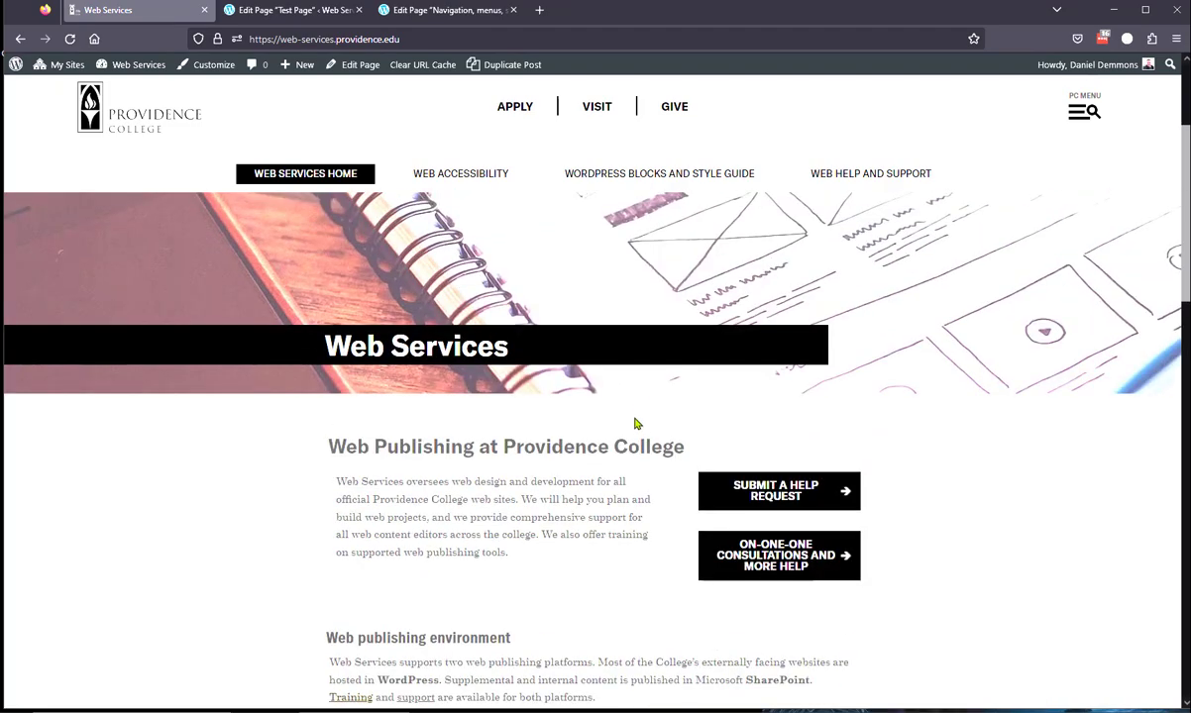
scroll(399, 378, down, 9)
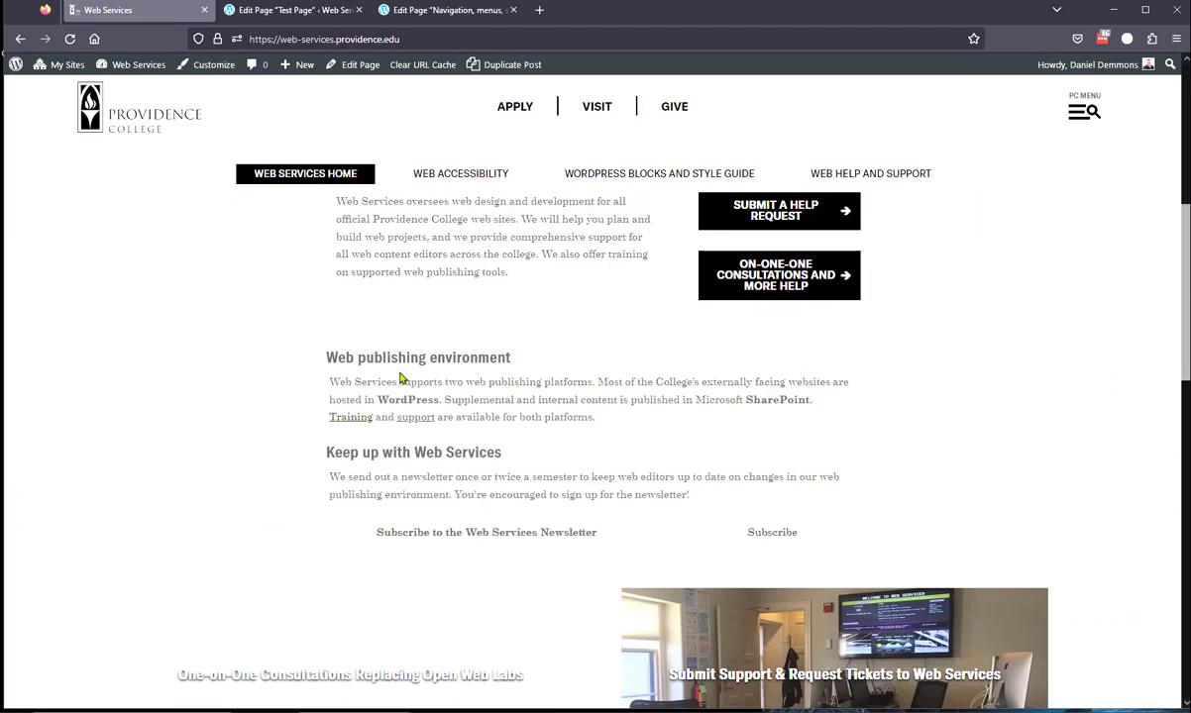
scroll(685, 420, up, 9)
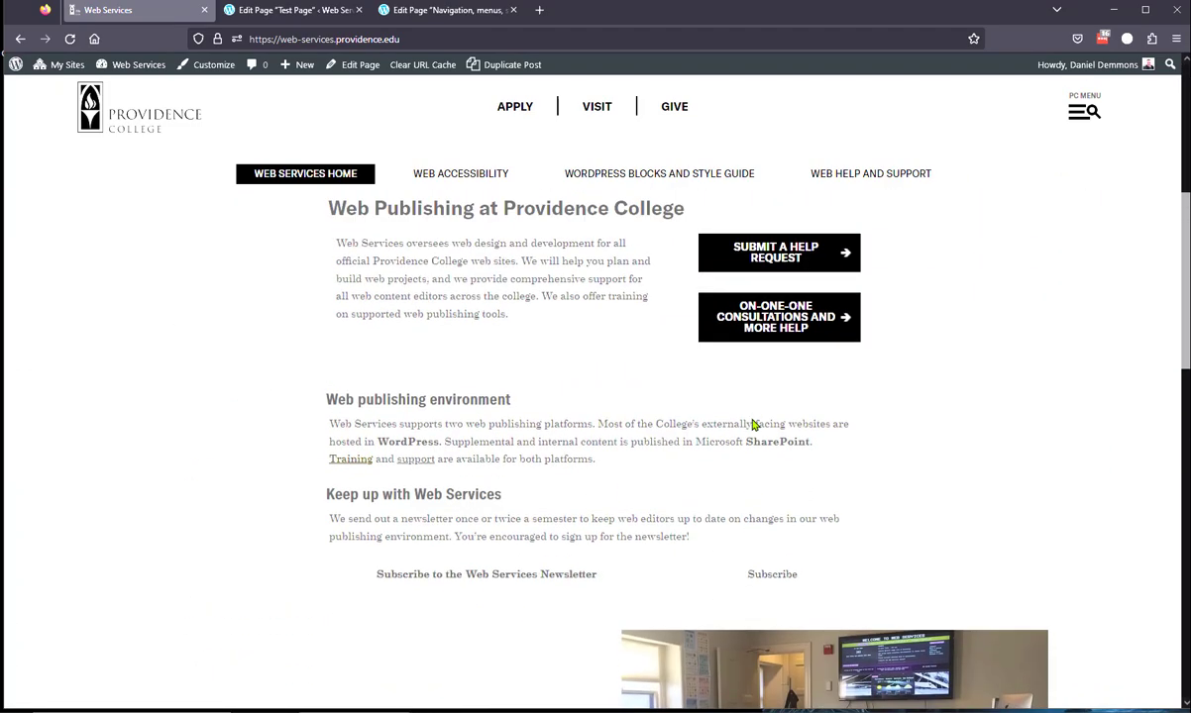
Open the WordPress Blocks and Style Guide page and look over its left sidebar from the navigation to the sample button.
click(644, 177)
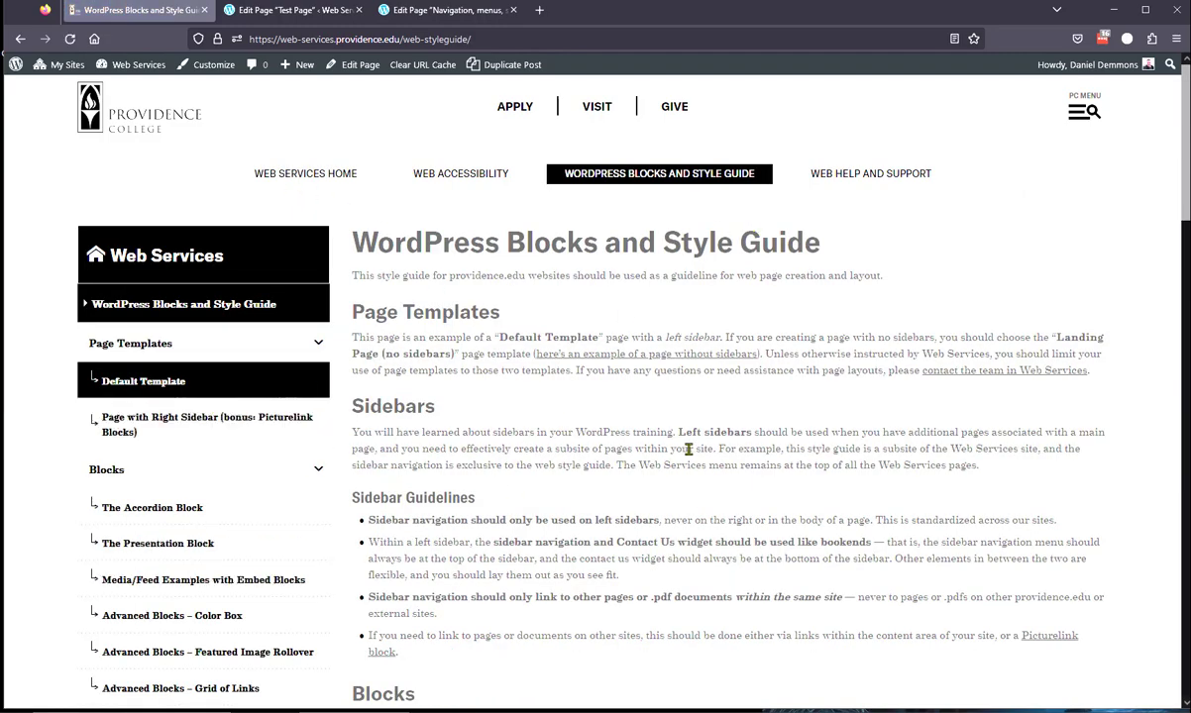
scroll(665, 420, down, 2)
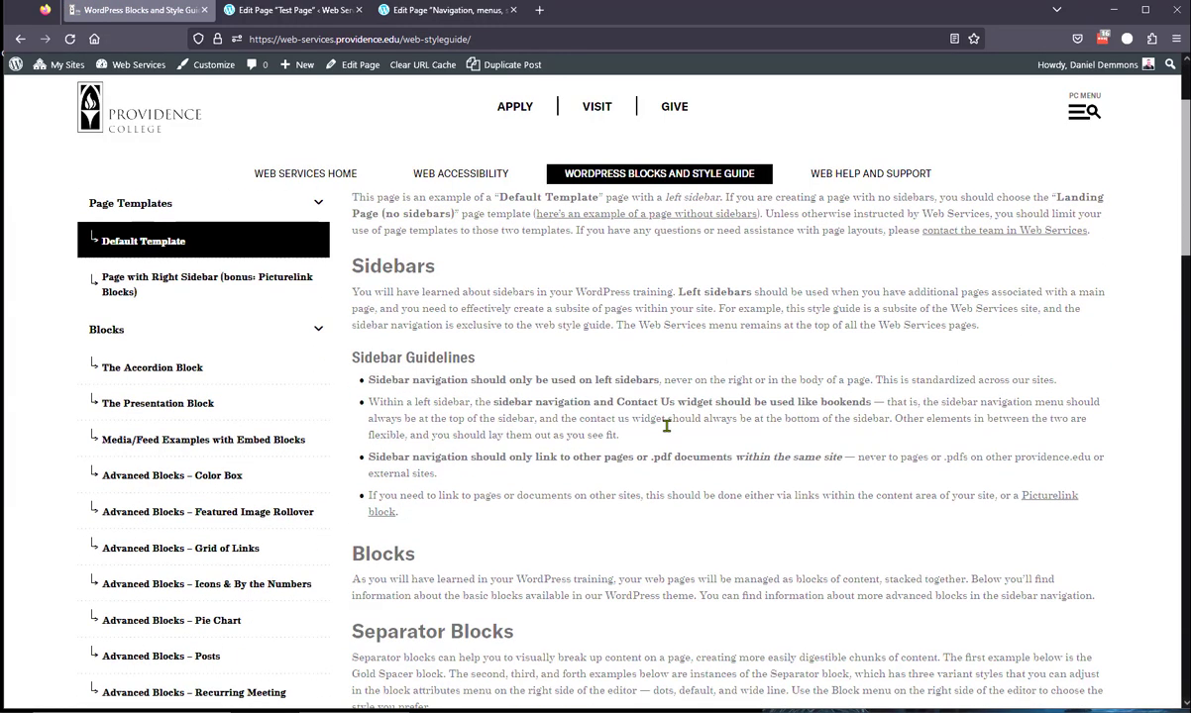
scroll(665, 420, up, 2)
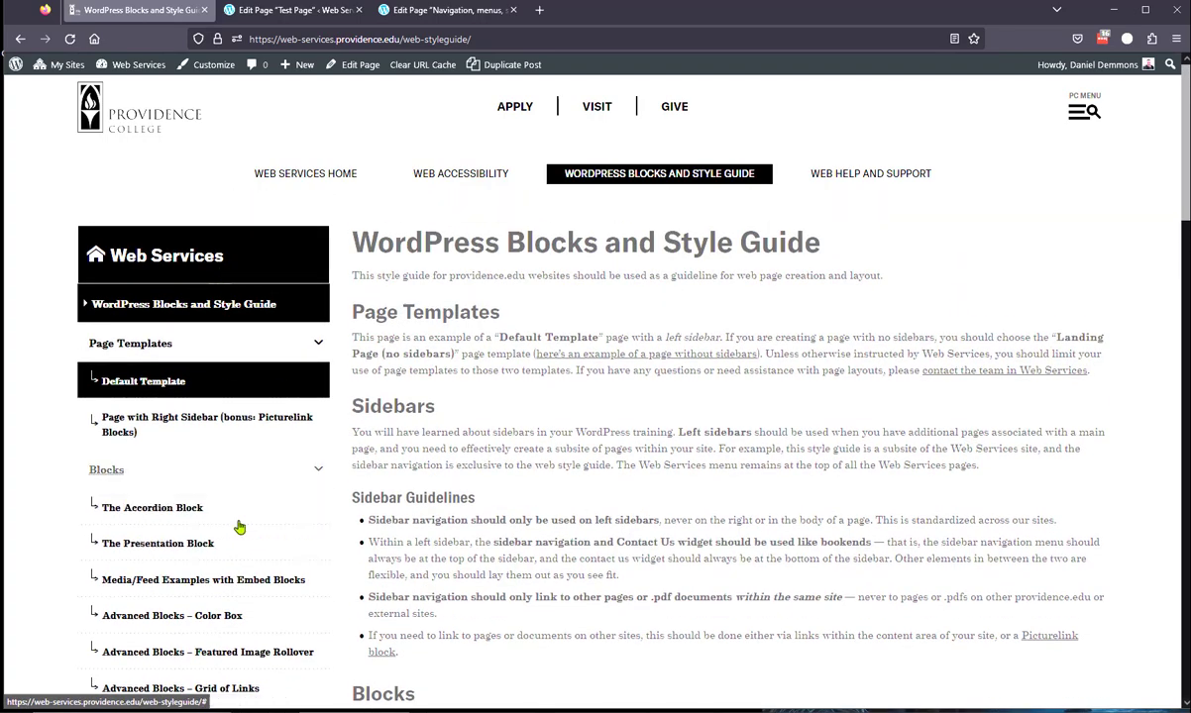
scroll(258, 589, down, 6)
scroll(265, 552, down, 5)
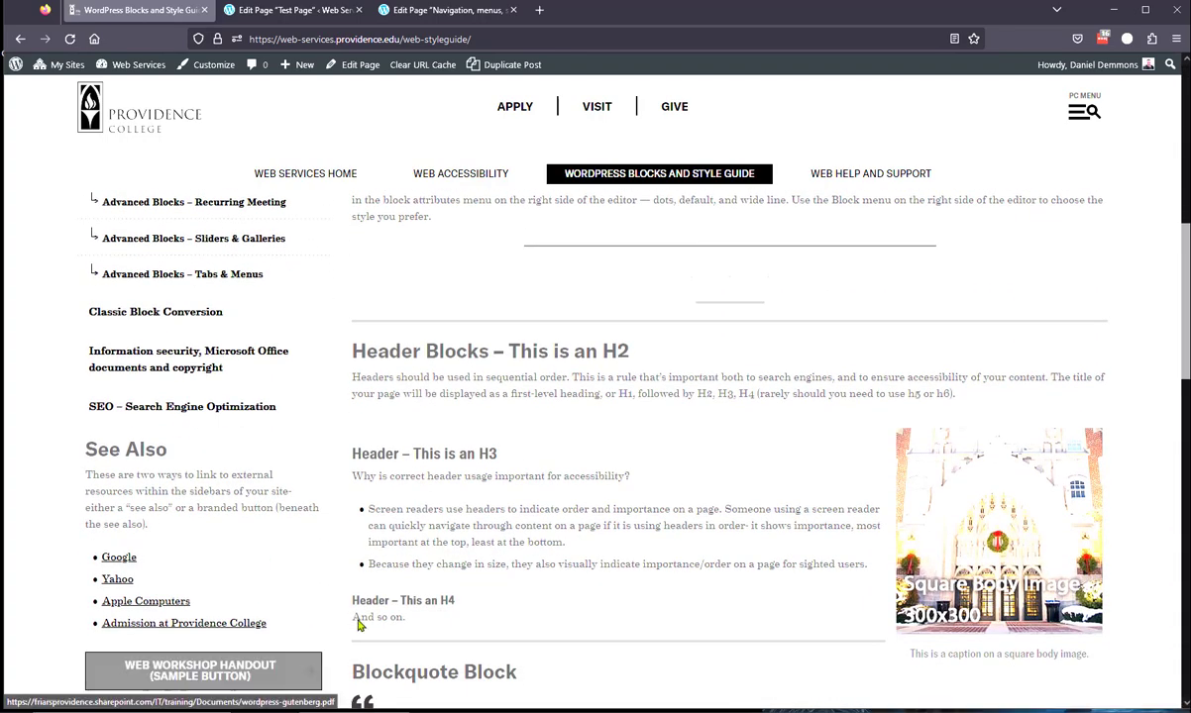
scroll(320, 587, up, 12)
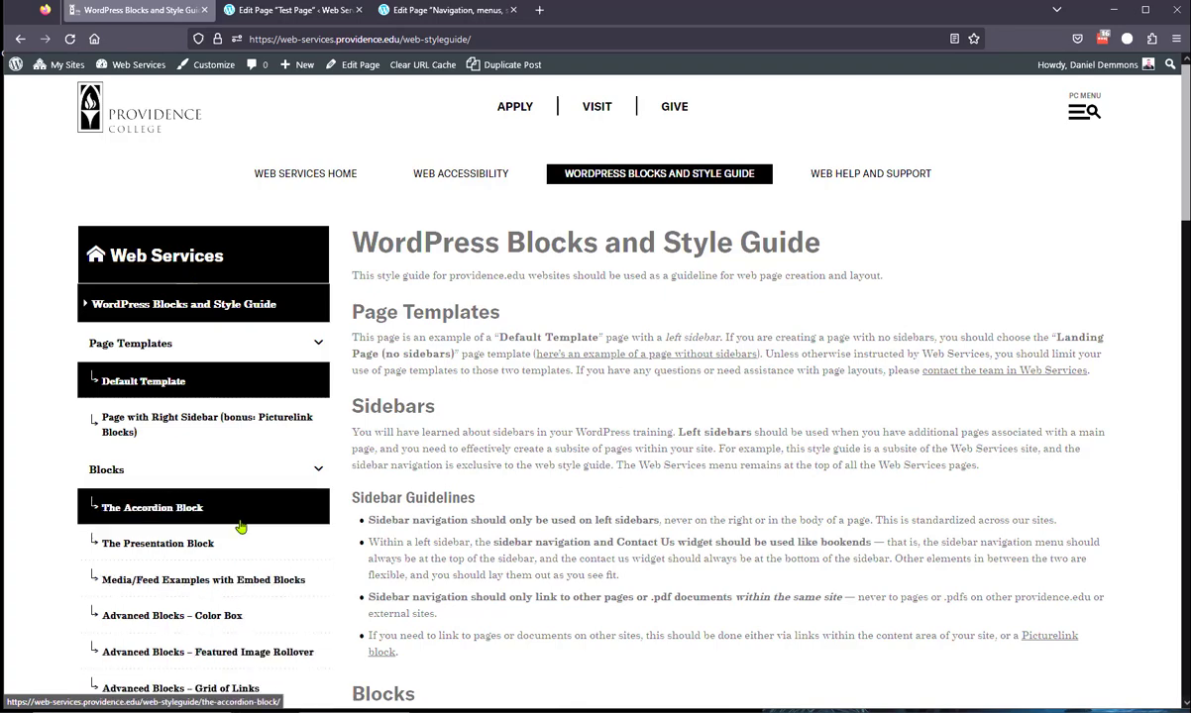
Examine the style guide's sidebar navigation, including the page links nested under Page Templates and Blocks.
scroll(230, 441, down, 5)
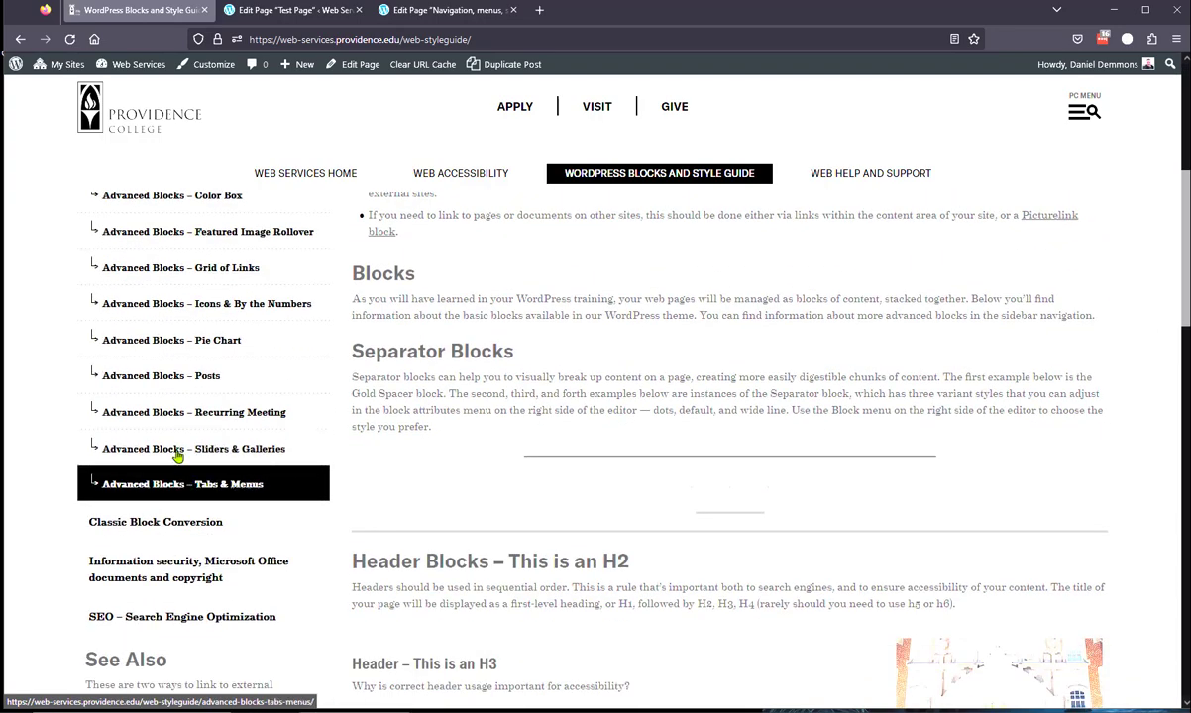
scroll(186, 451, down, 1)
scroll(188, 449, up, 5)
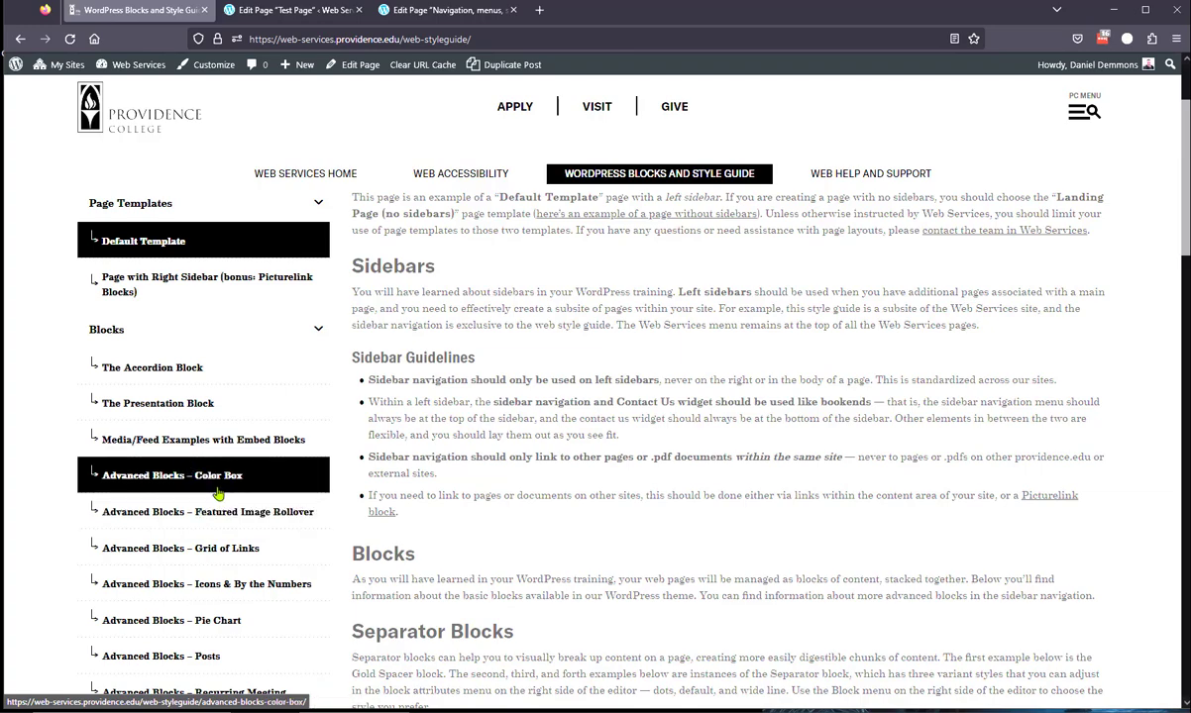
scroll(188, 473, down, 5)
scroll(195, 464, up, 3)
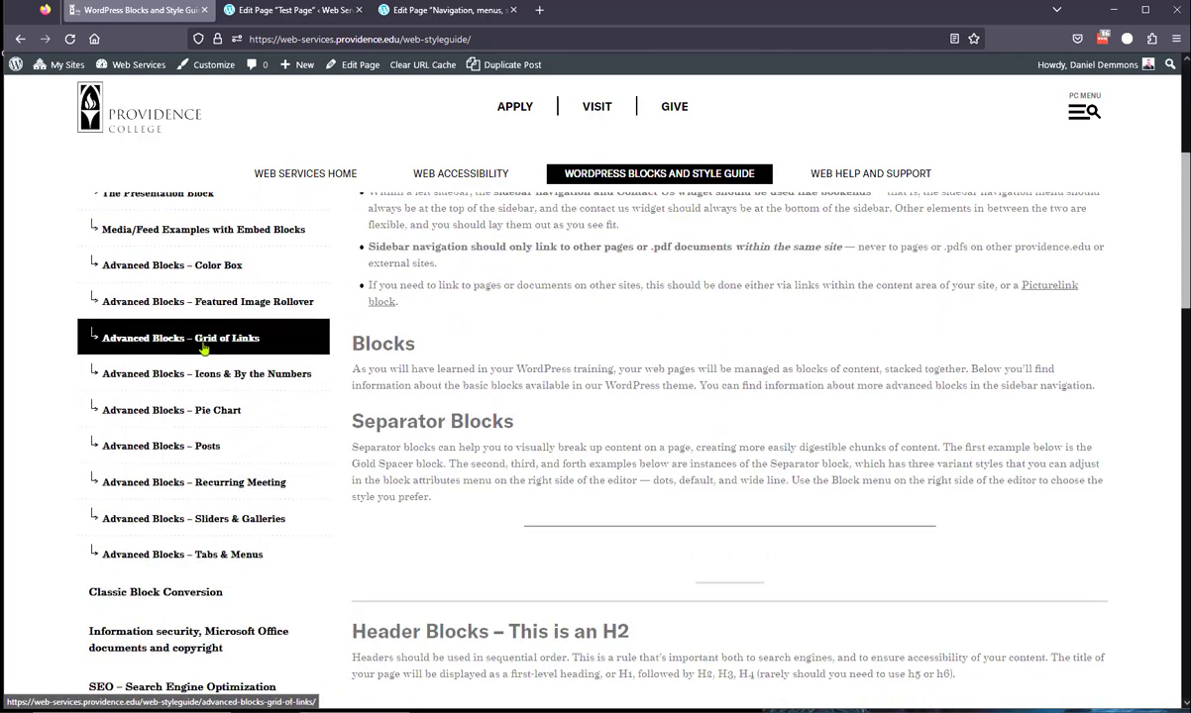
scroll(199, 466, up, 2)
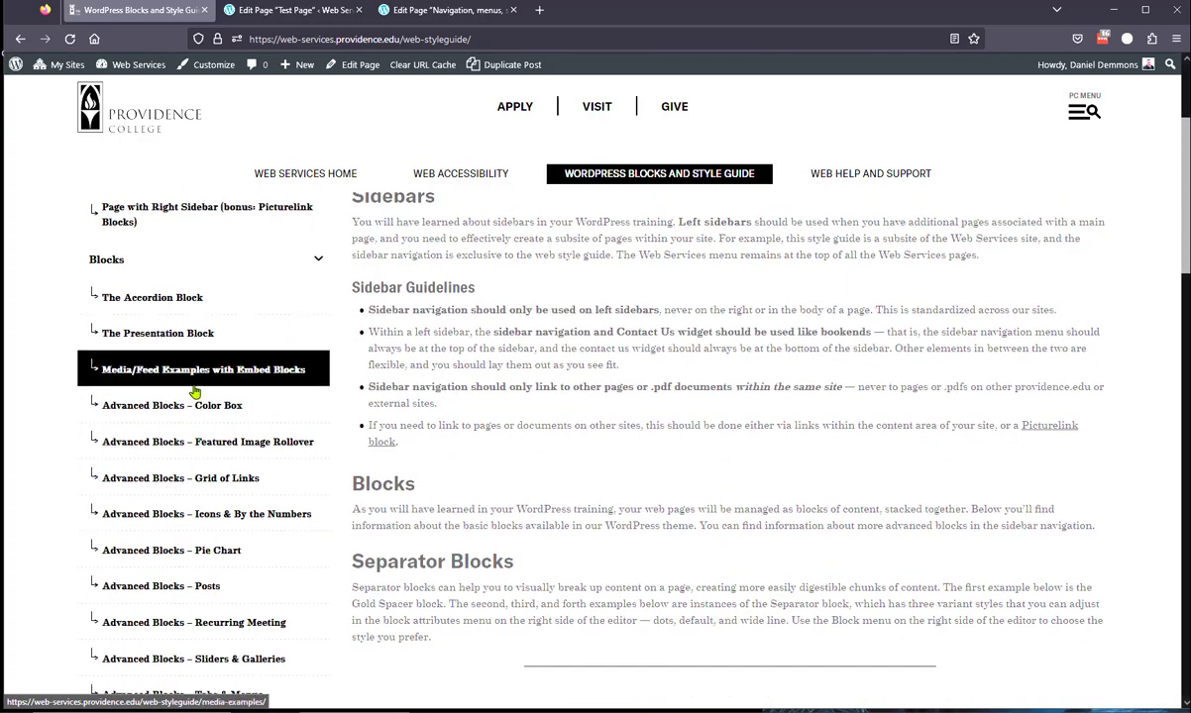
scroll(211, 594, down, 3)
scroll(211, 564, down, 2)
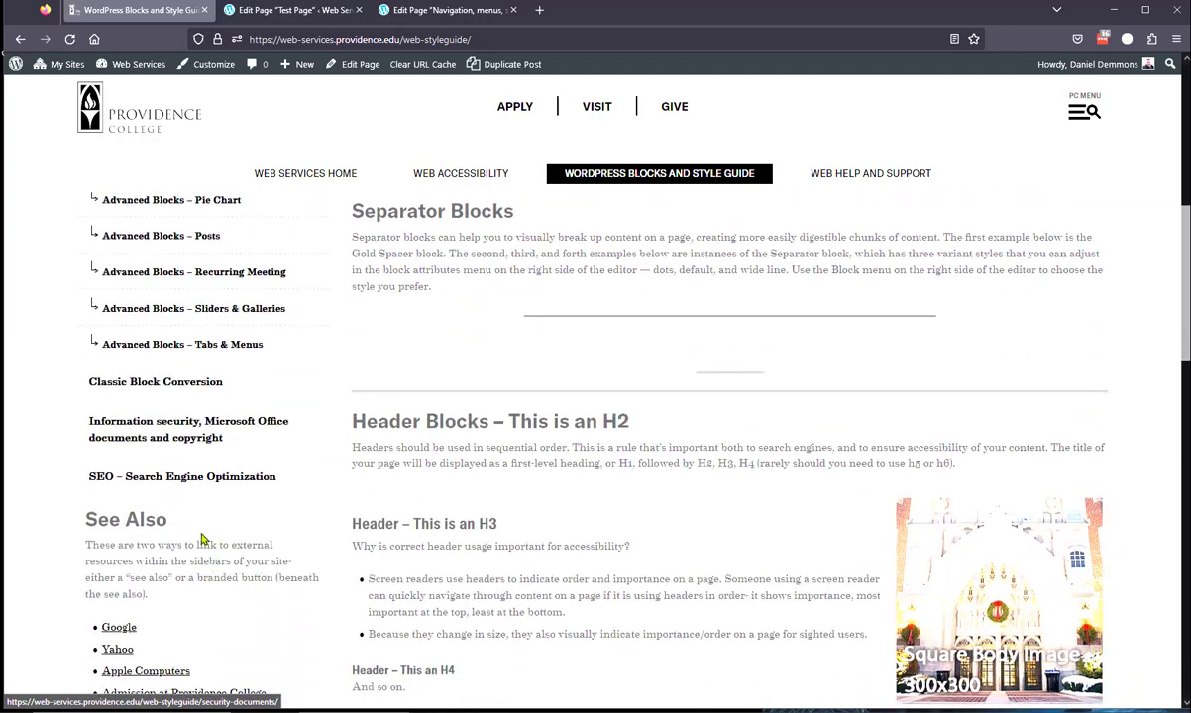
Examine how the style guide's left sidebar is ordered: navigation, See Also links, Web Workshop Handout button and Contact Us section.
scroll(202, 538, down, 5)
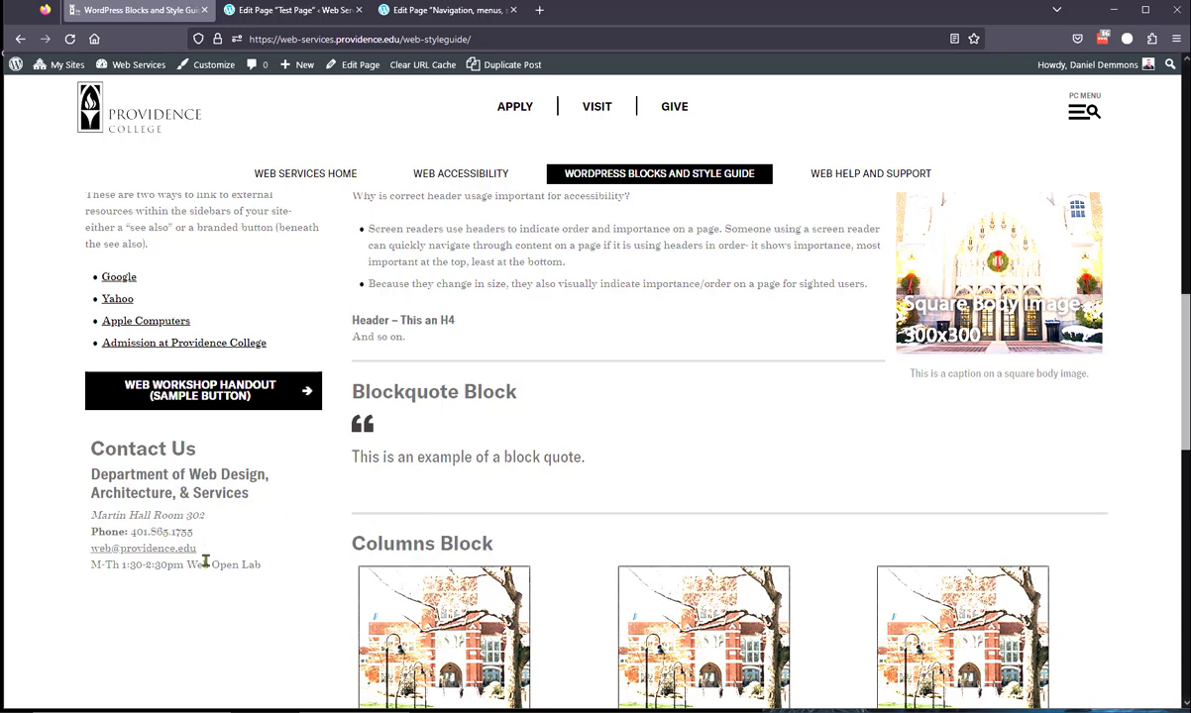
scroll(211, 583, up, 3)
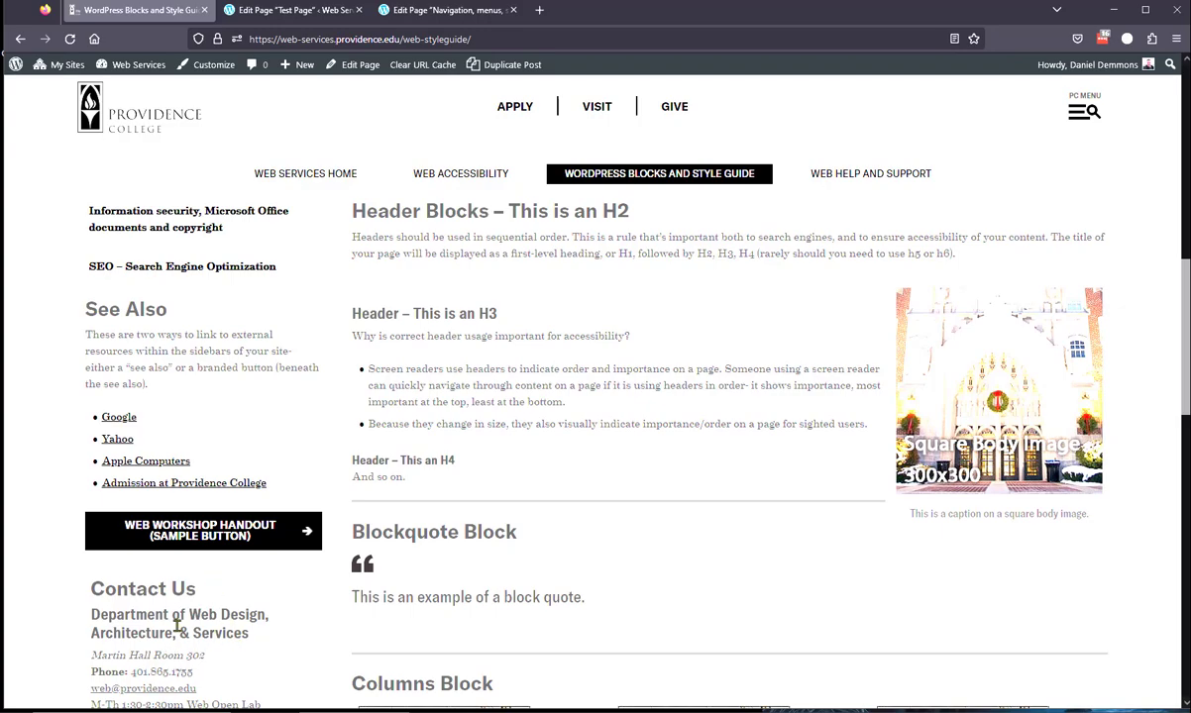
scroll(160, 595, up, 10)
scroll(178, 535, down, 6)
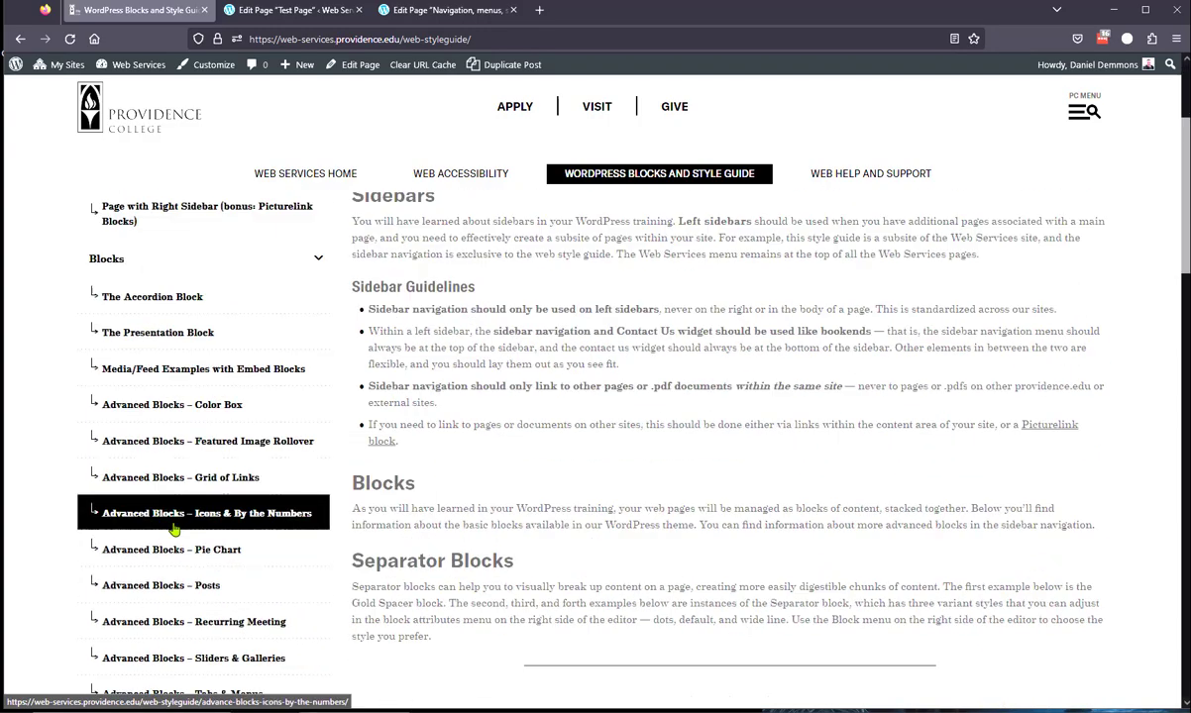
scroll(208, 581, down, 8)
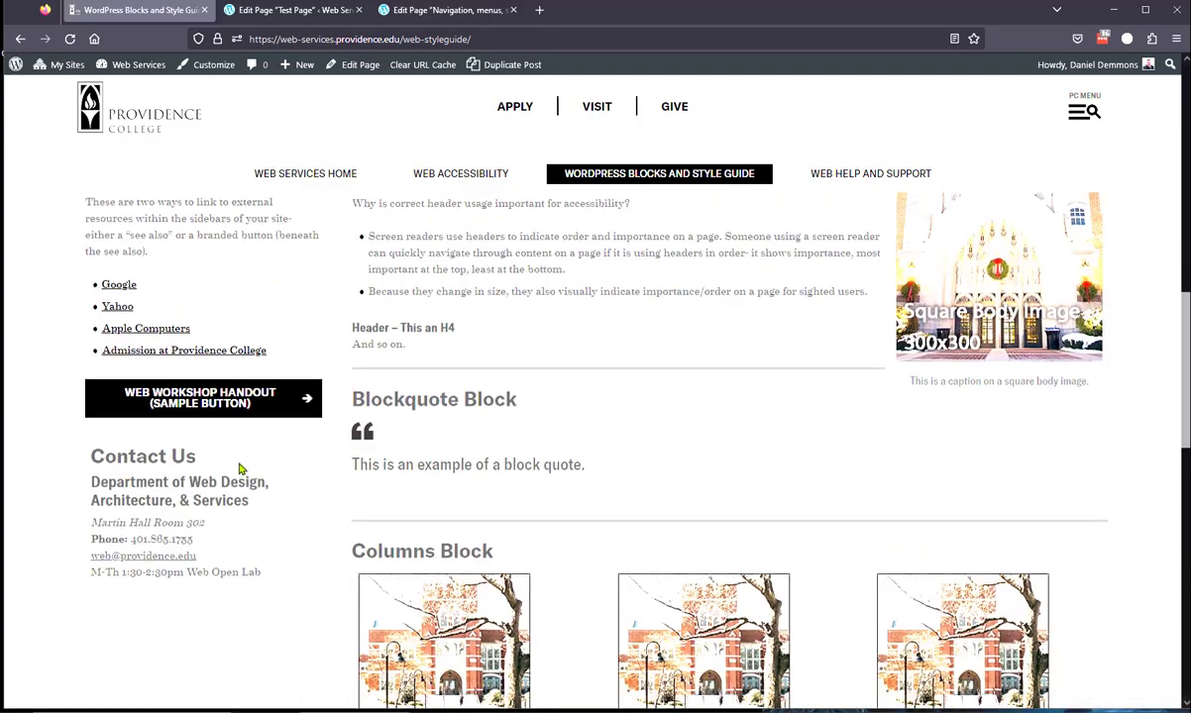
scroll(245, 412, up, 3)
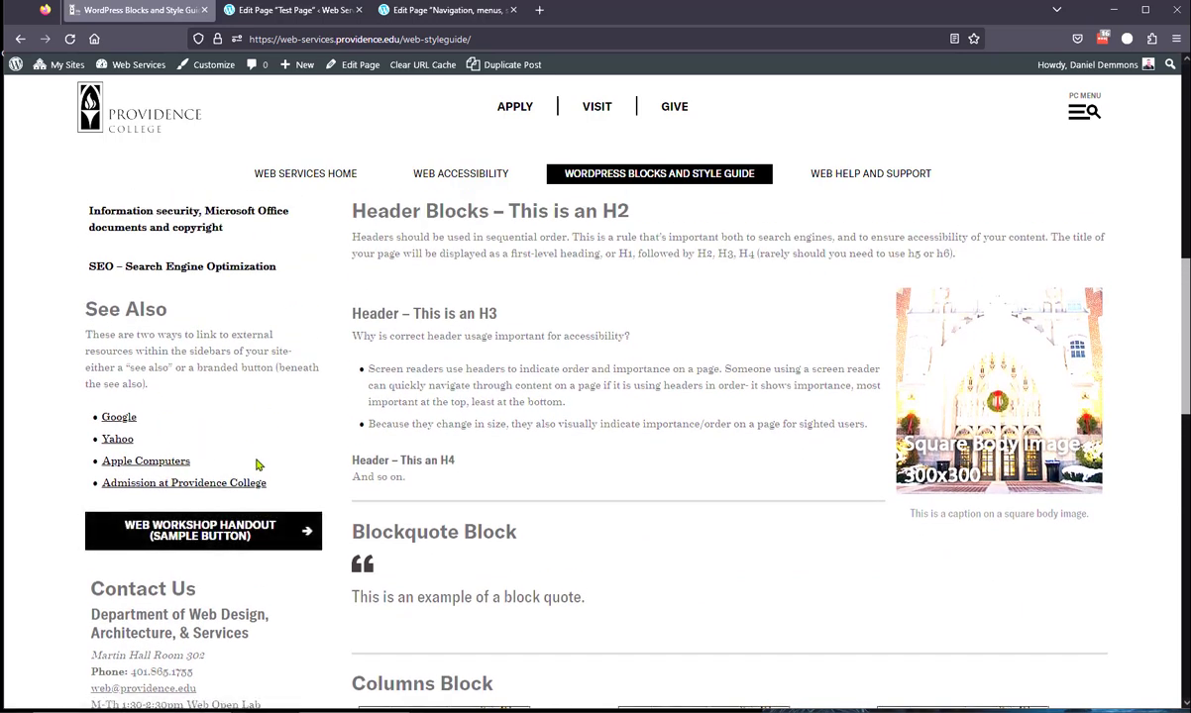
scroll(198, 515, down, 3)
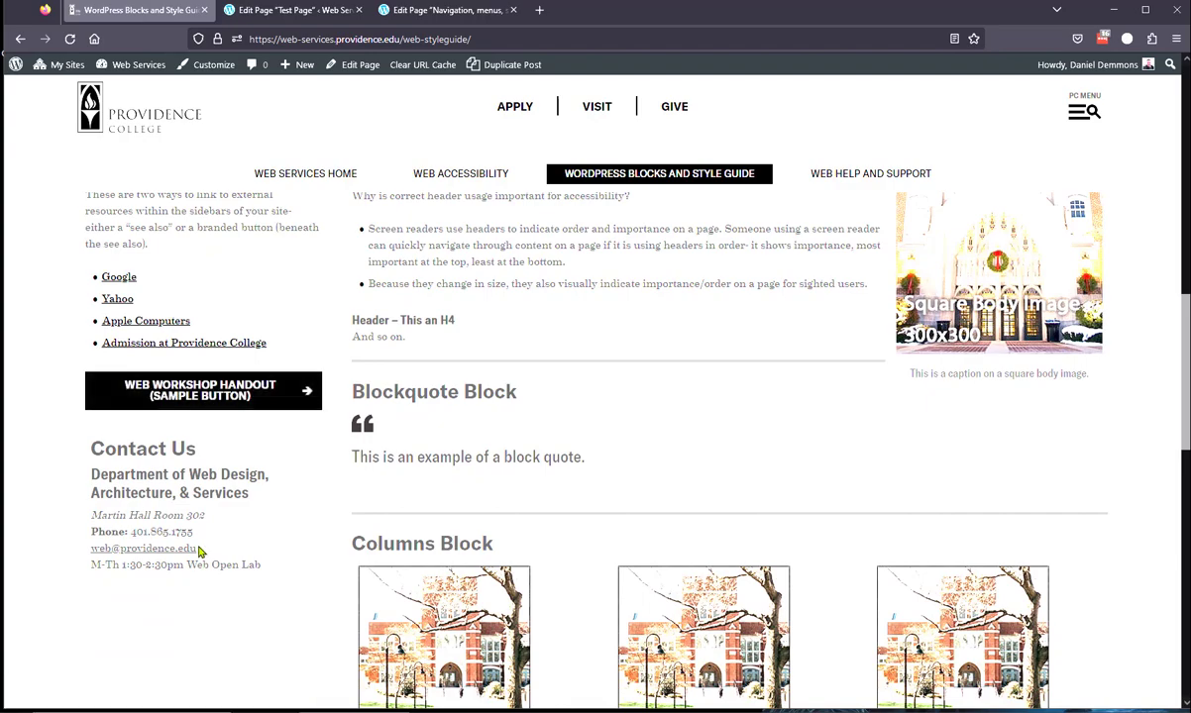
scroll(198, 552, up, 10)
scroll(198, 553, up, 4)
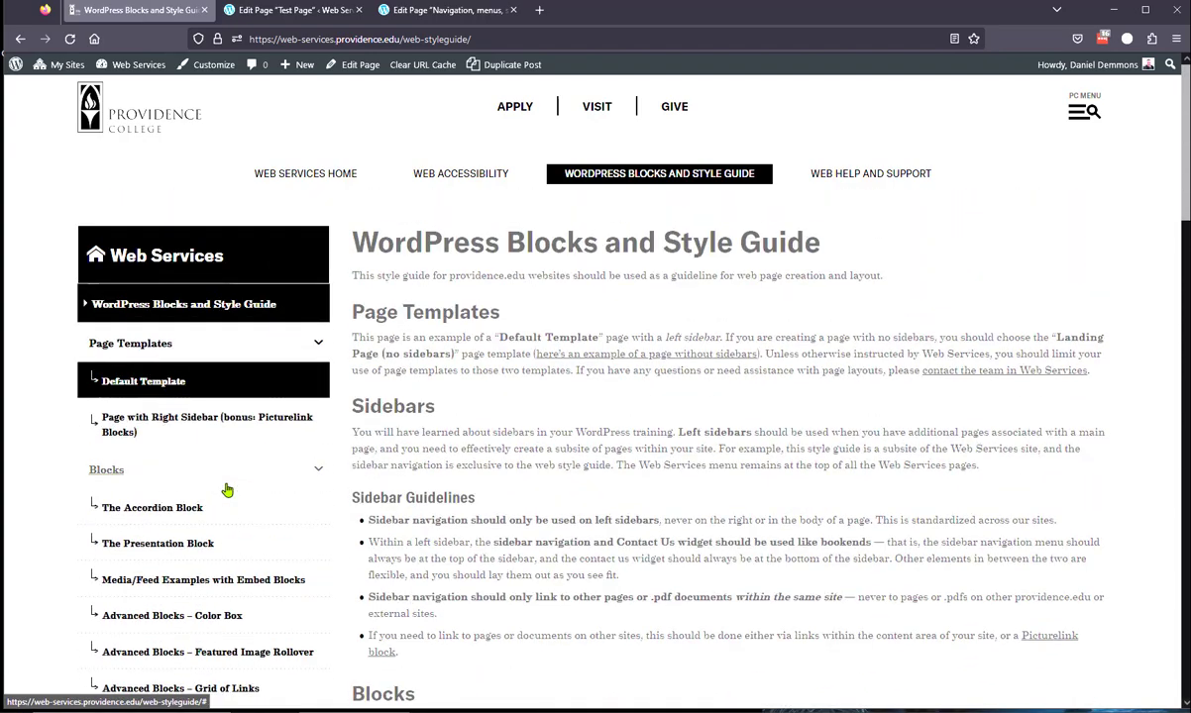
scroll(226, 490, down, 6)
scroll(297, 397, up, 6)
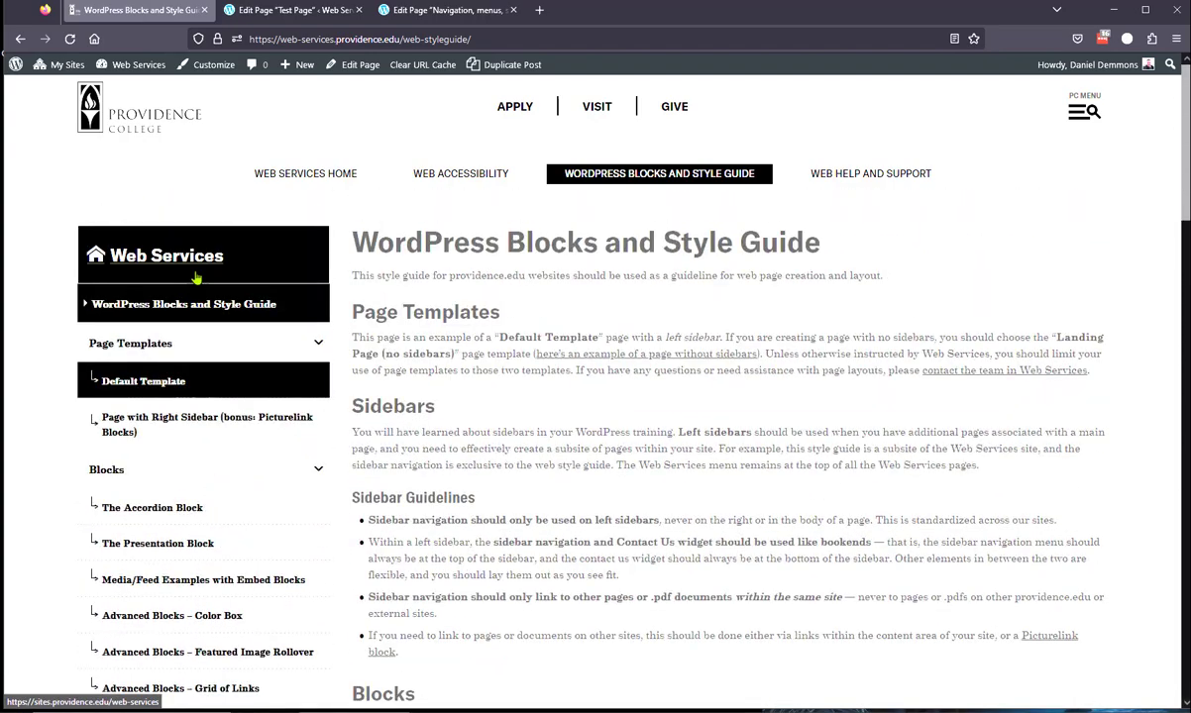
scroll(235, 550, down, 15)
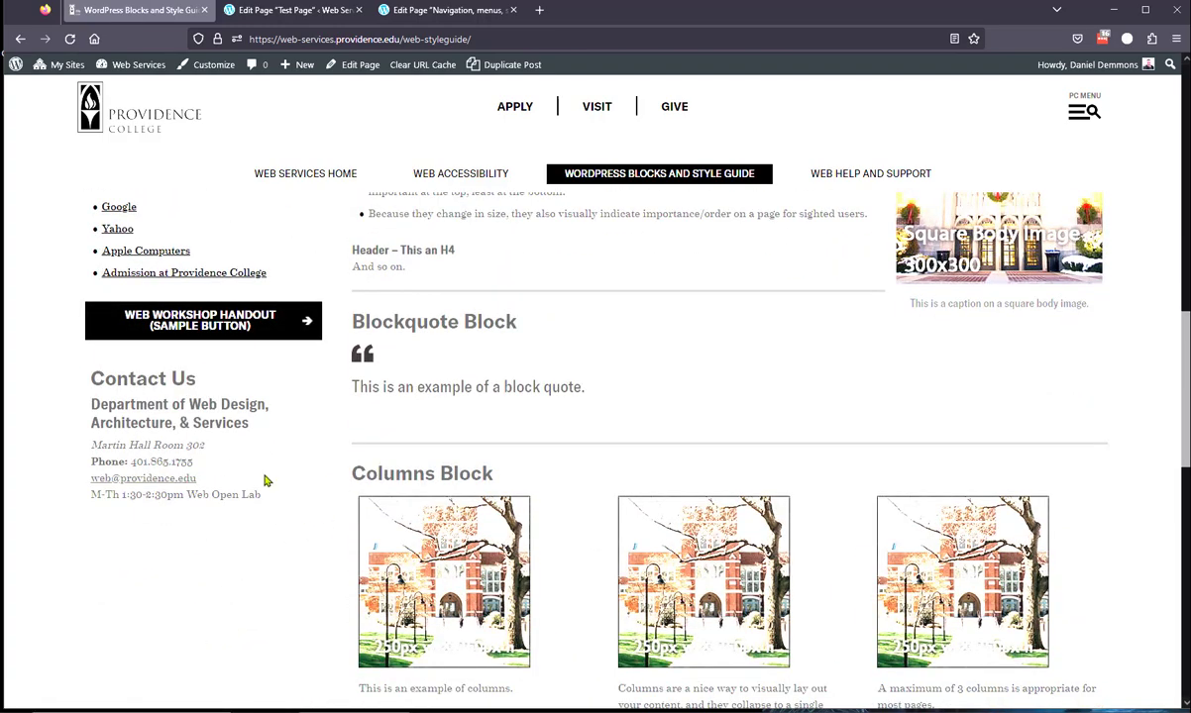
scroll(265, 479, up, 7)
scroll(237, 408, down, 1)
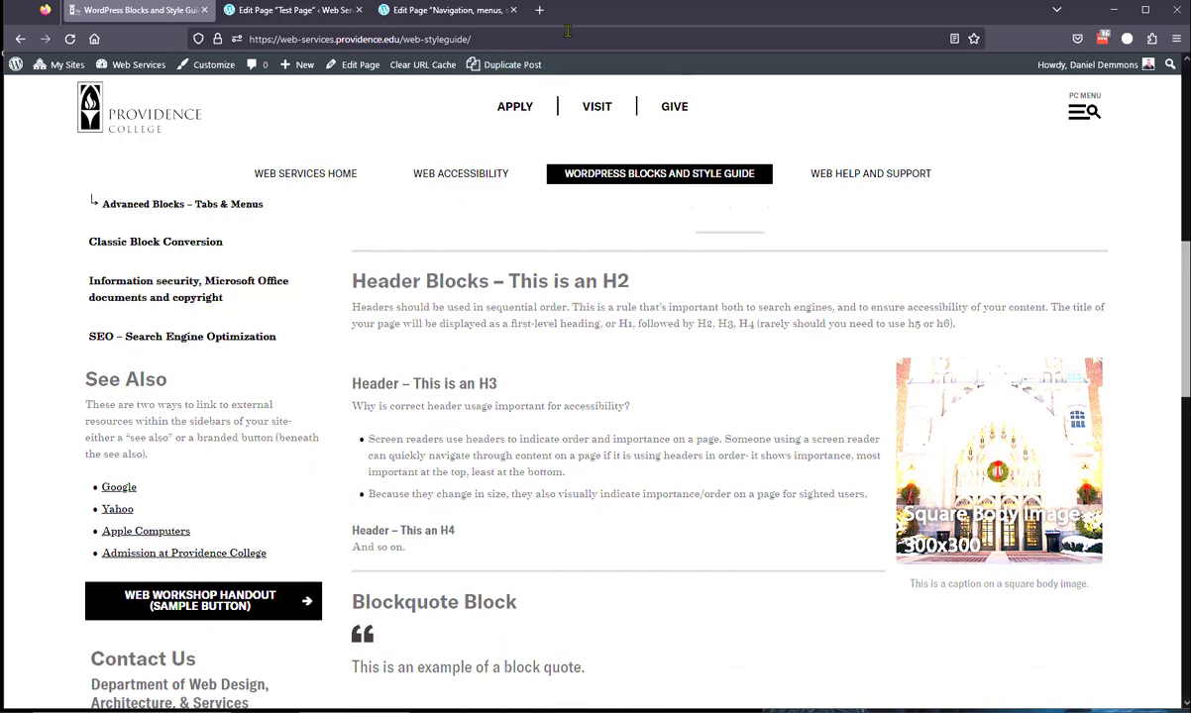
Open the Media Relations site at media.providence.edu in a new browser tab.
click(539, 10)
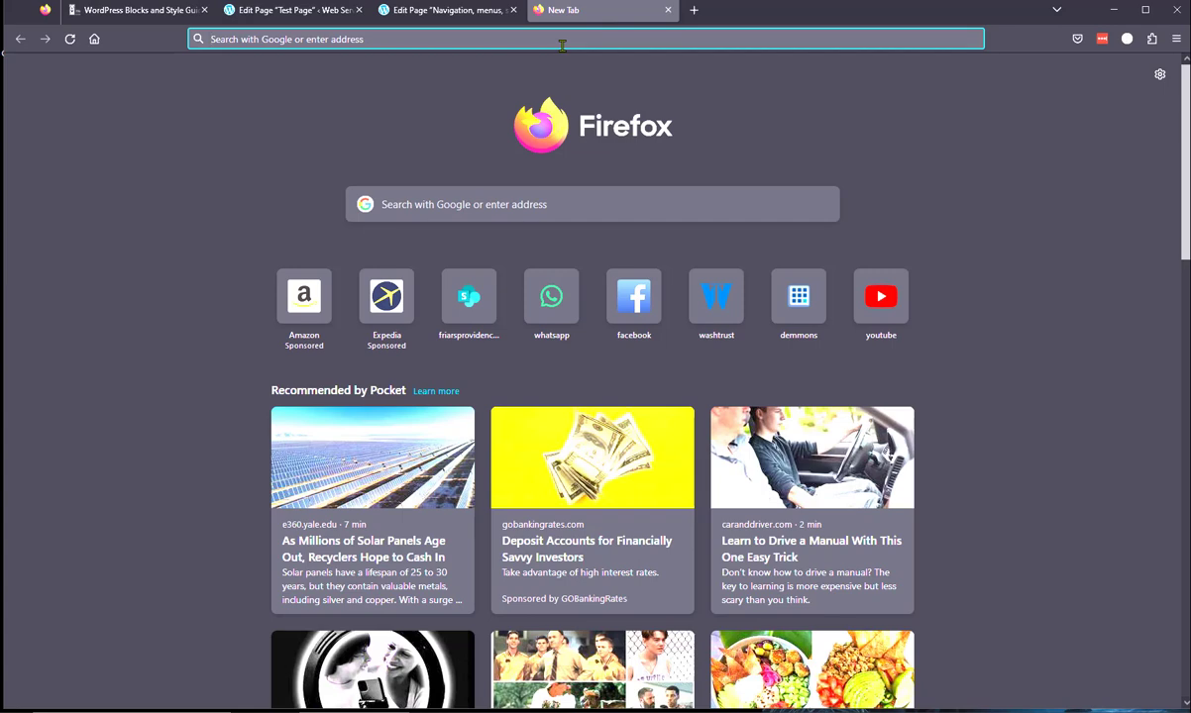
text(media.providence.edu/)
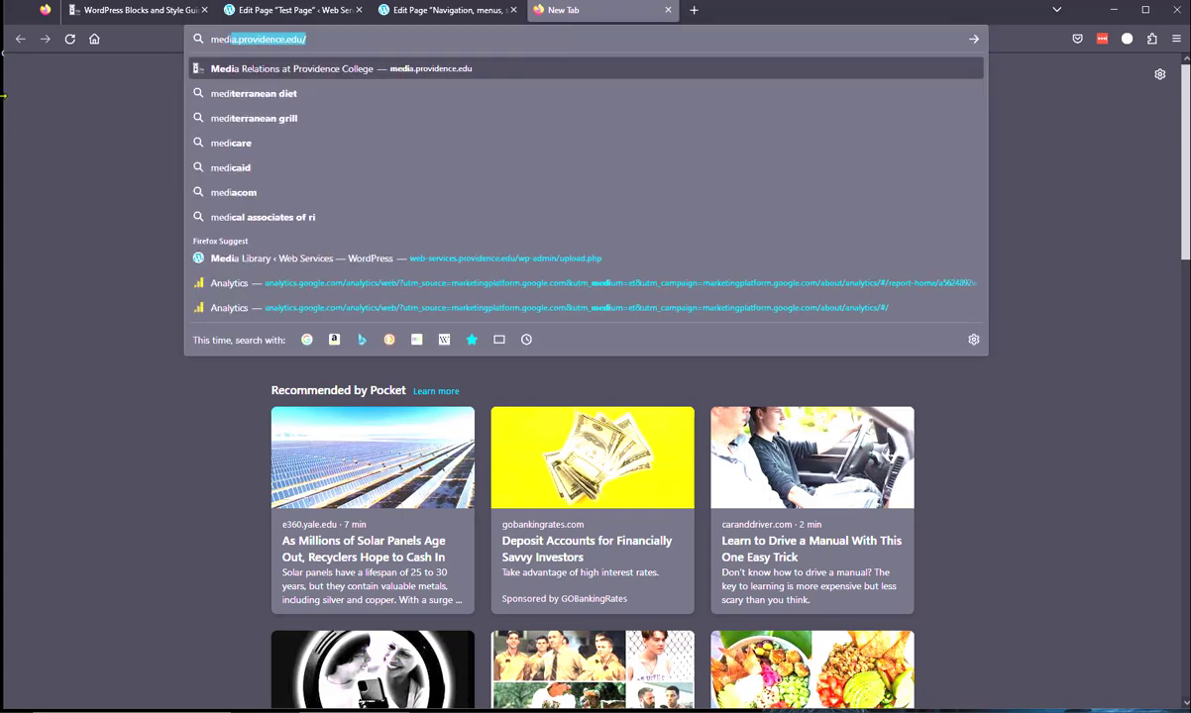
click(79, 71)
click(247, 42)
click(326, 43)
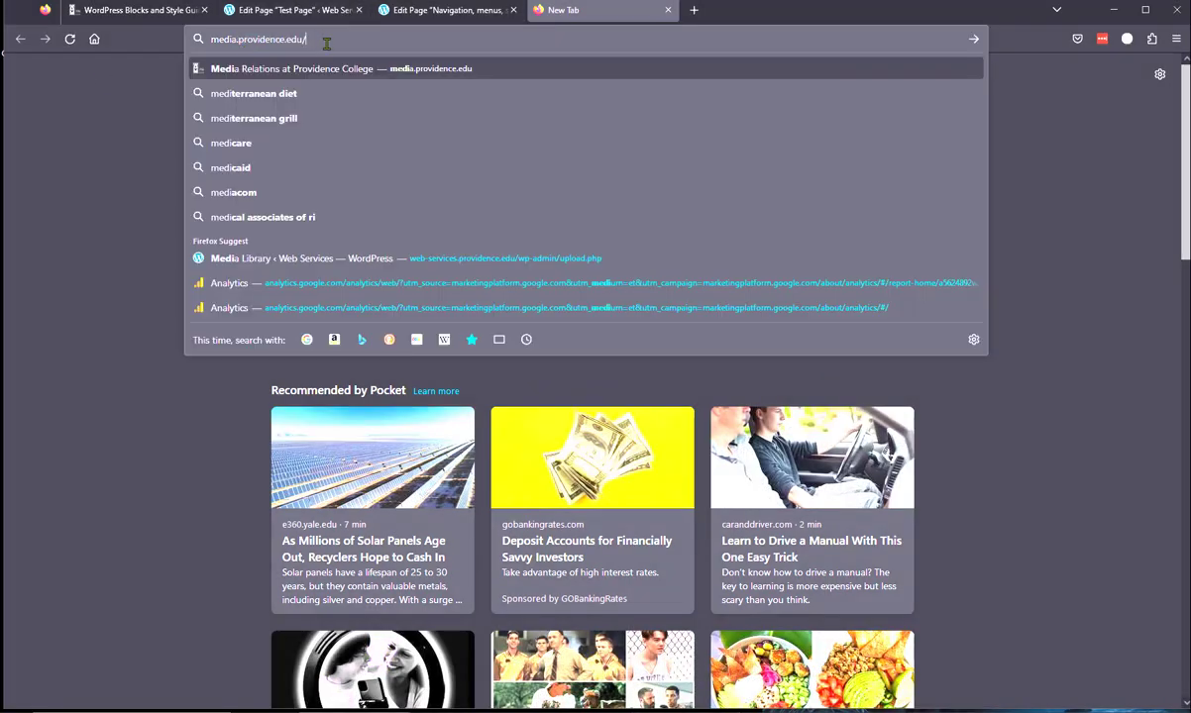
key(Return)
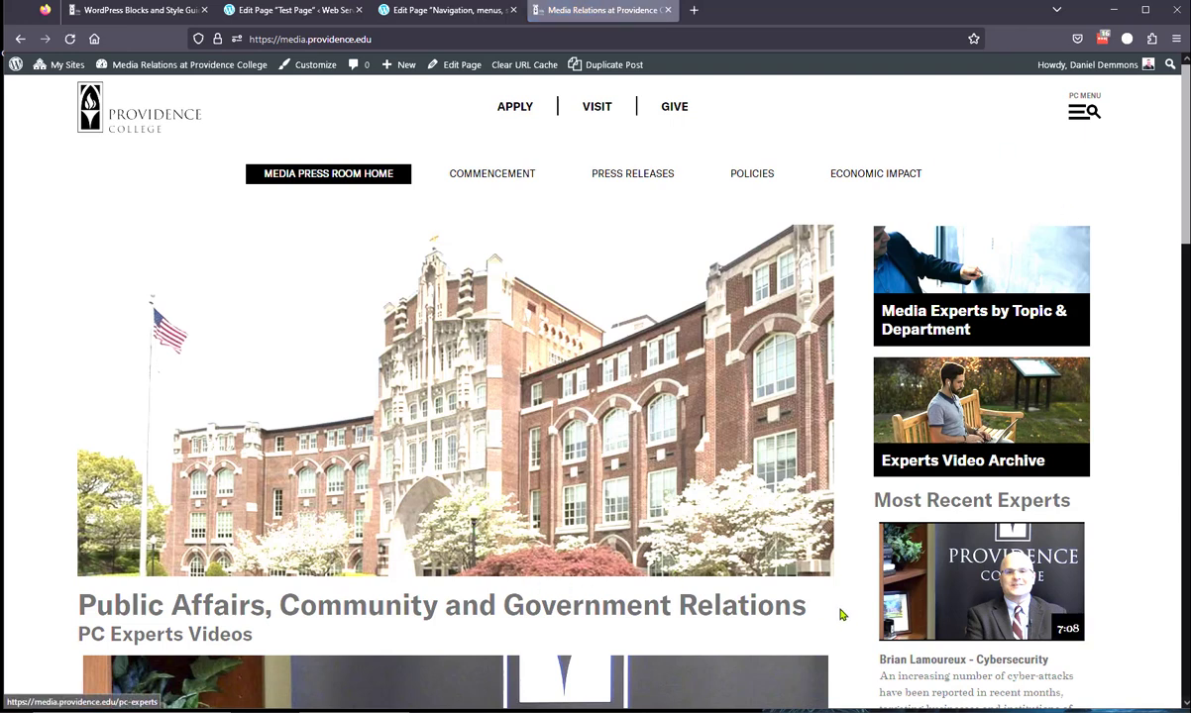
Examine the Media Relations home page's right sidebar, including its picture links, recent experts, YouTube button and Contact Us section.
scroll(986, 370, down, 3)
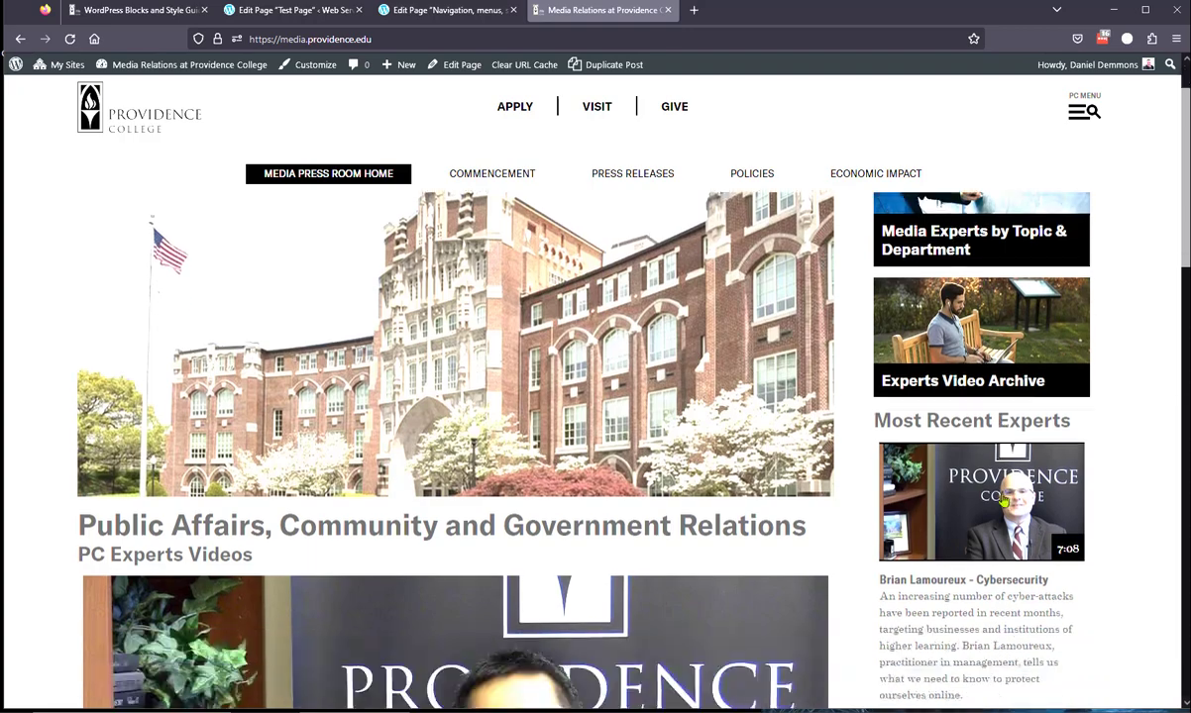
scroll(1005, 492, up, 3)
scroll(935, 498, down, 3)
scroll(949, 582, down, 10)
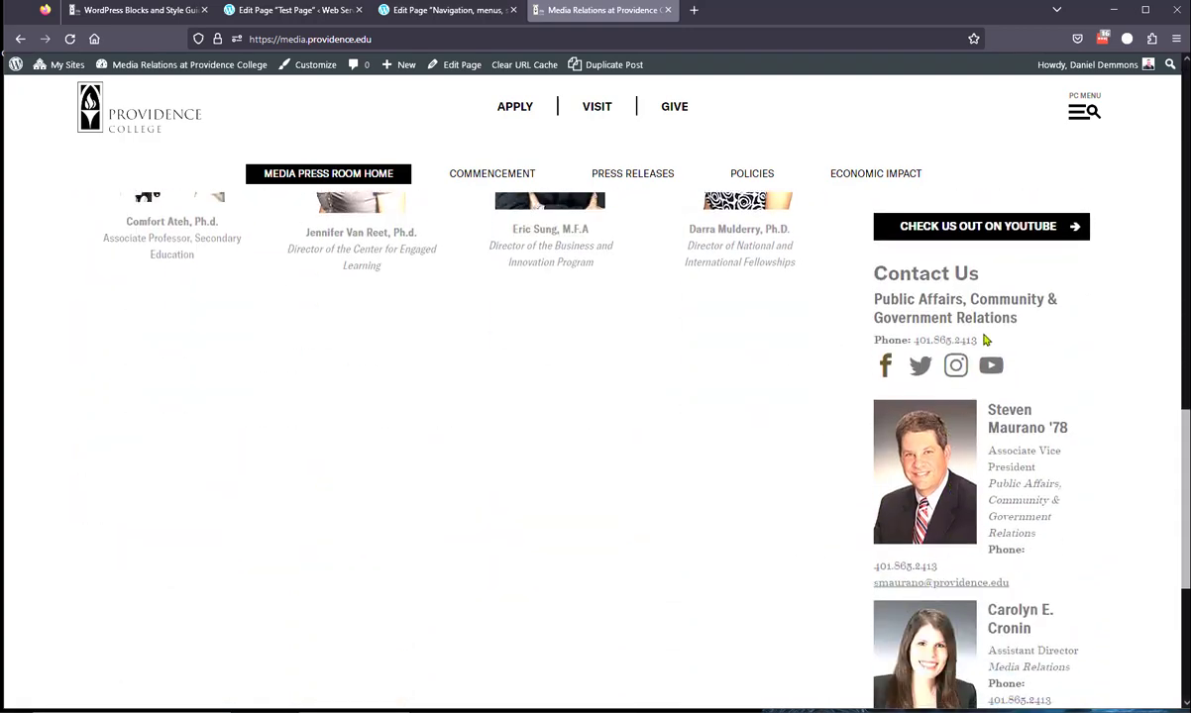
scroll(988, 361, down, 3)
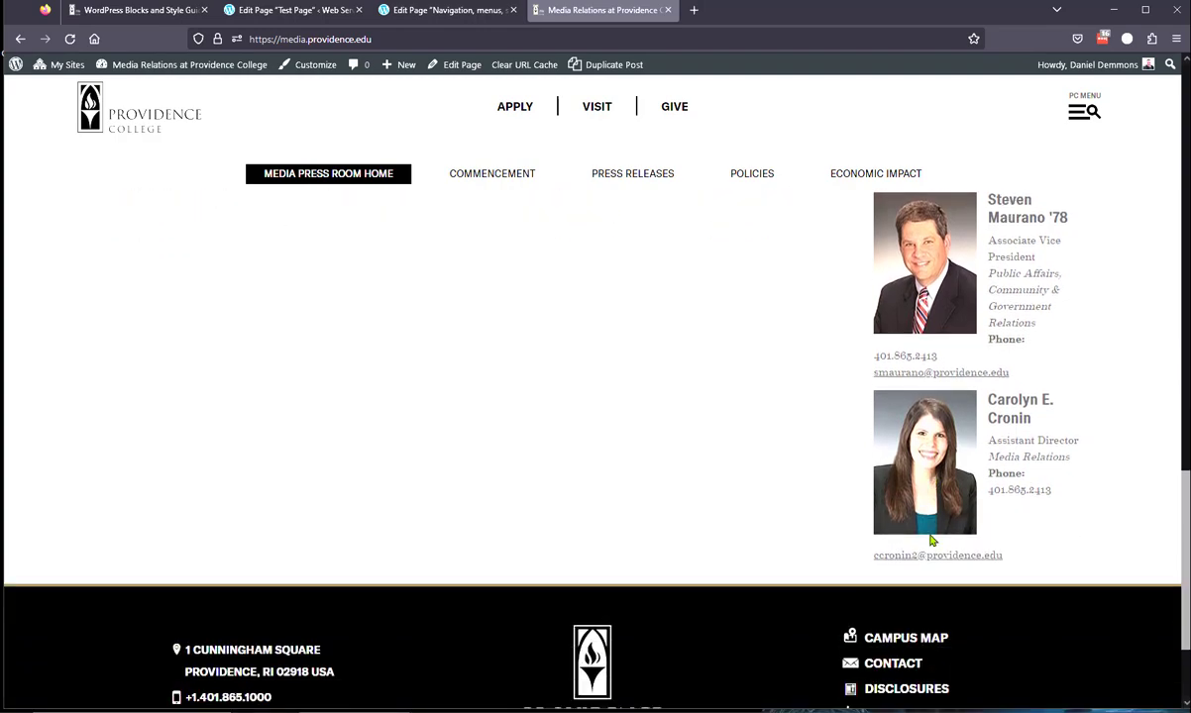
scroll(932, 535, up, 6)
scroll(955, 409, up, 8)
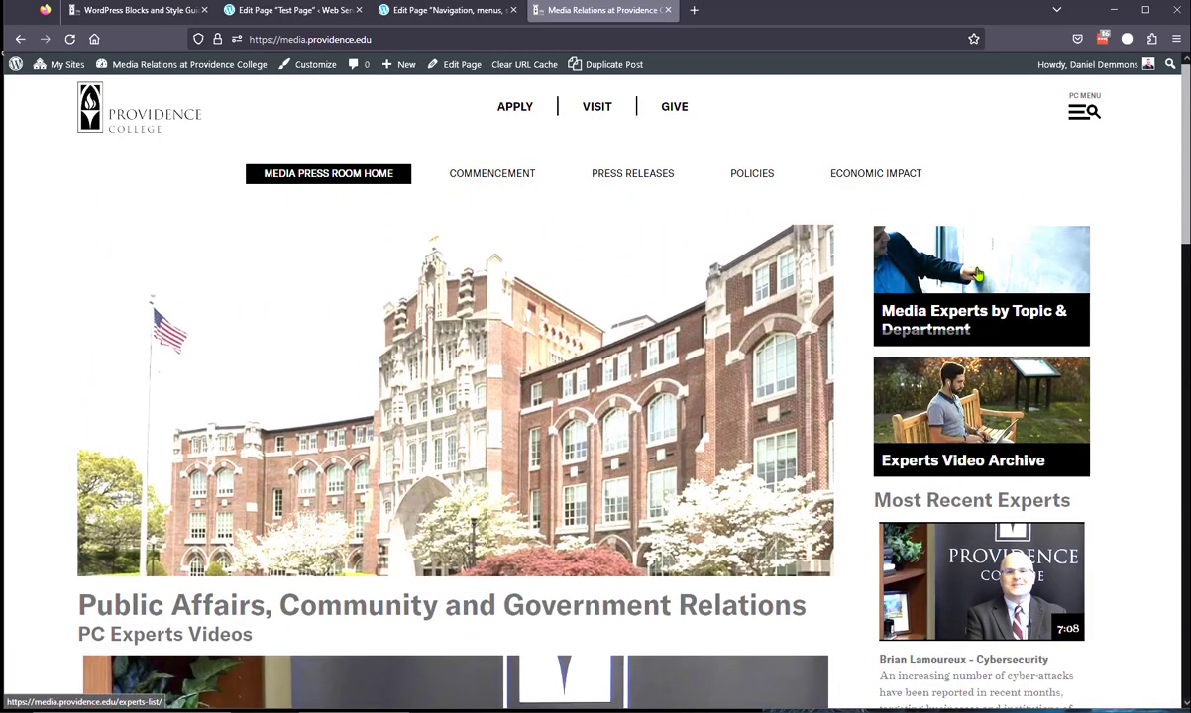
scroll(976, 587, down, 2)
scroll(976, 586, up, 2)
Return to the Test Page editor, turn on Show Left Sidebar, and bring the Left WebParts options into view.
click(298, 10)
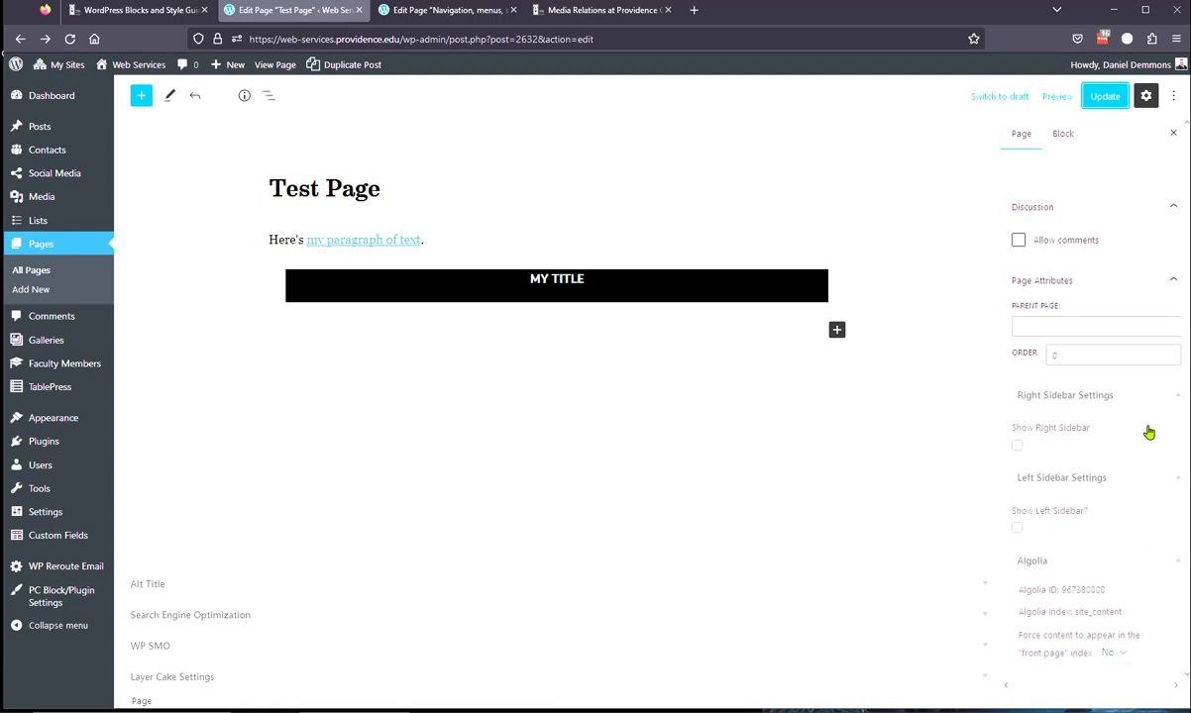
click(1016, 529)
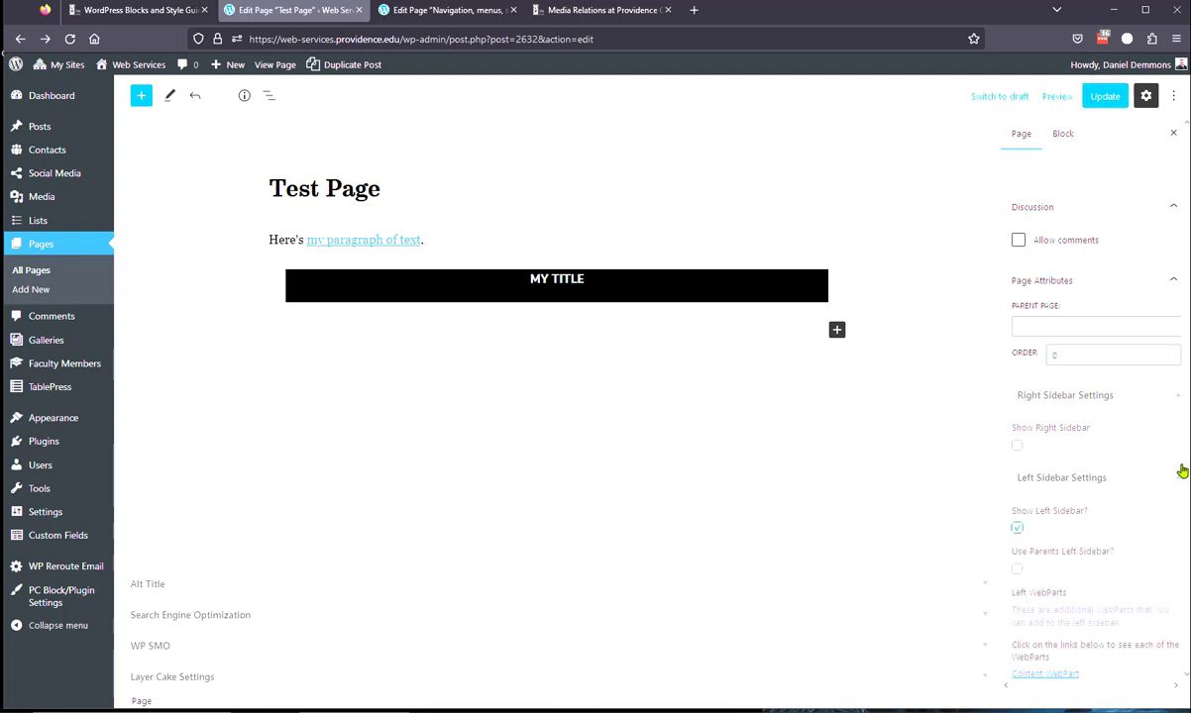
scroll(1179, 475, down, 3)
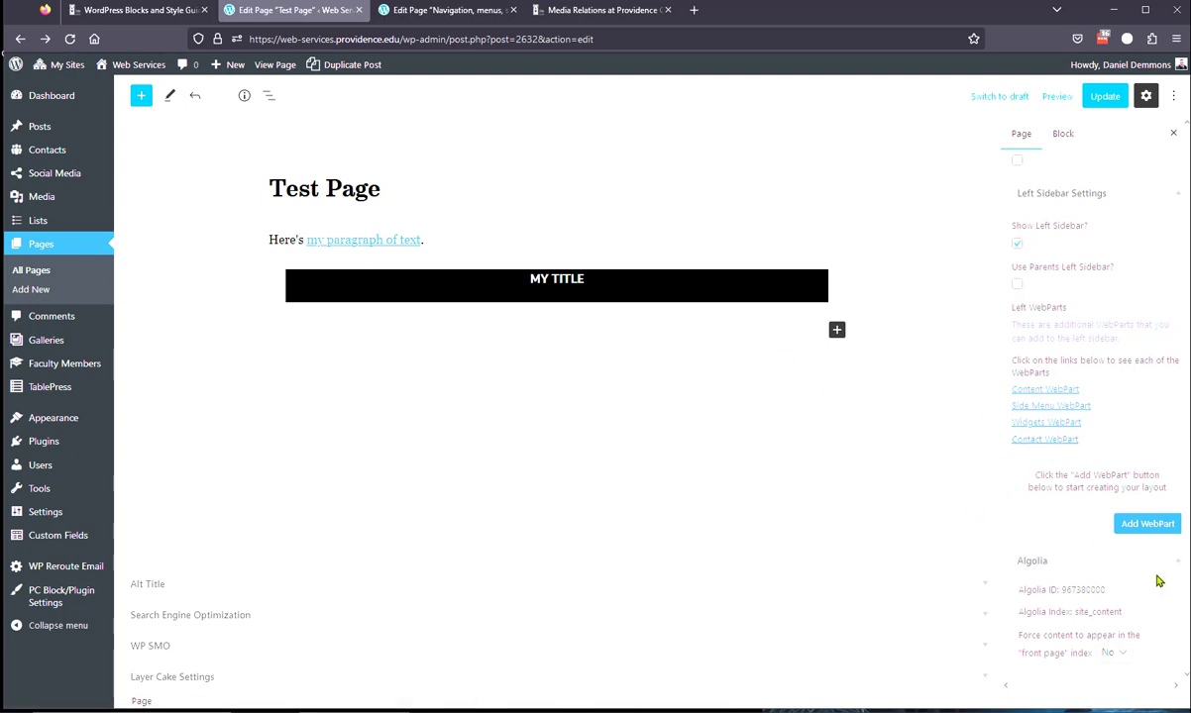
Add a Contact WebPart to the left sidebar showing the Department of Web Design, Architecture, & Services contact.
click(1144, 525)
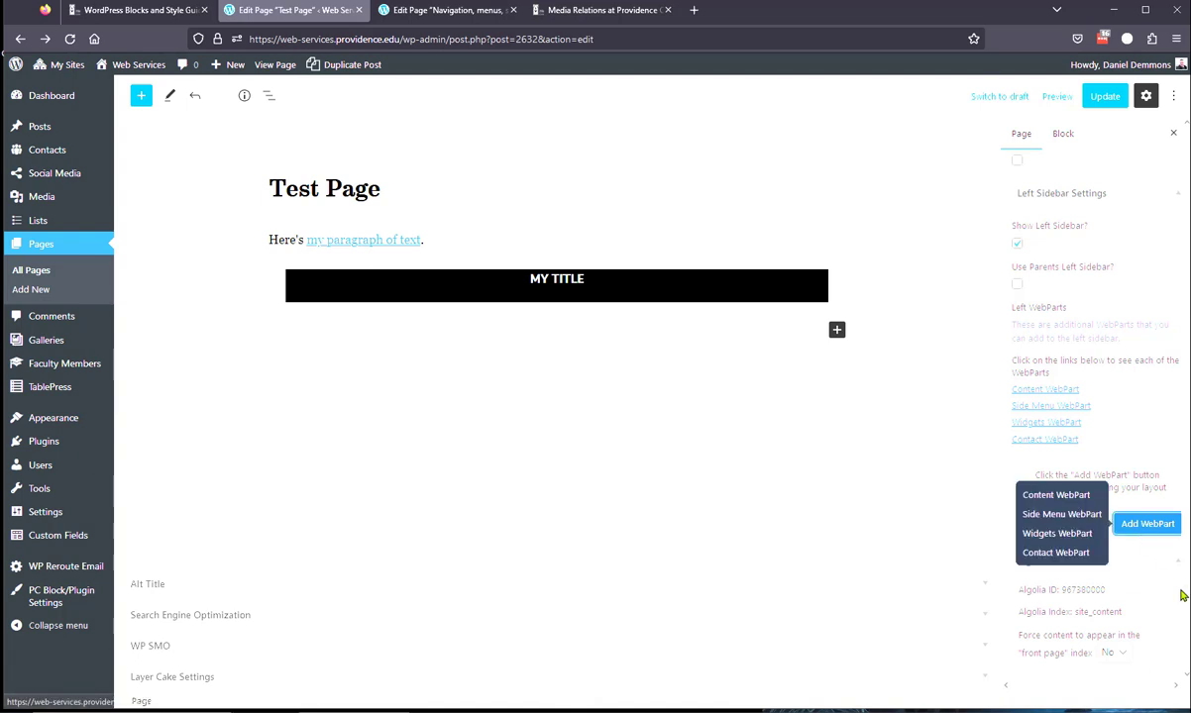
click(1058, 555)
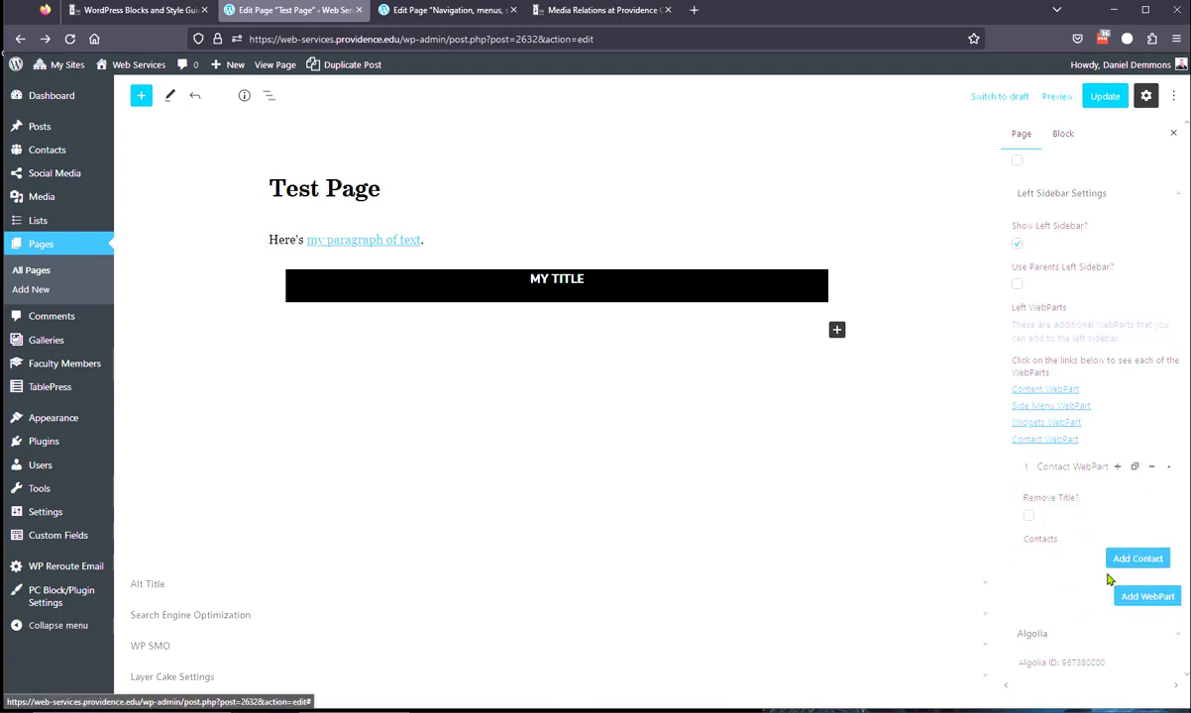
click(1134, 561)
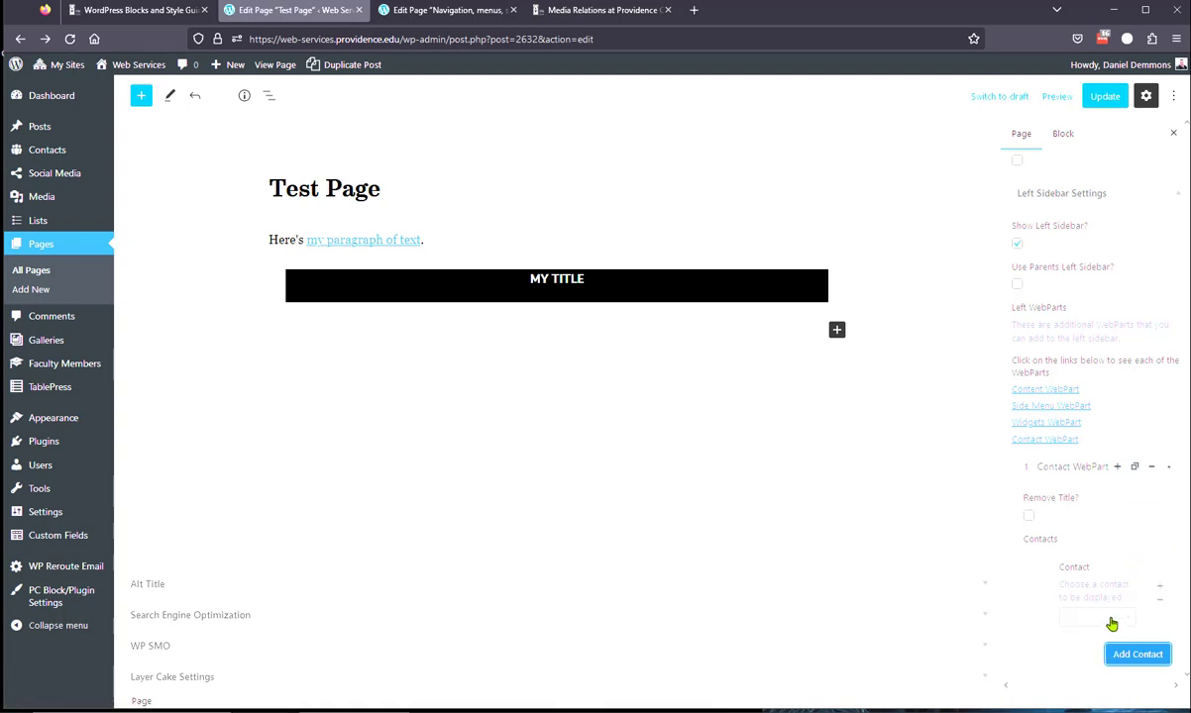
click(1112, 620)
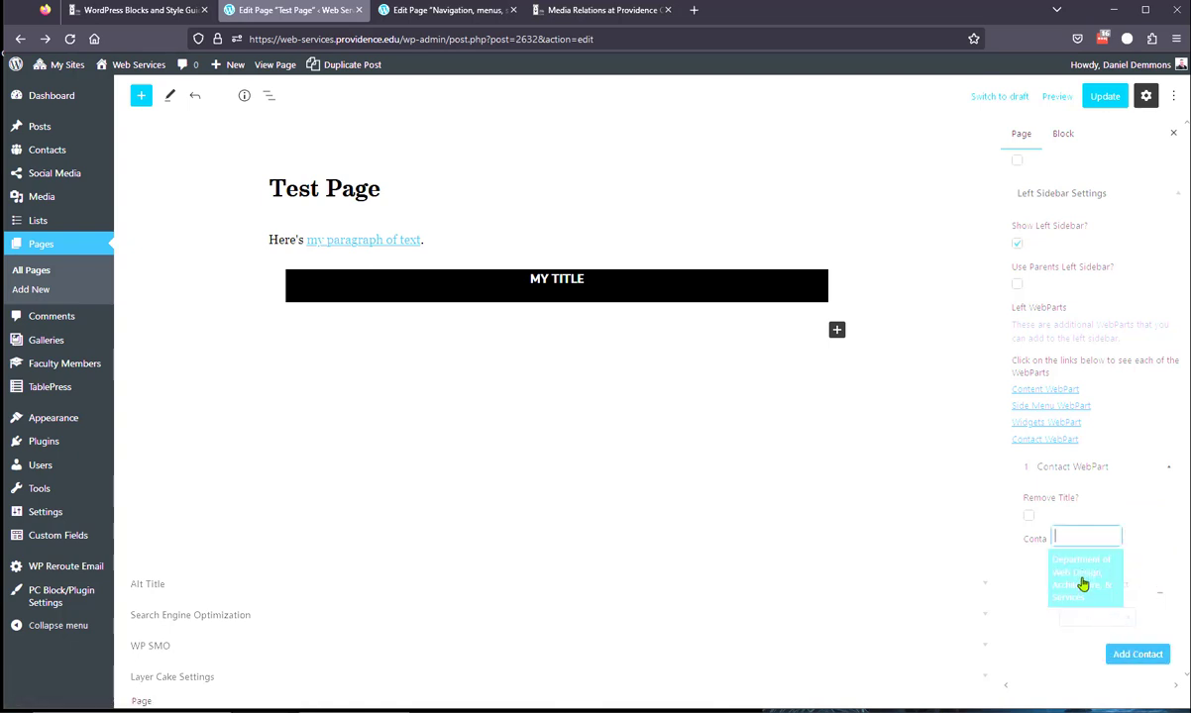
click(1083, 583)
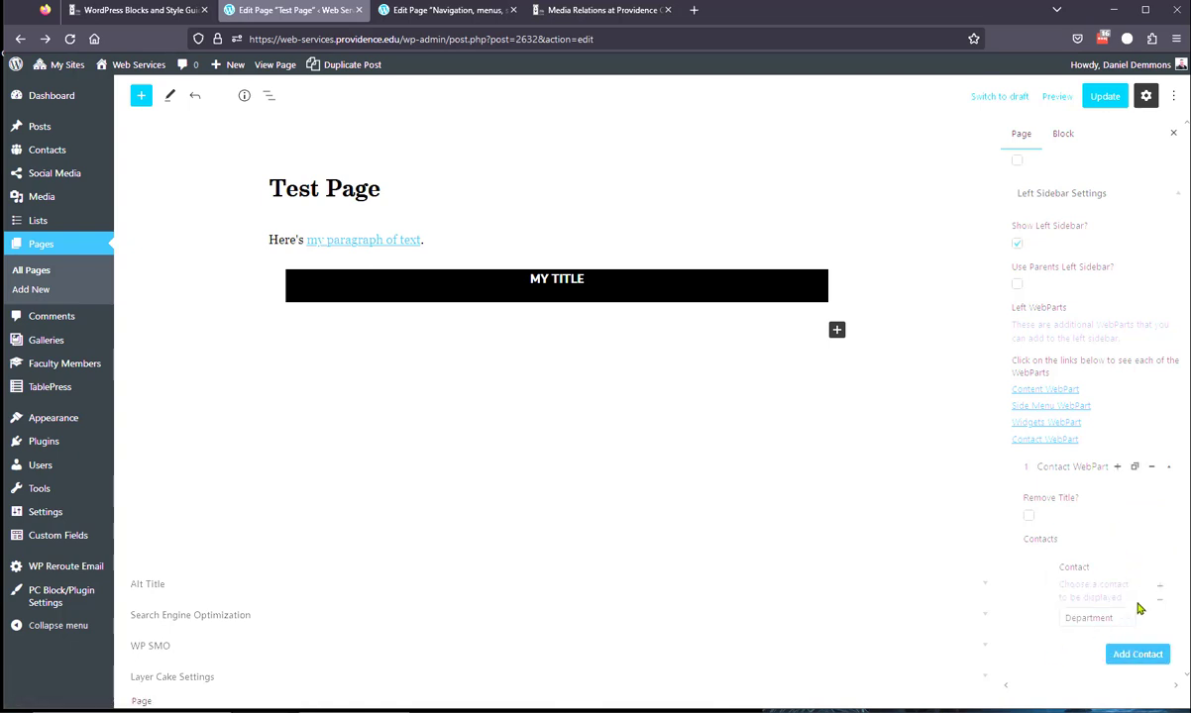
Update the page and check the left sidebar's contact section on the published page before returning to the editor.
click(1100, 99)
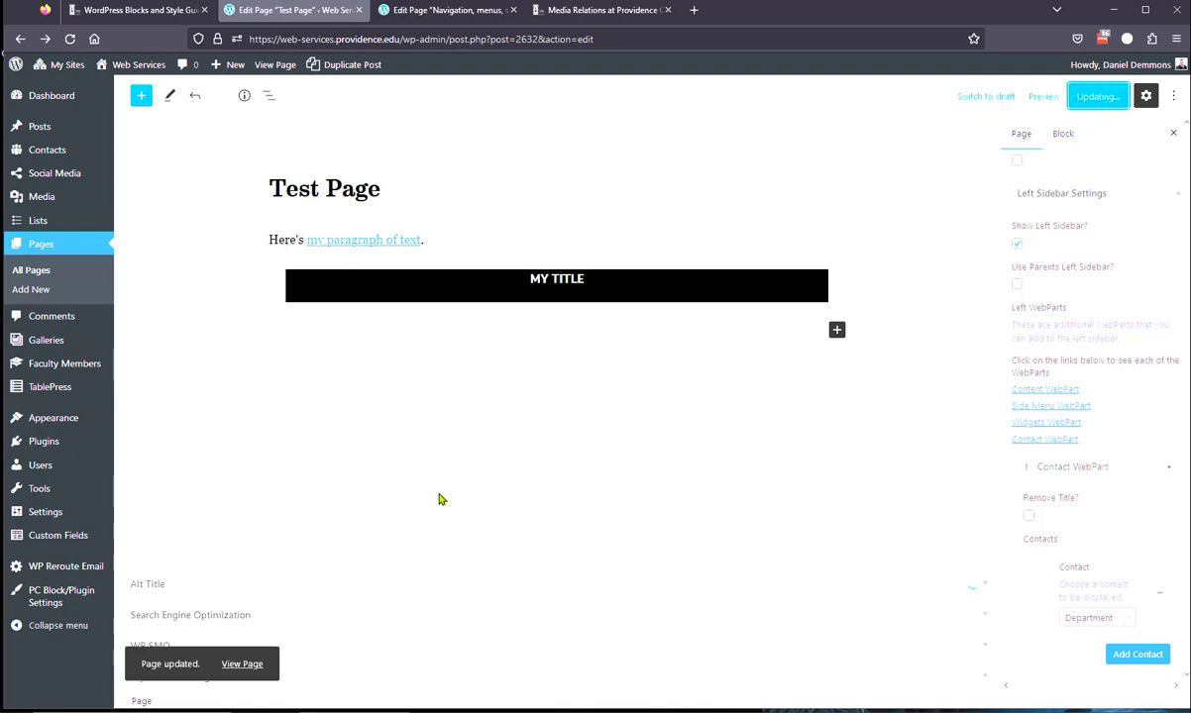
click(244, 665)
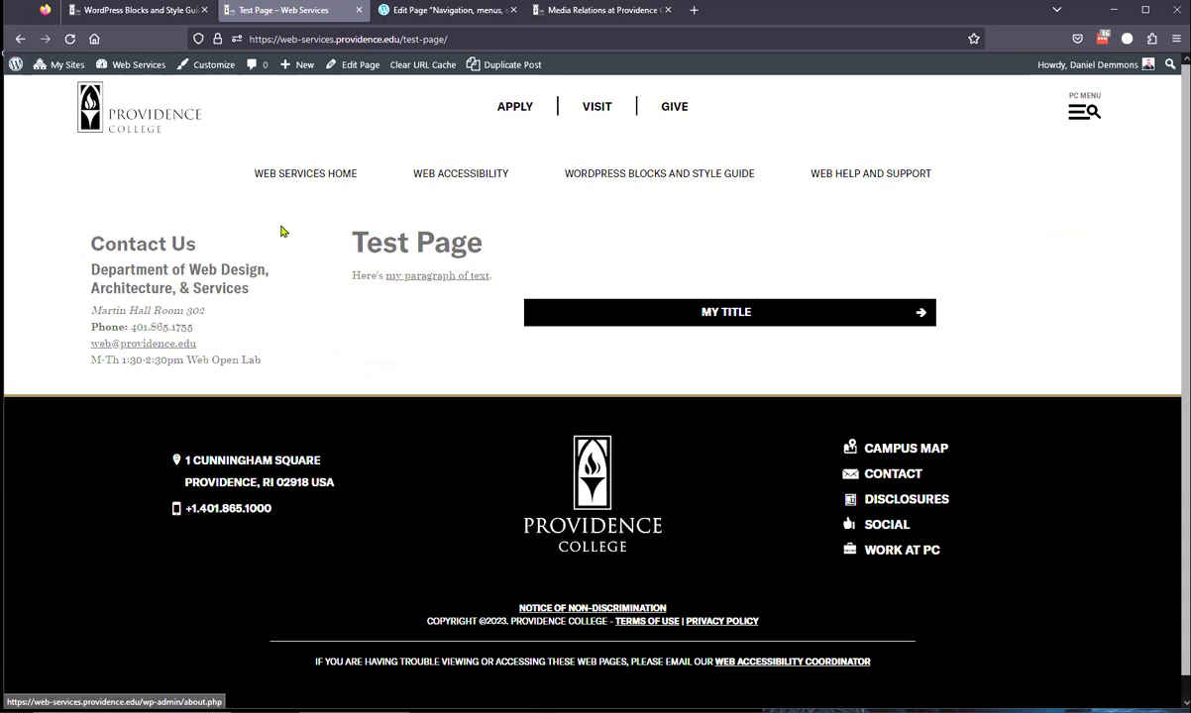
click(21, 38)
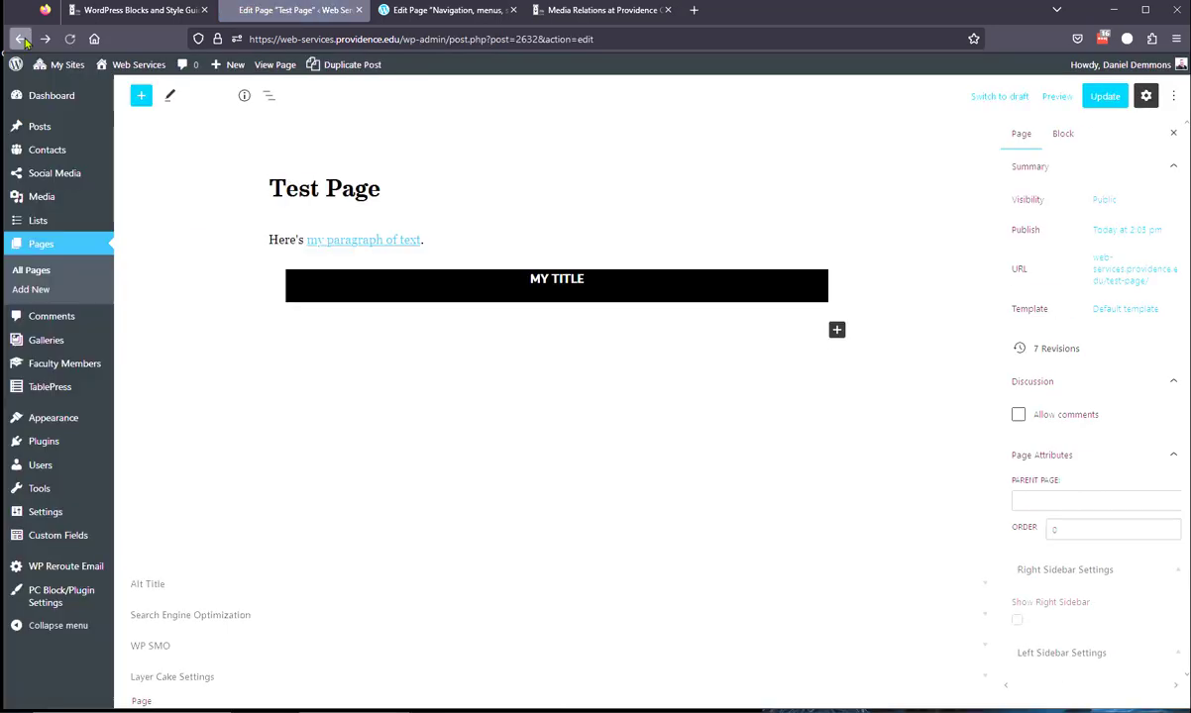
Add a Side Menu WebPart to the left sidebar and move it above the Contact WebPart.
scroll(1044, 550, down, 10)
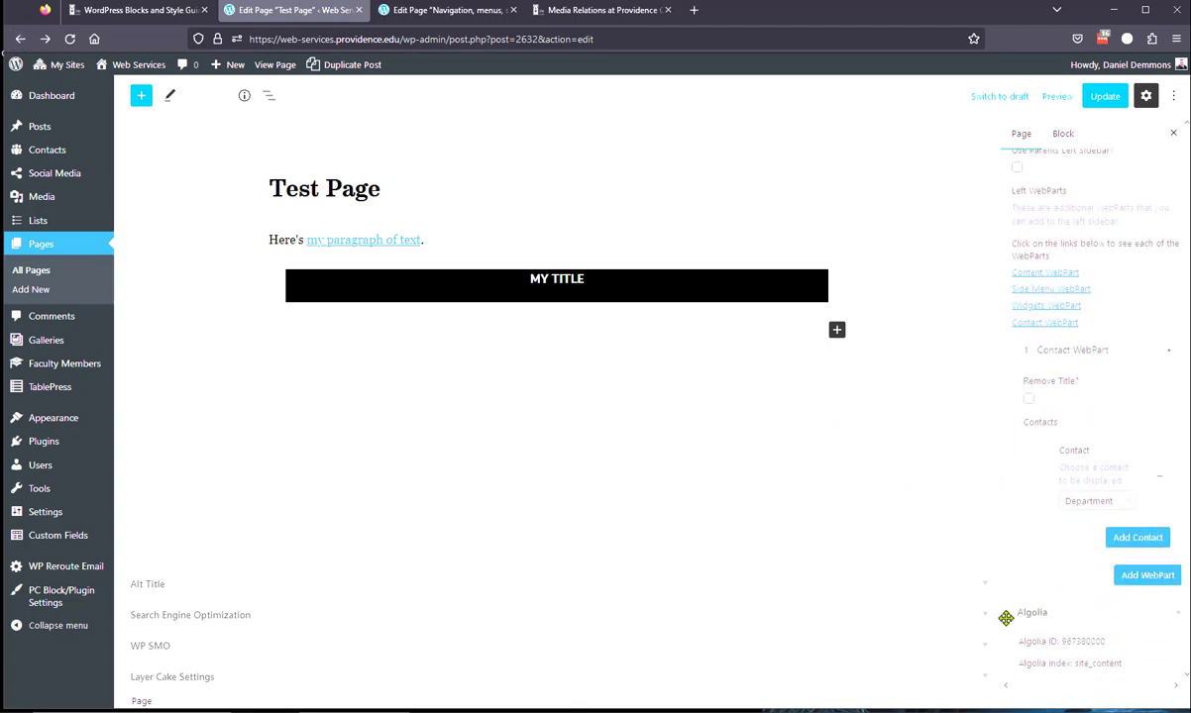
click(1144, 577)
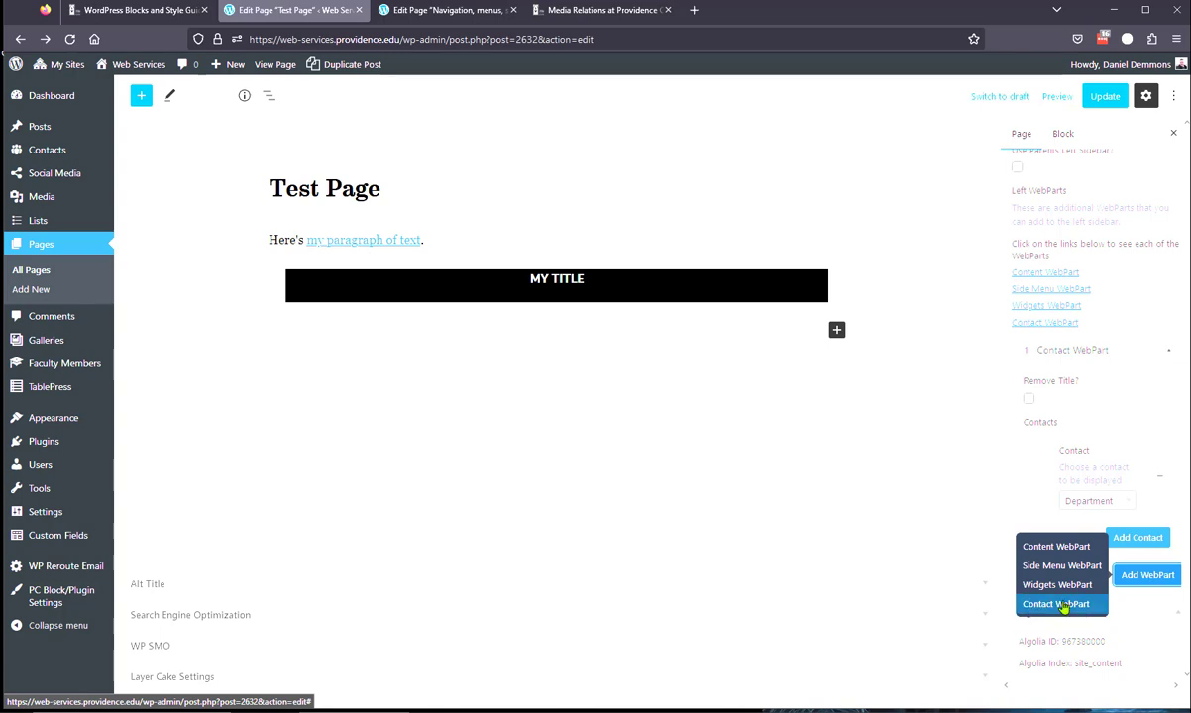
click(1058, 566)
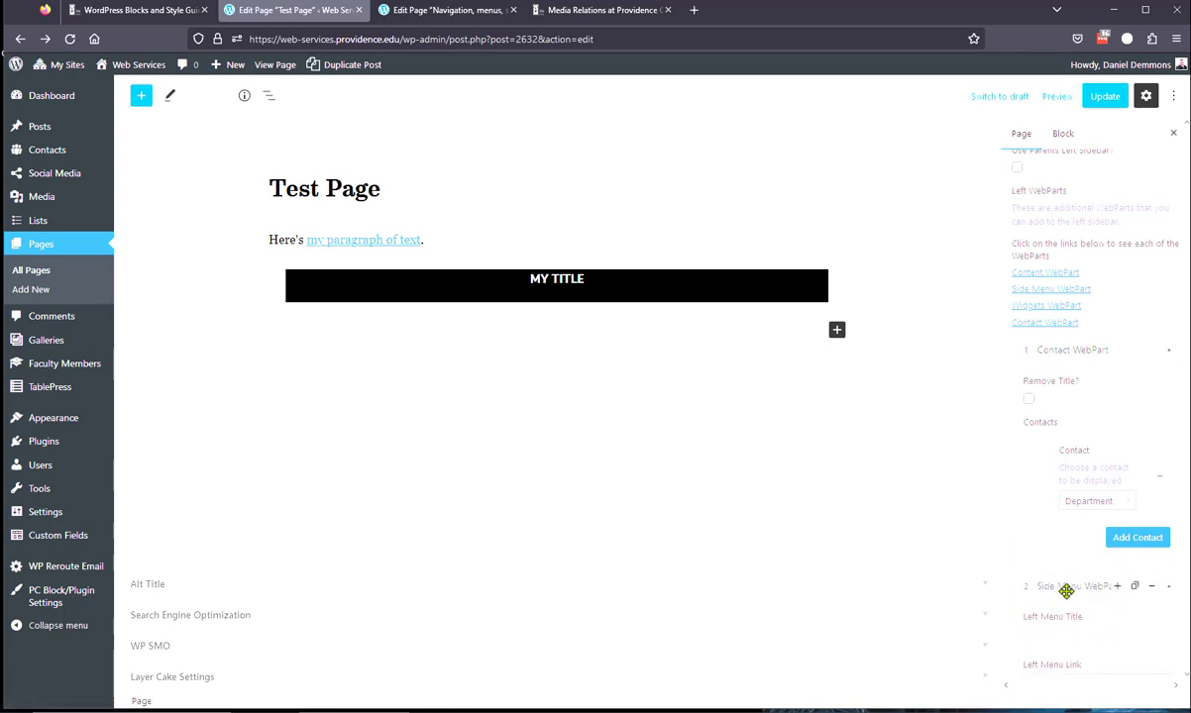
drag(1067, 591, 1065, 351)
click(1090, 400)
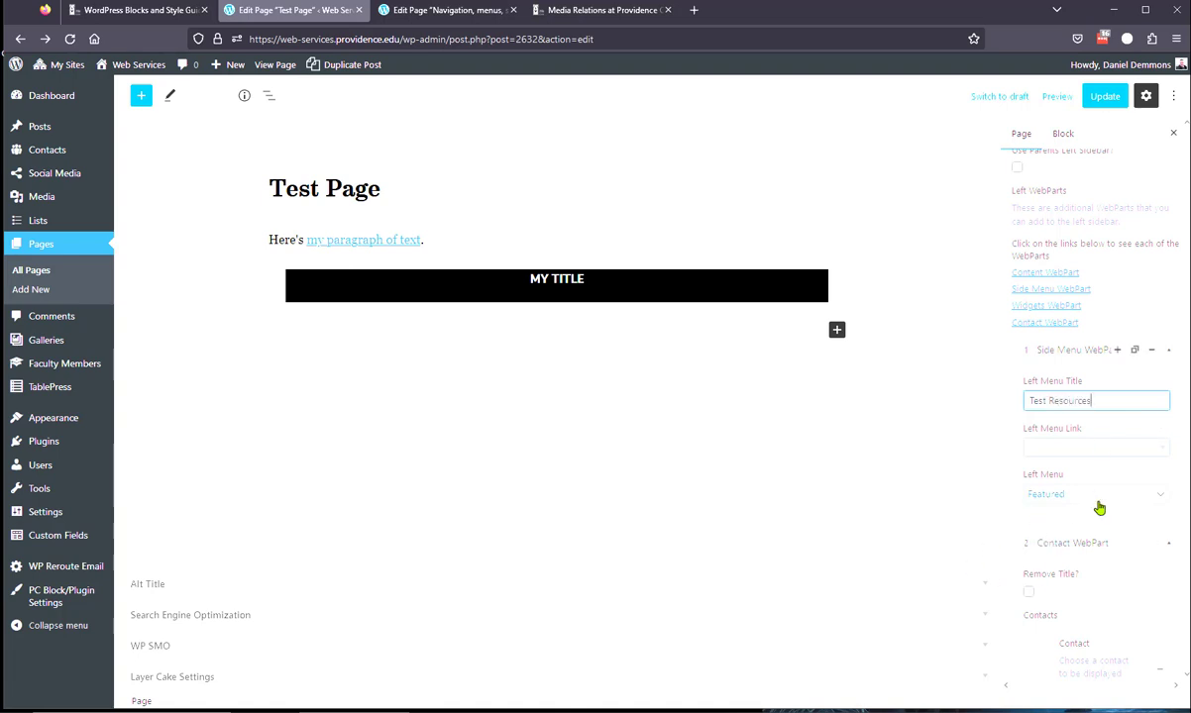
click(1144, 452)
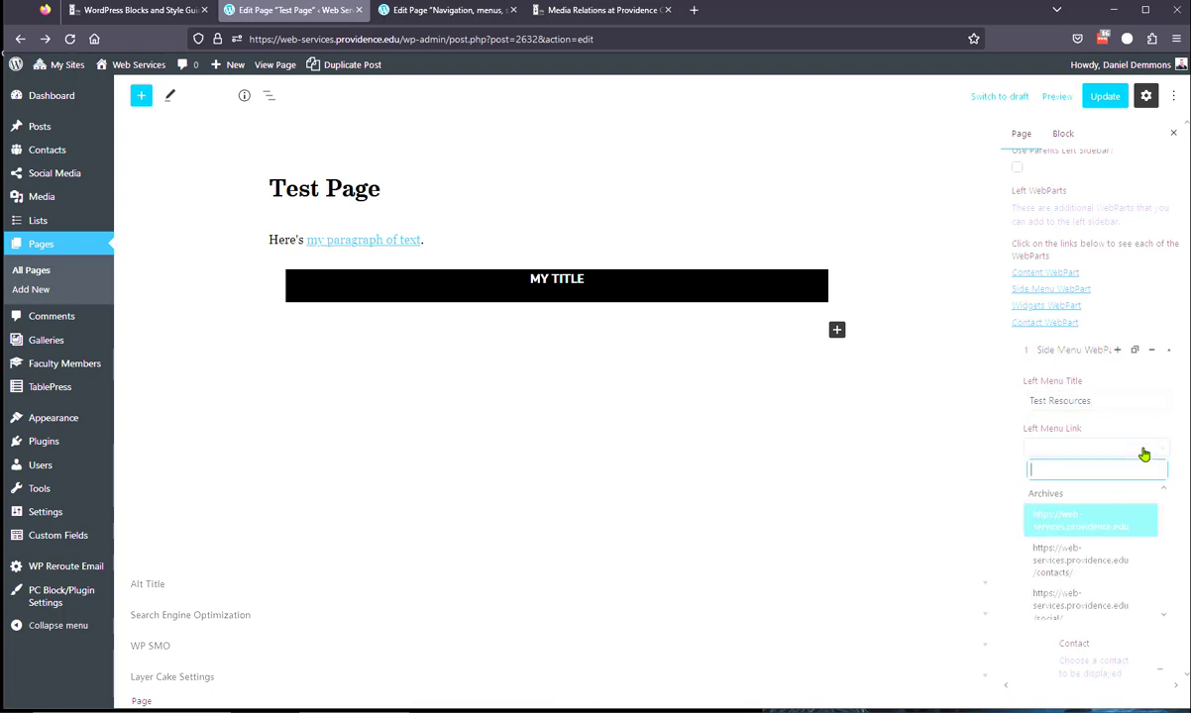
click(1063, 530)
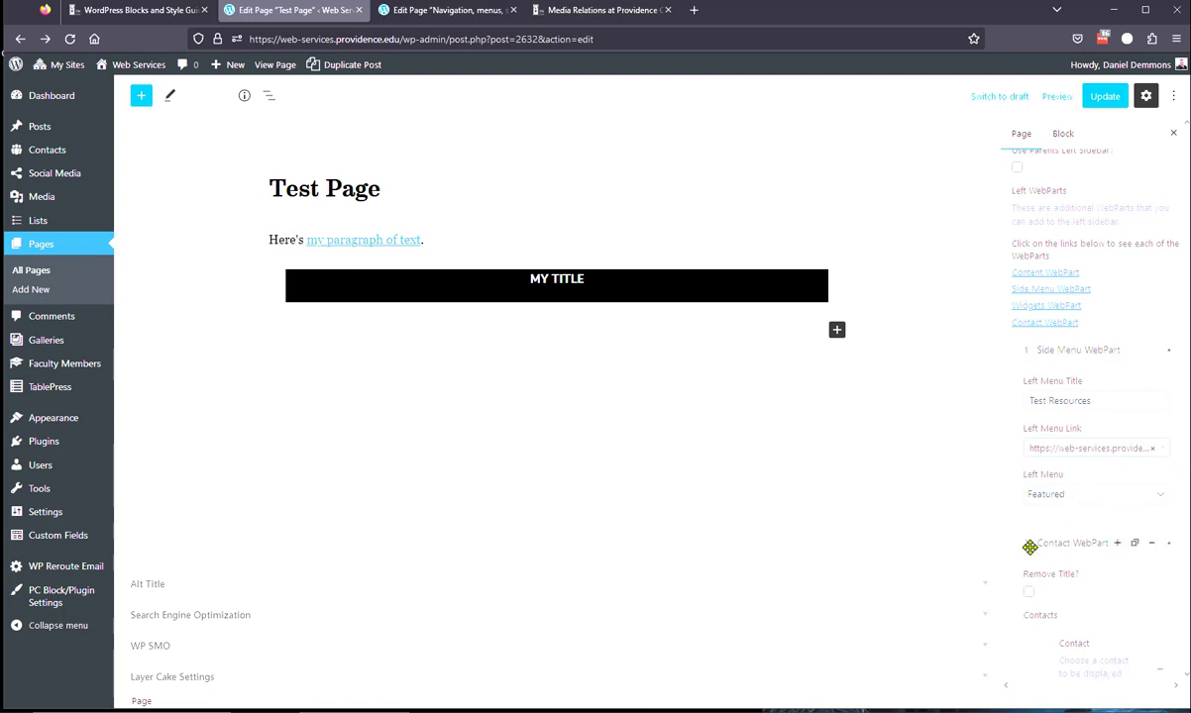
click(1097, 504)
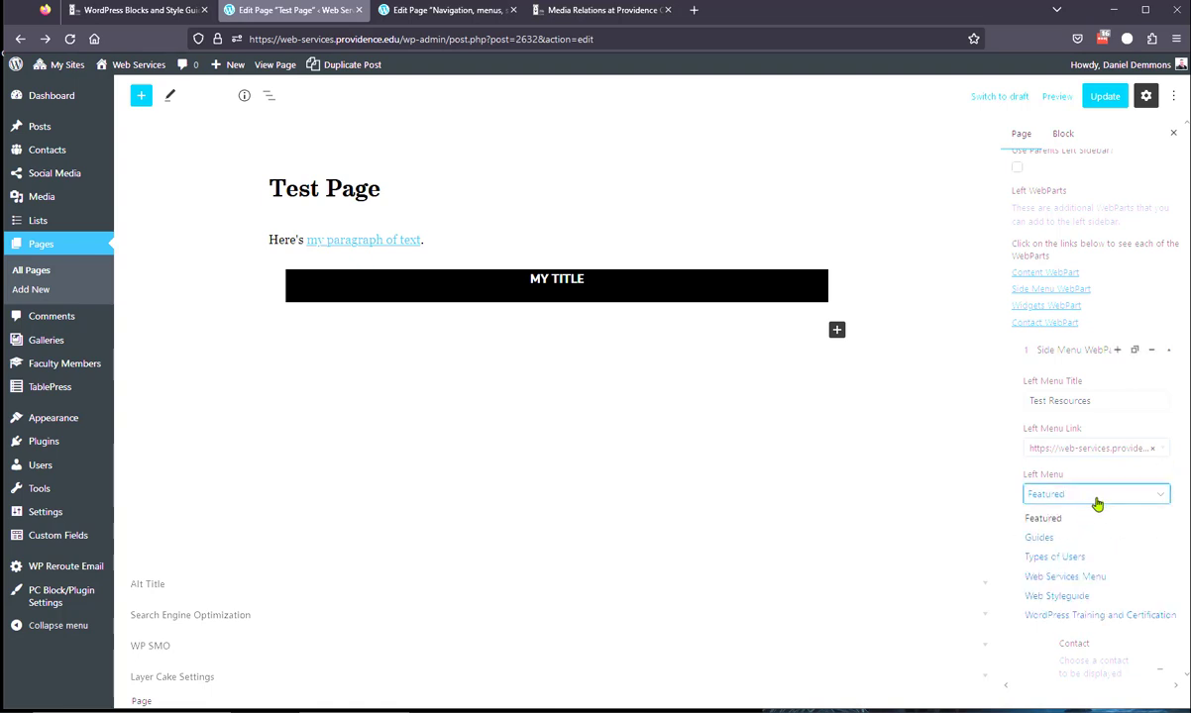
click(1054, 556)
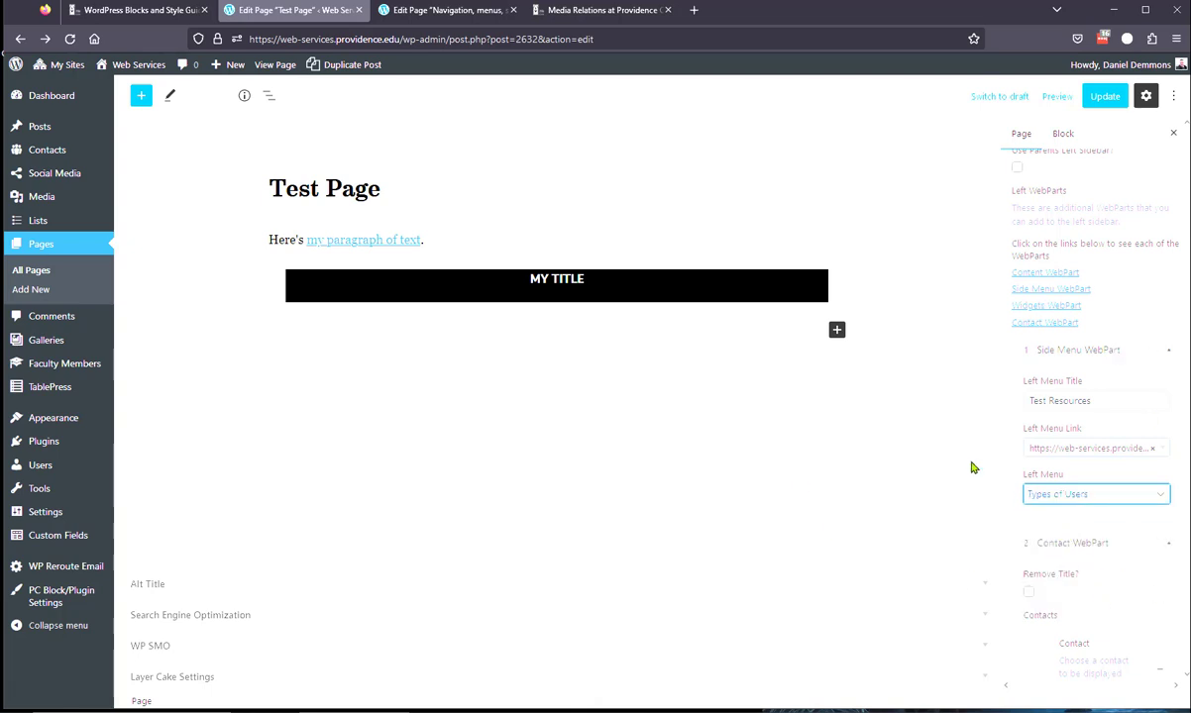
Update the page and examine the side menu and contact section in the published page's left sidebar.
click(1105, 96)
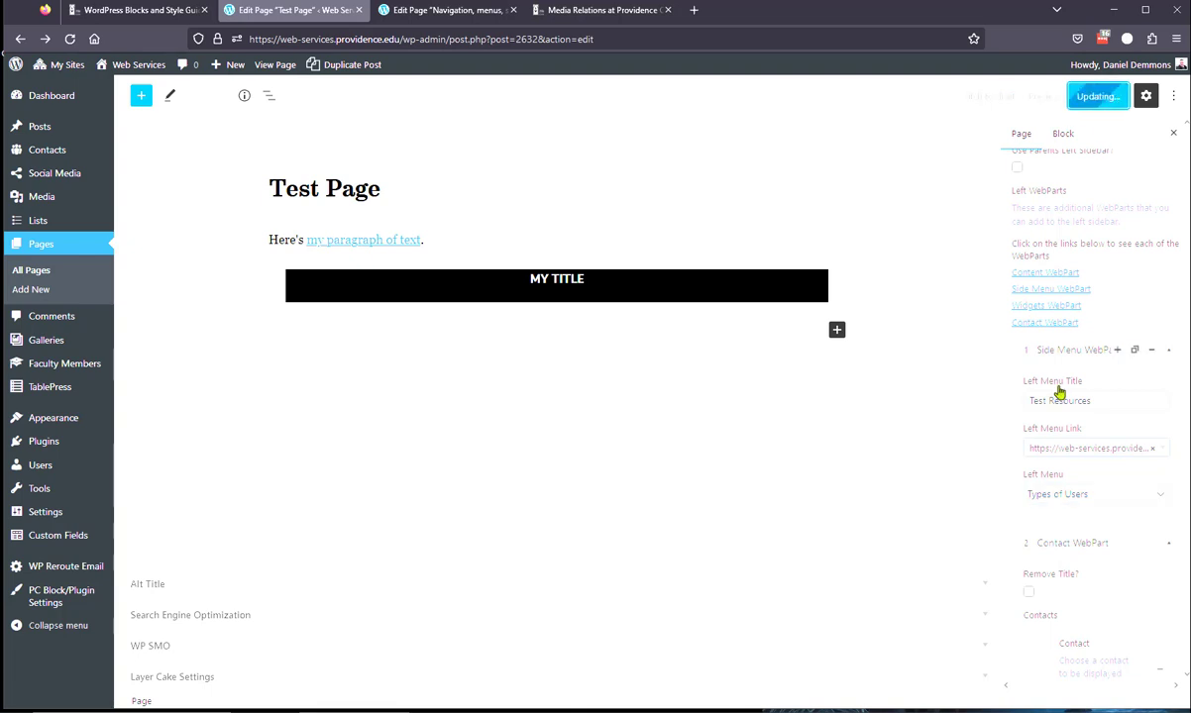
click(254, 665)
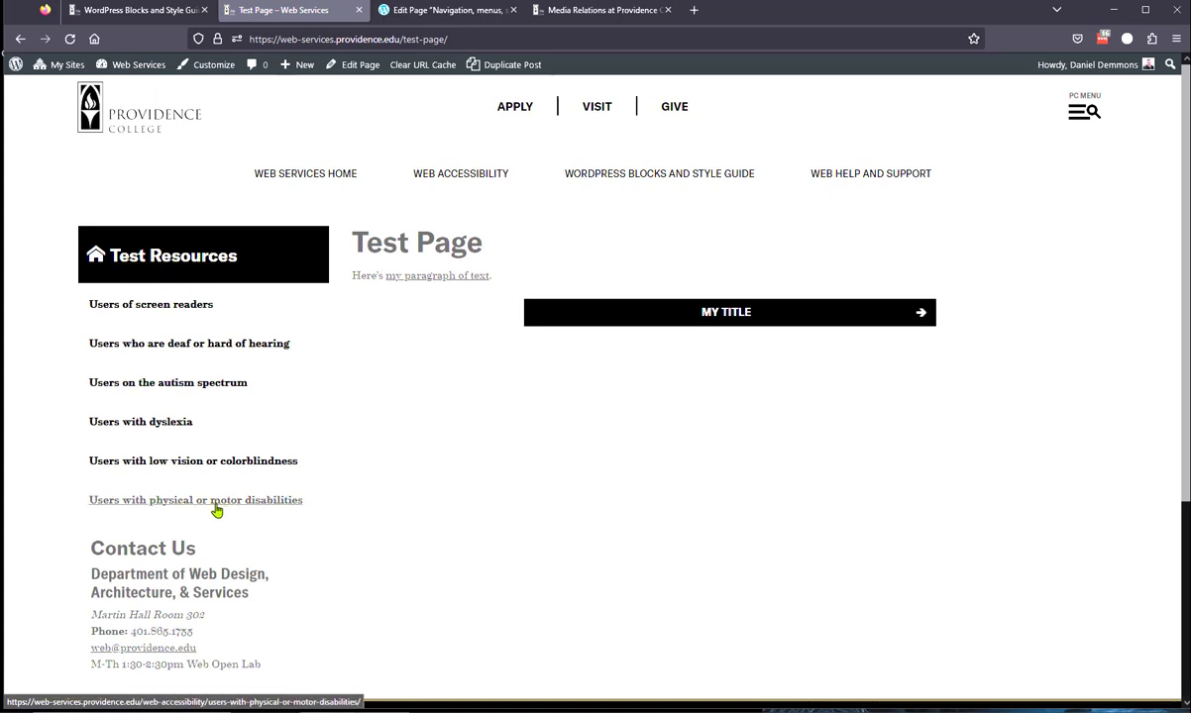
scroll(217, 510, down, 2)
scroll(155, 478, up, 2)
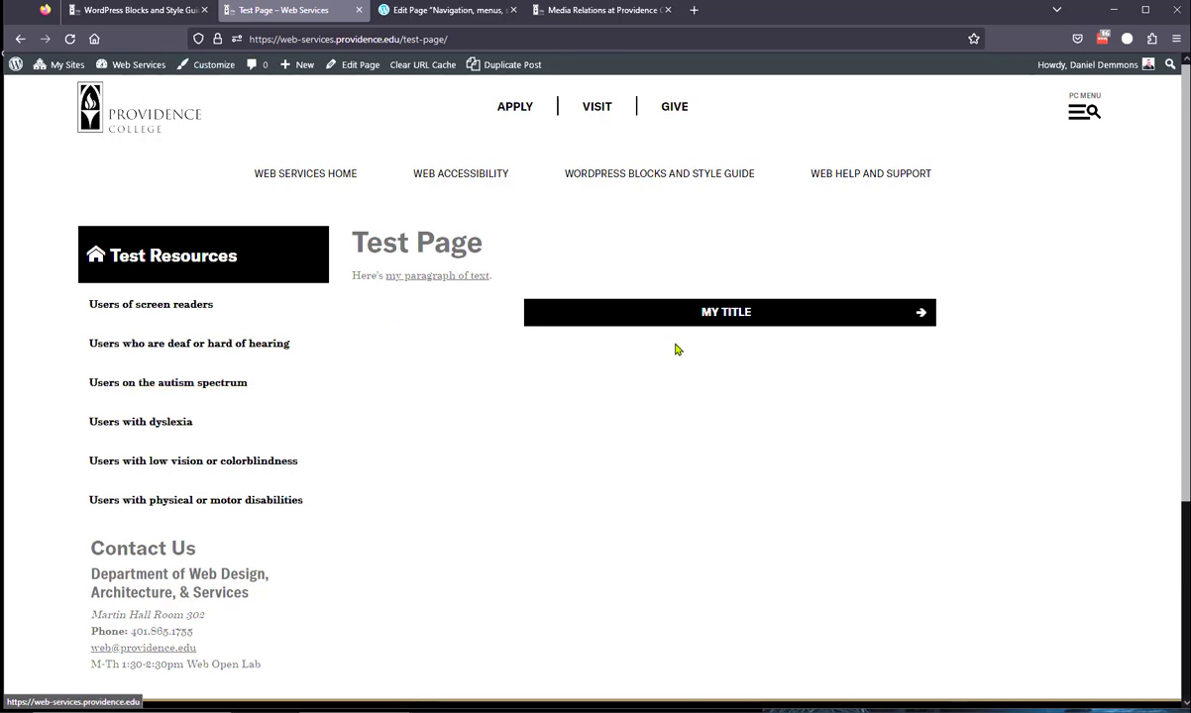
Open the Web Services site's menu management page and create a new menu named Test Resources.
mouse_move(136, 65)
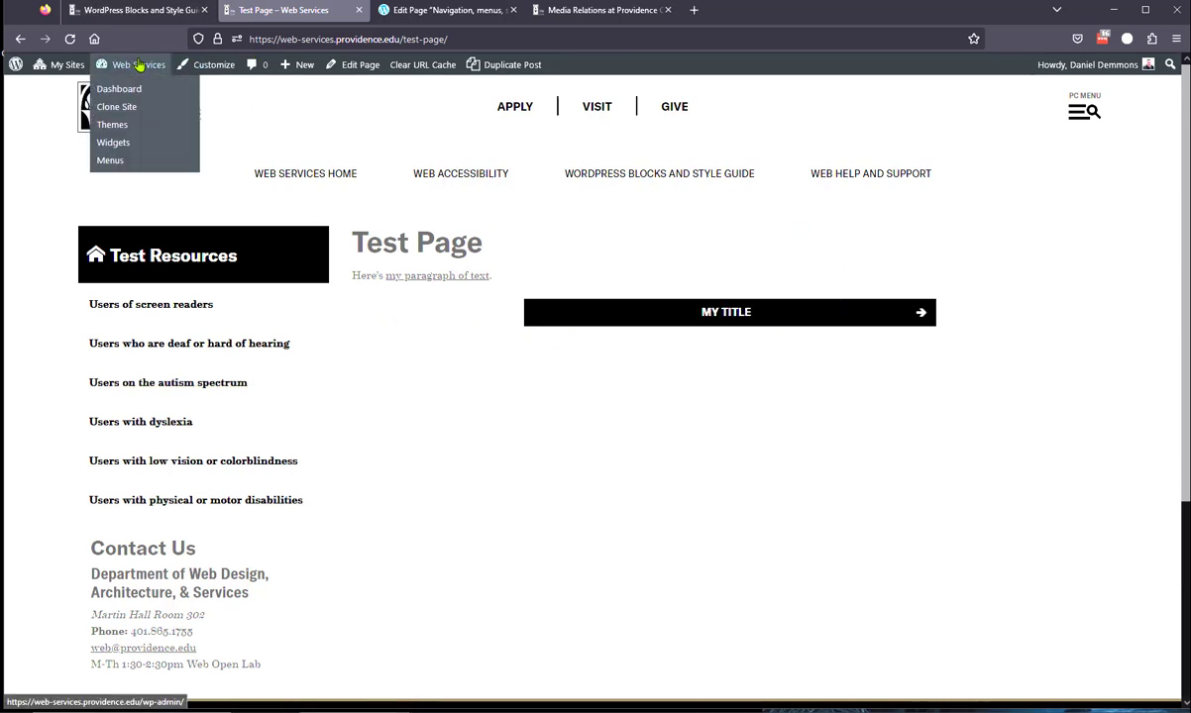
click(109, 161)
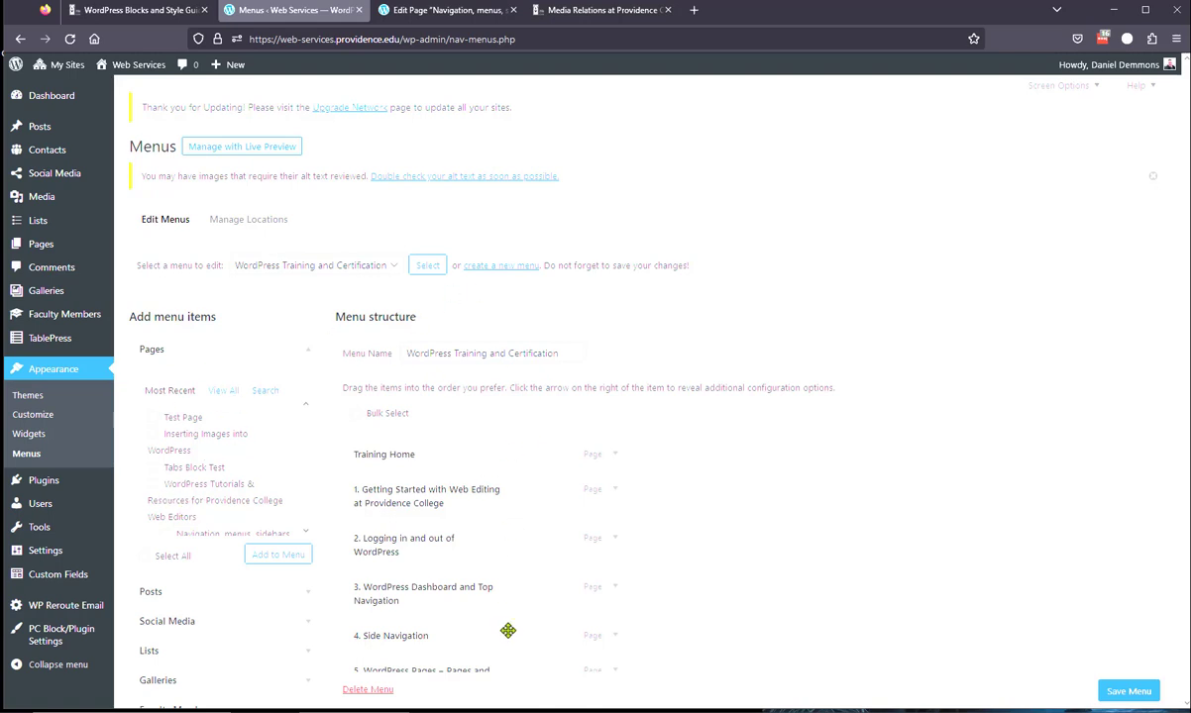
click(489, 270)
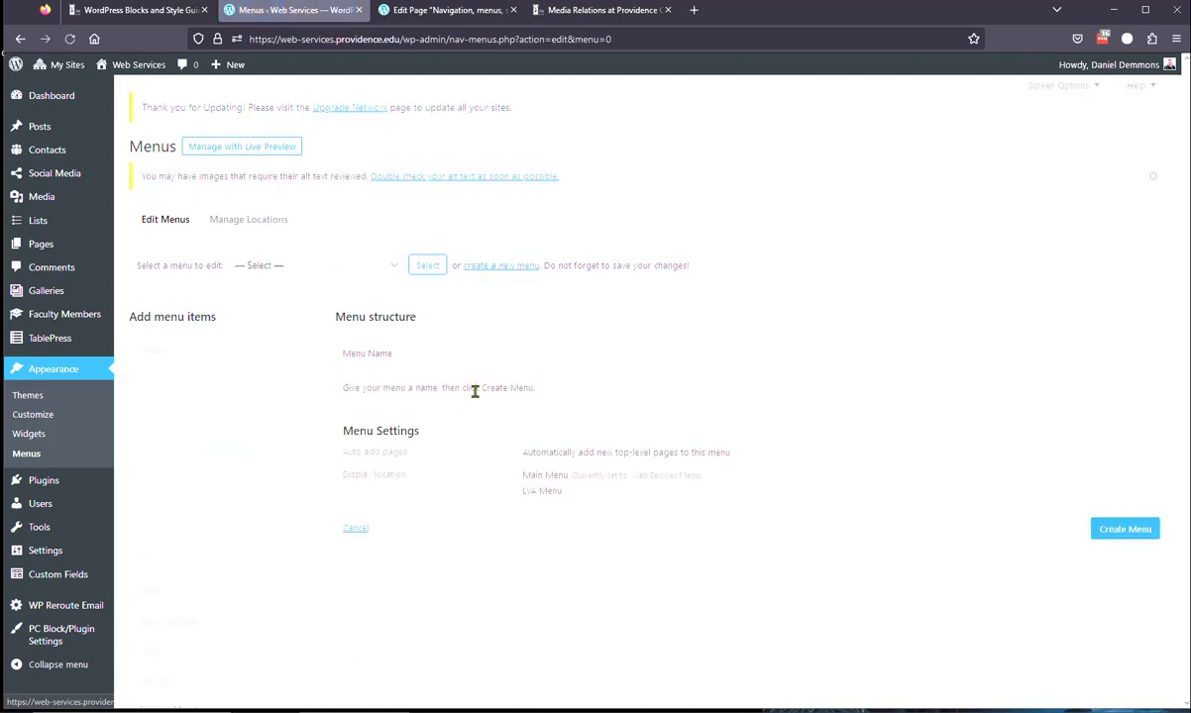
click(482, 353)
text(Test Resources)
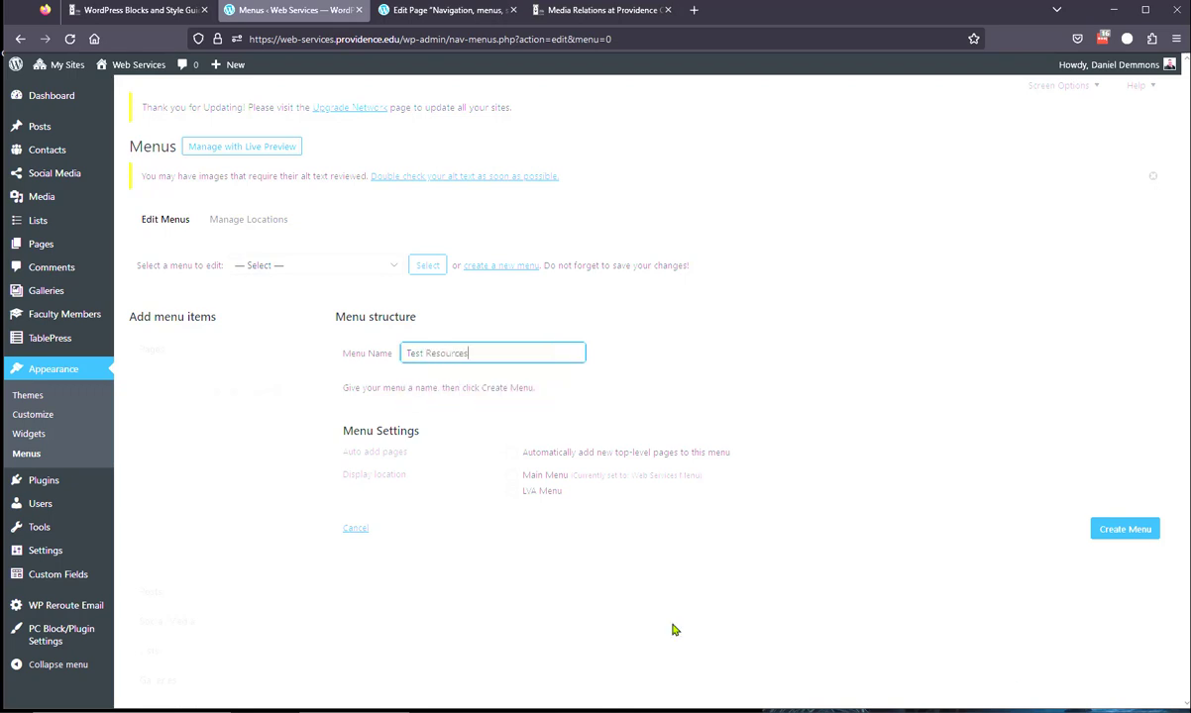
click(1117, 531)
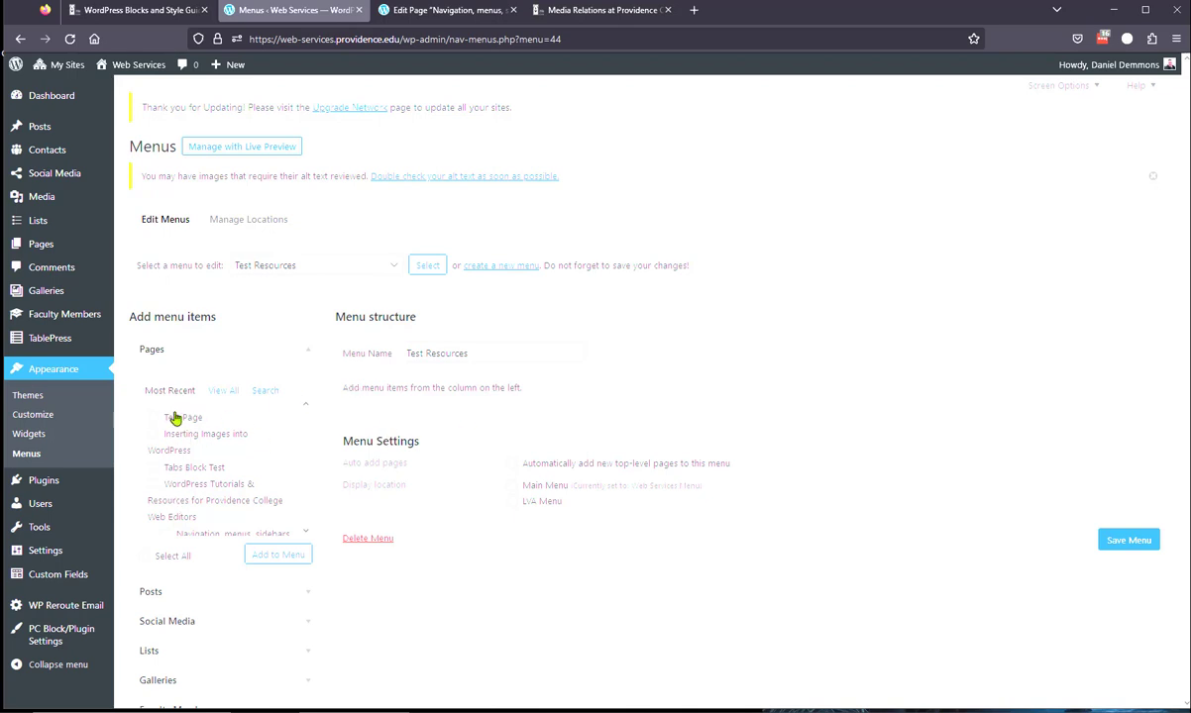
Add the pages Web Accessibility, Advanced Blocks – Featured Image Rollover, Information security, Microsoft Office documents and copyright, and Media/Feed Examples with Embed Blocks to the menu.
mouse_move(305, 427)
mouse_down()
mouse_move(301, 510)
mouse_move(288, 417)
mouse_up()
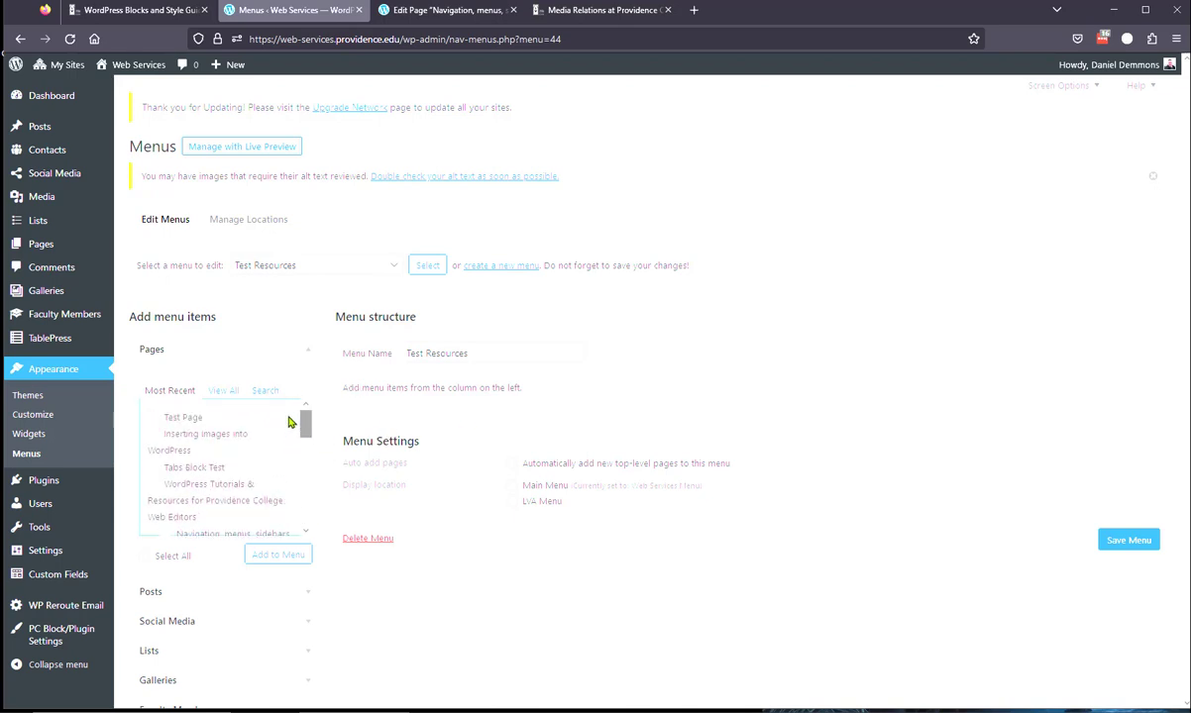
click(216, 393)
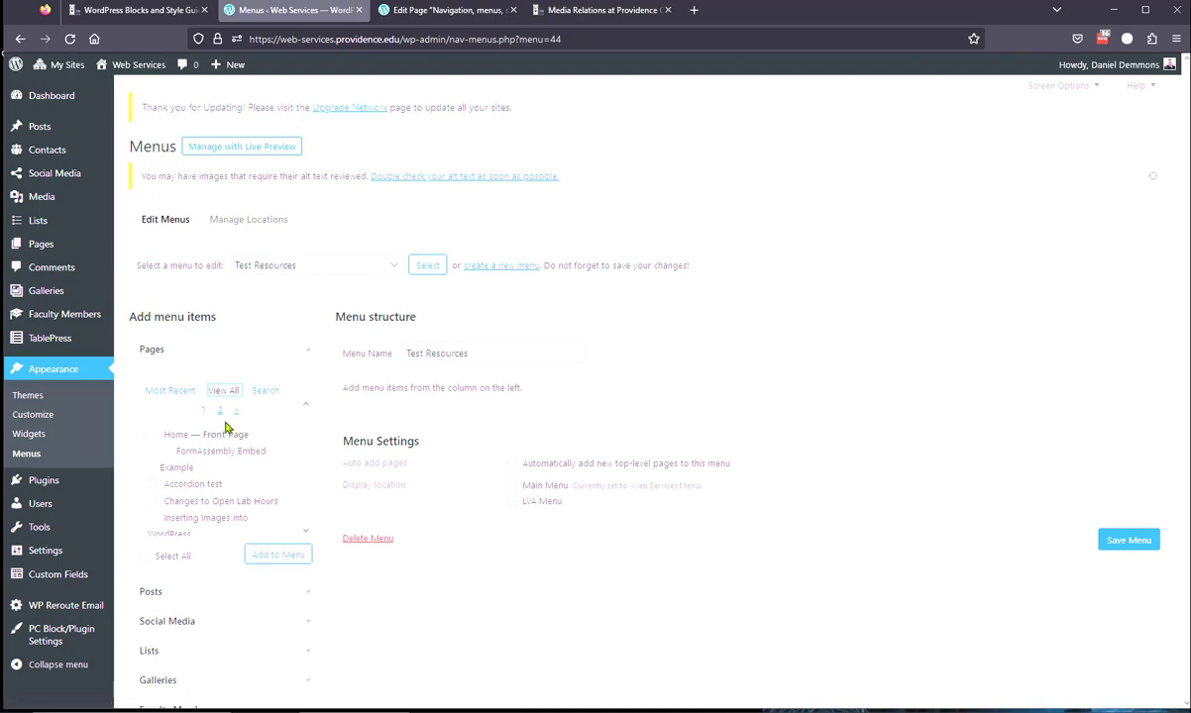
scroll(307, 426, down, 6)
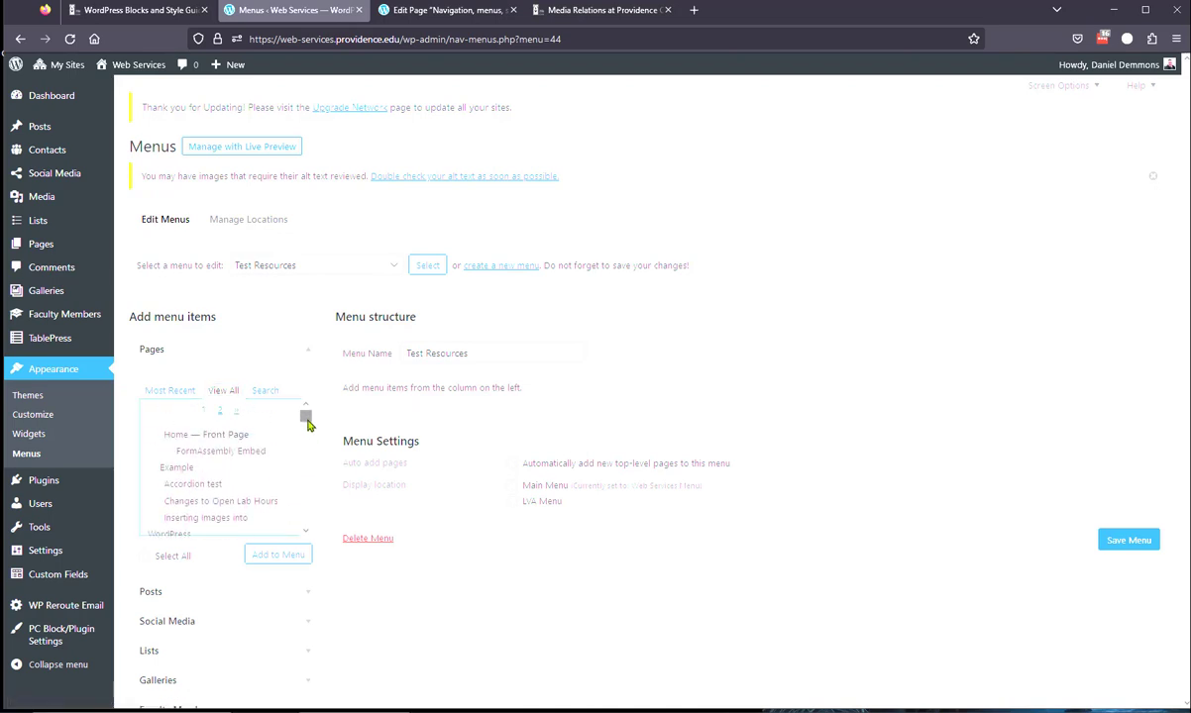
click(153, 432)
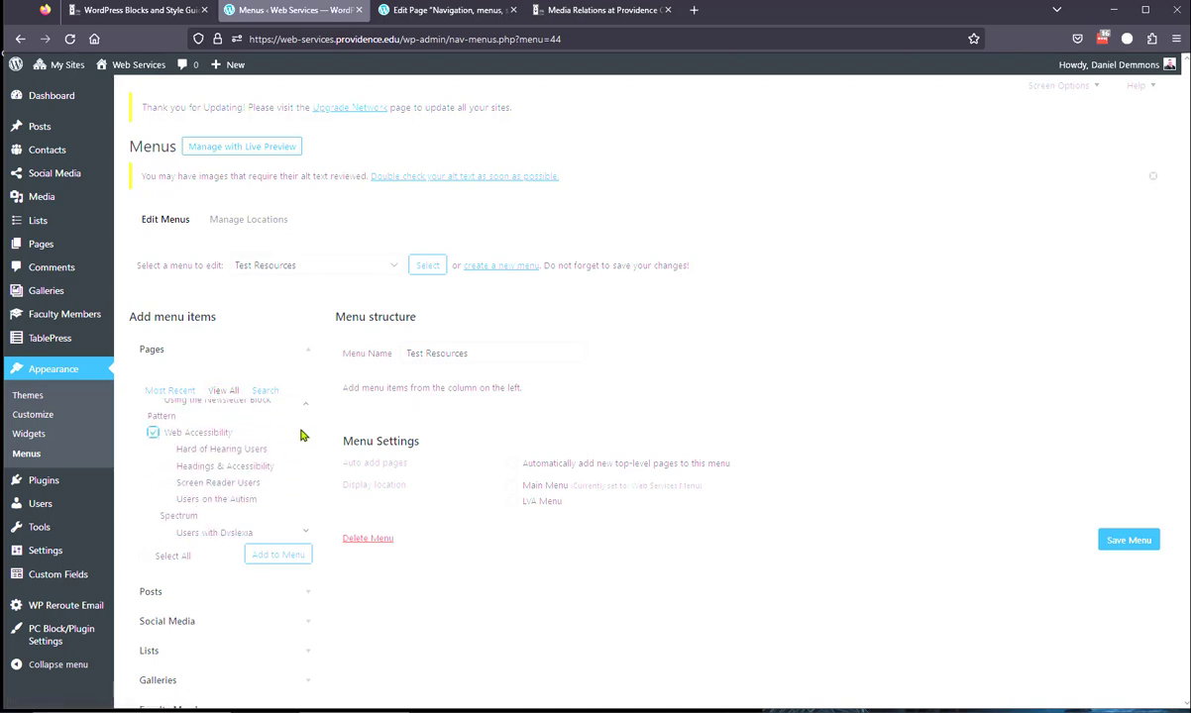
drag(304, 435, 306, 481)
click(173, 455)
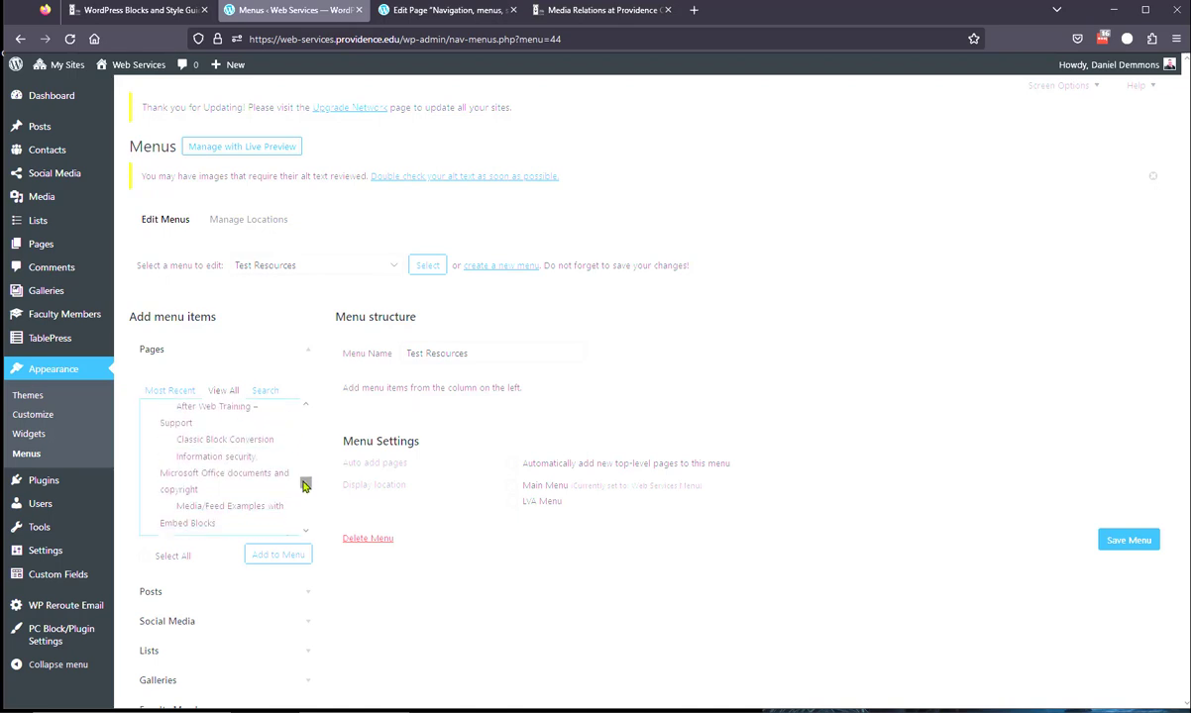
click(171, 459)
click(171, 508)
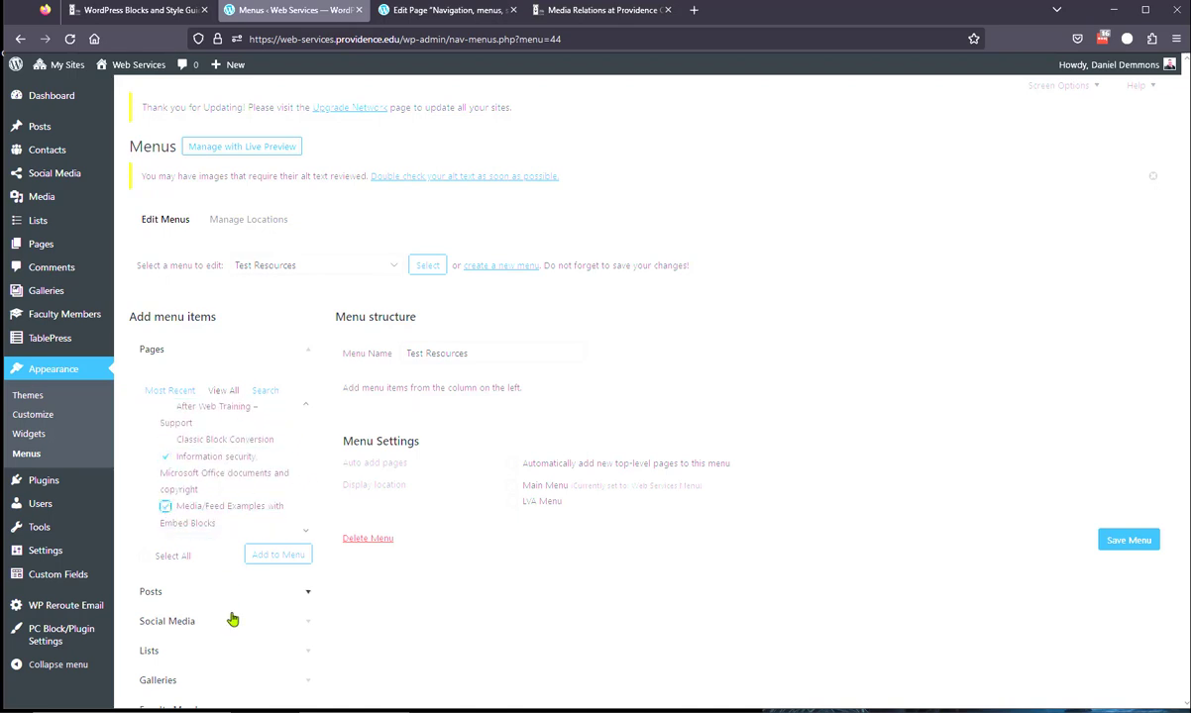
click(272, 556)
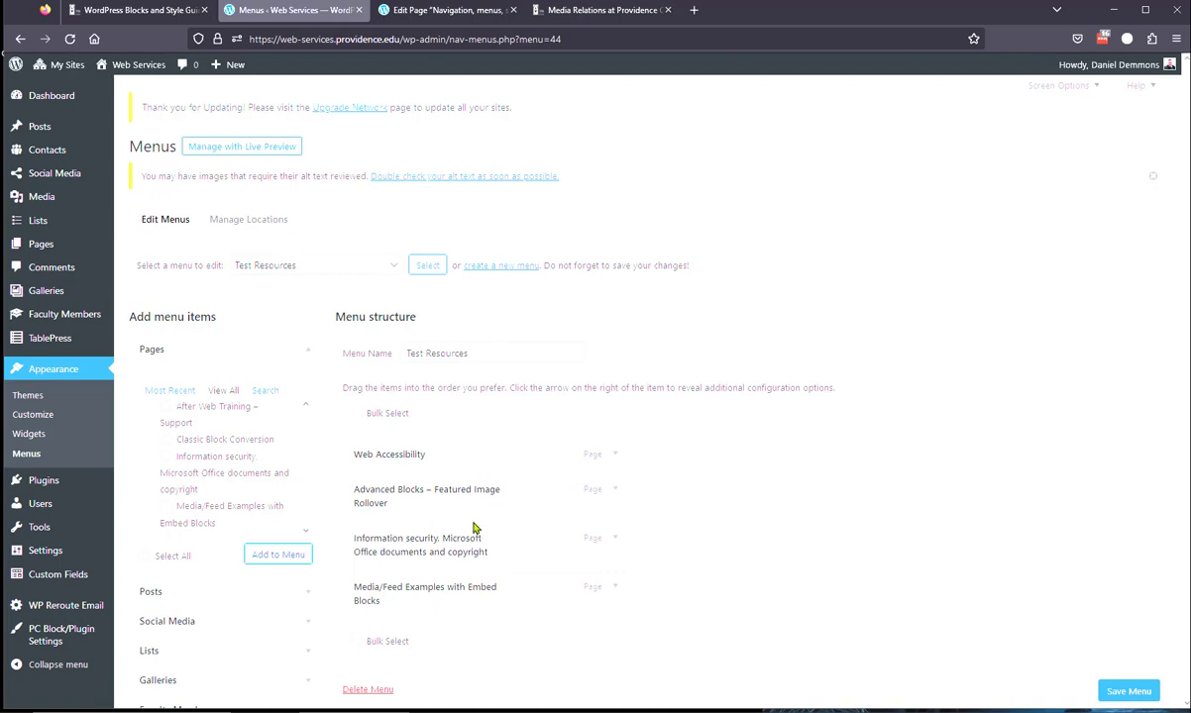
Change the Web Accessibility menu item's navigation label to Web Stuff.
click(614, 456)
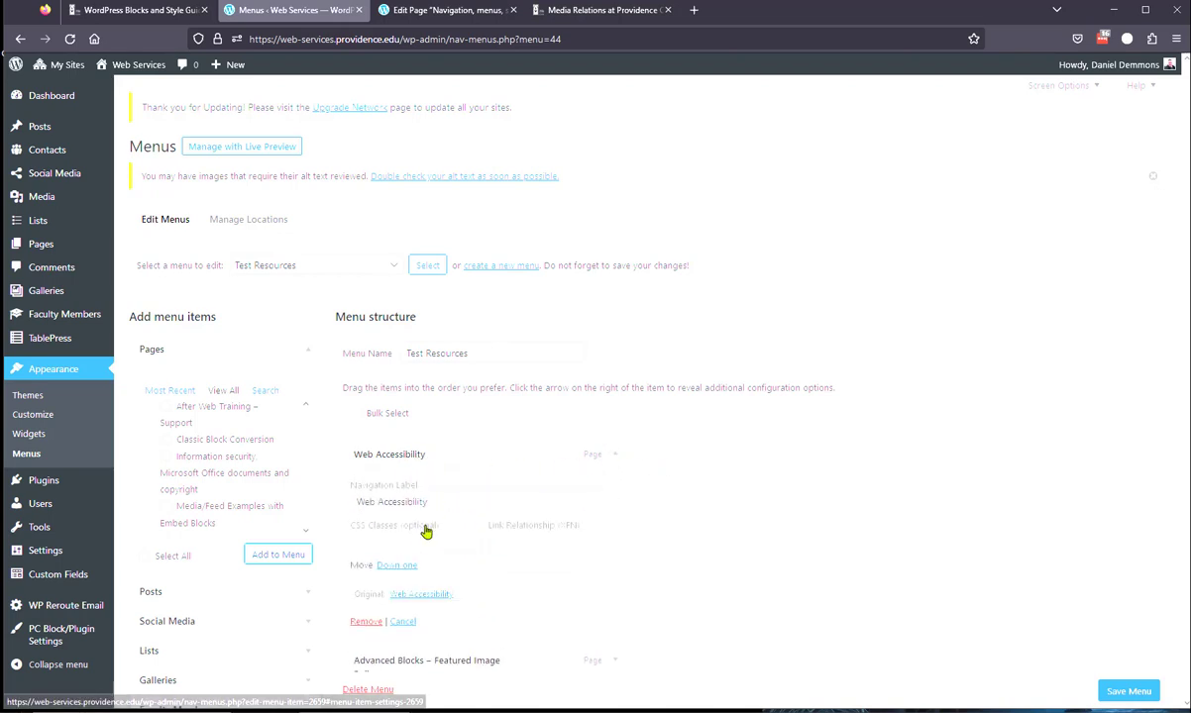
drag(426, 502, 380, 507)
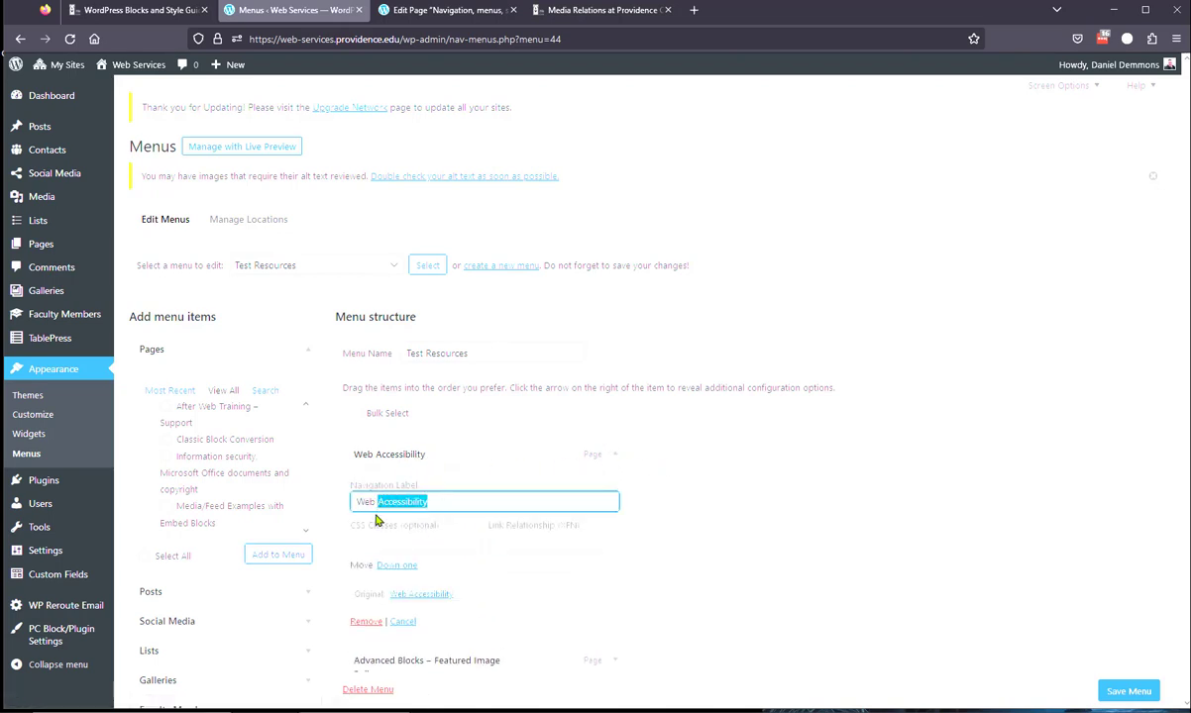
text(Stuff)
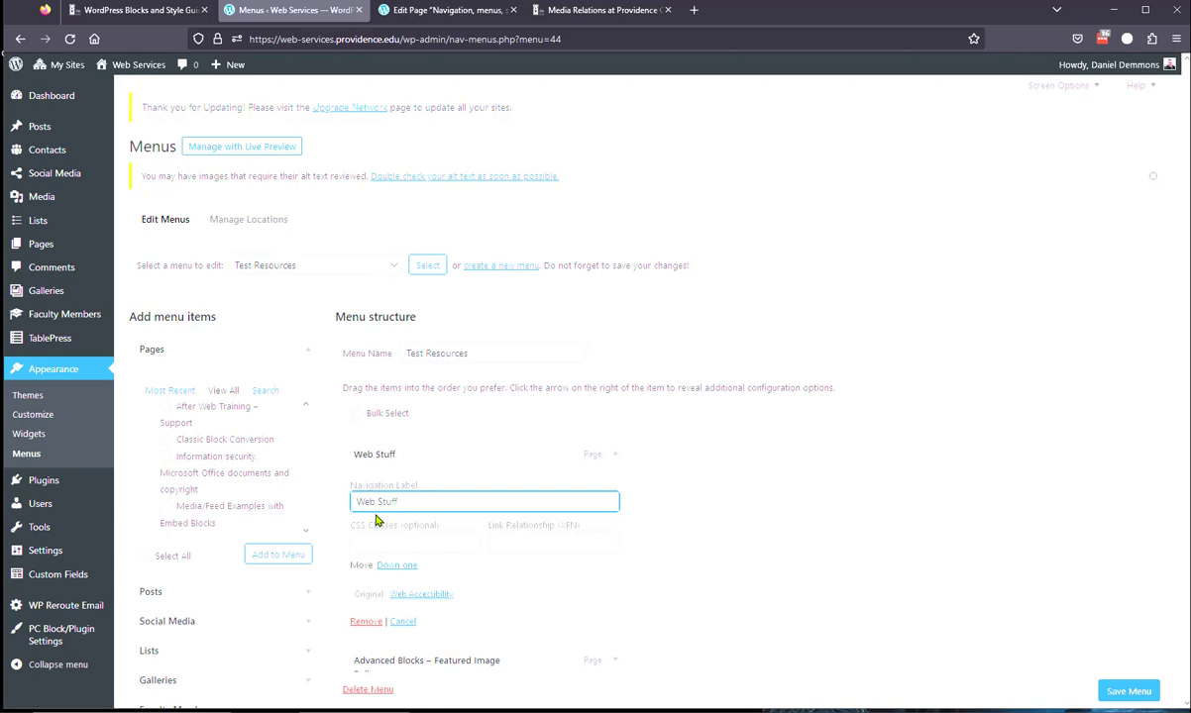
double_click(760, 552)
scroll(743, 562, down, 3)
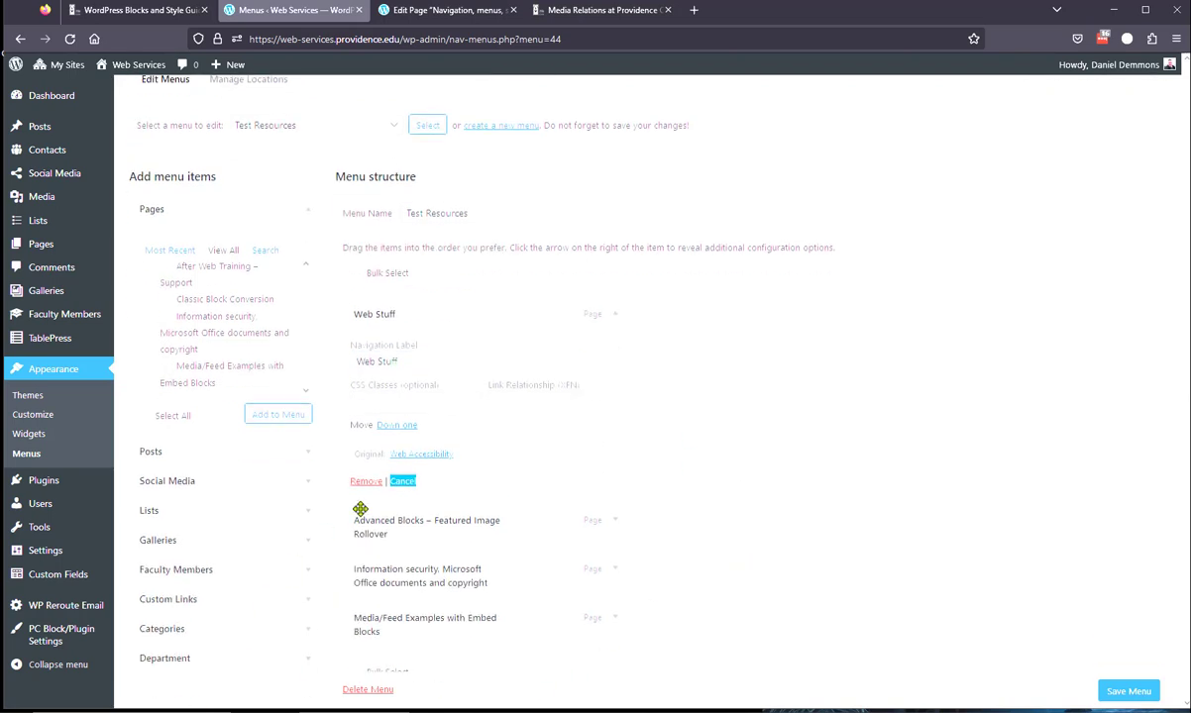
Remove the Media/Feed Examples with Embed Blocks item from the Test Resources menu.
click(614, 617)
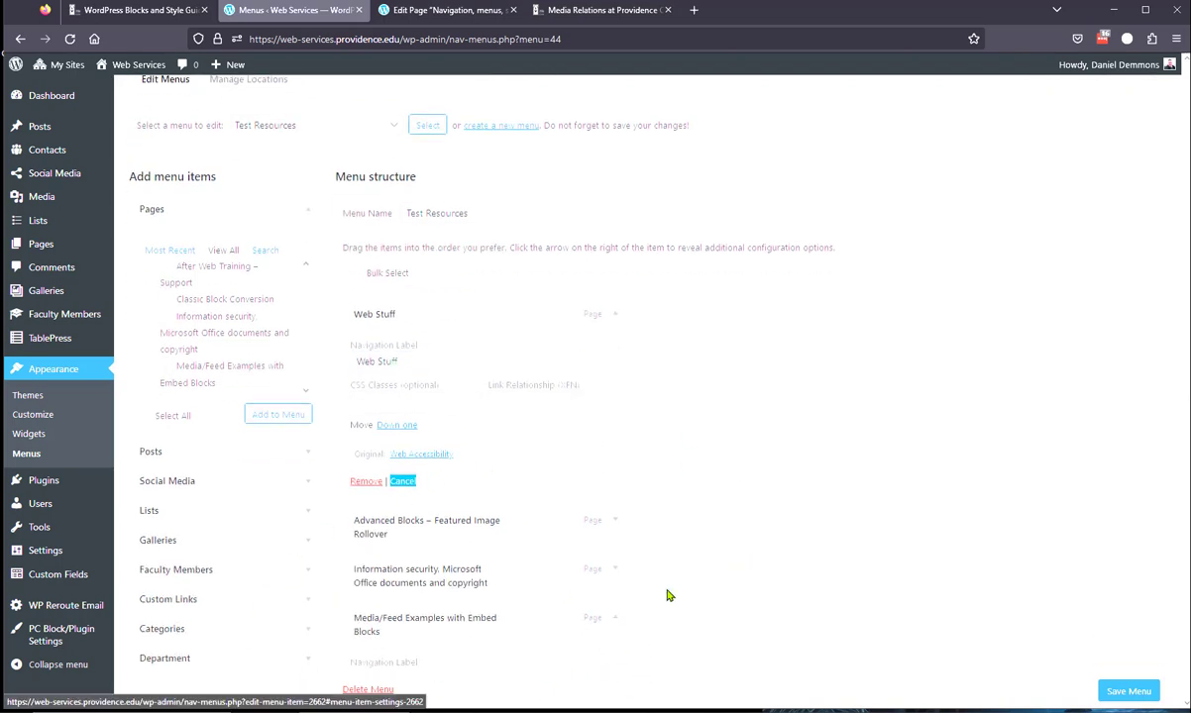
scroll(667, 596, down, 3)
scroll(666, 595, down, 1)
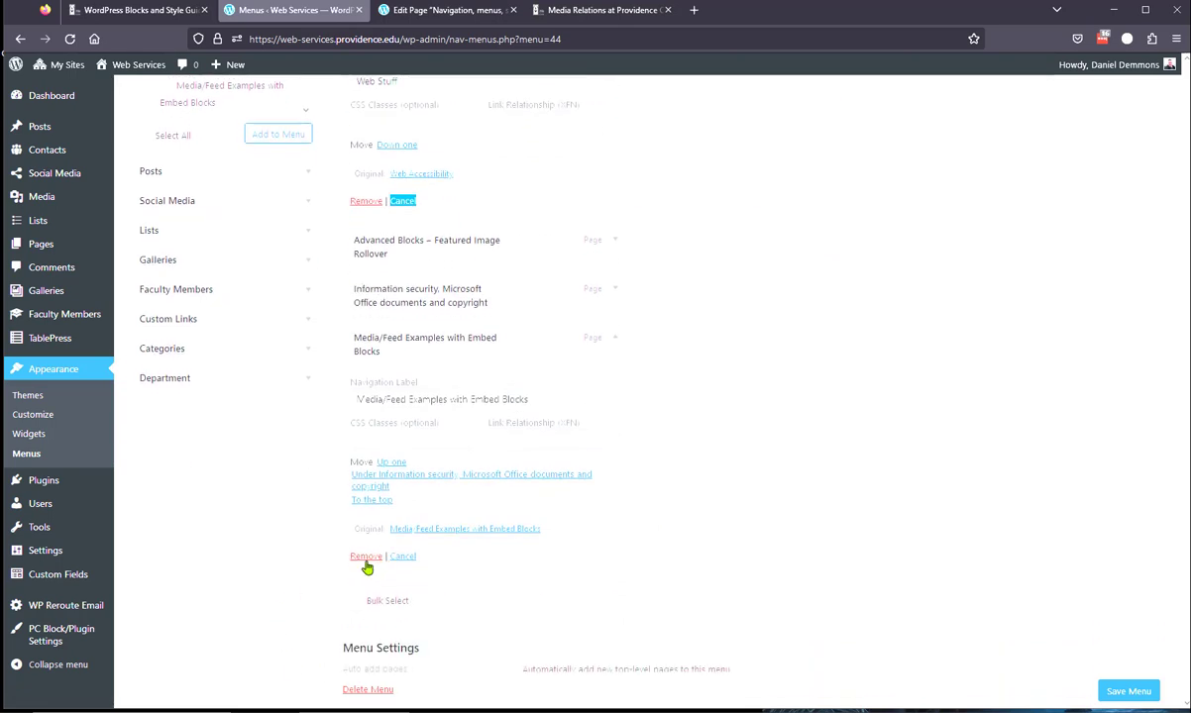
click(365, 557)
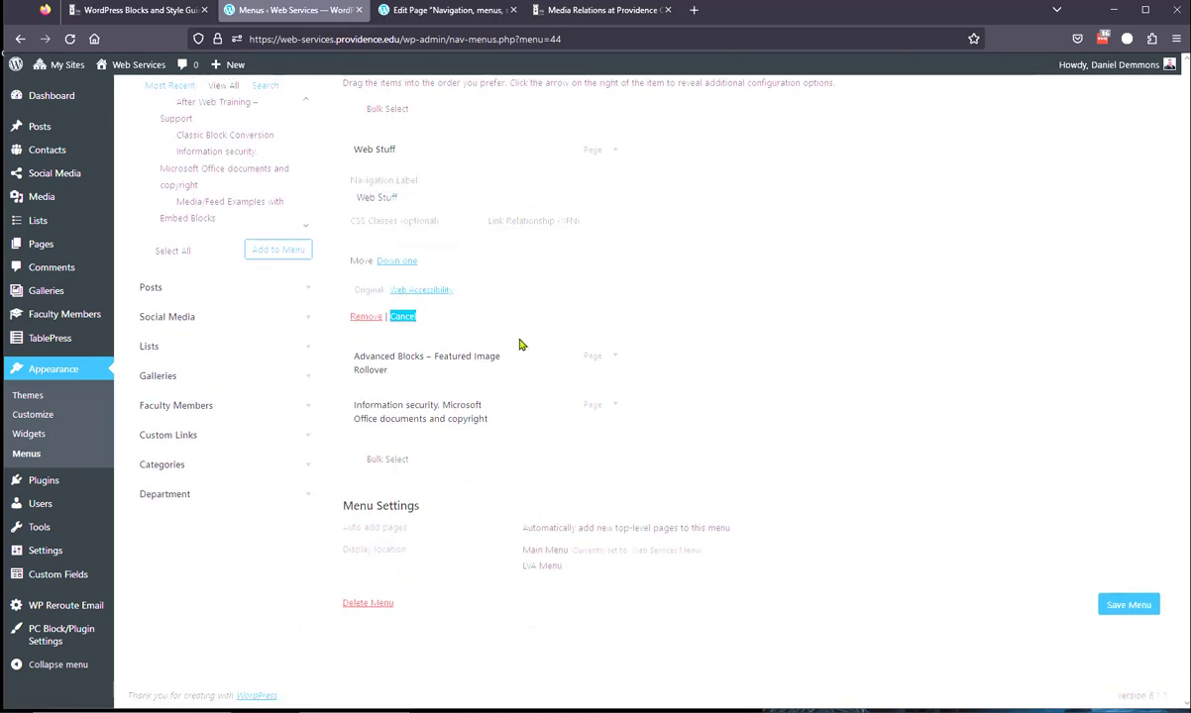
Nest the Advanced Blocks – Featured Image Rollover and Information security items as sub items under Web Stuff and save the menu.
click(614, 159)
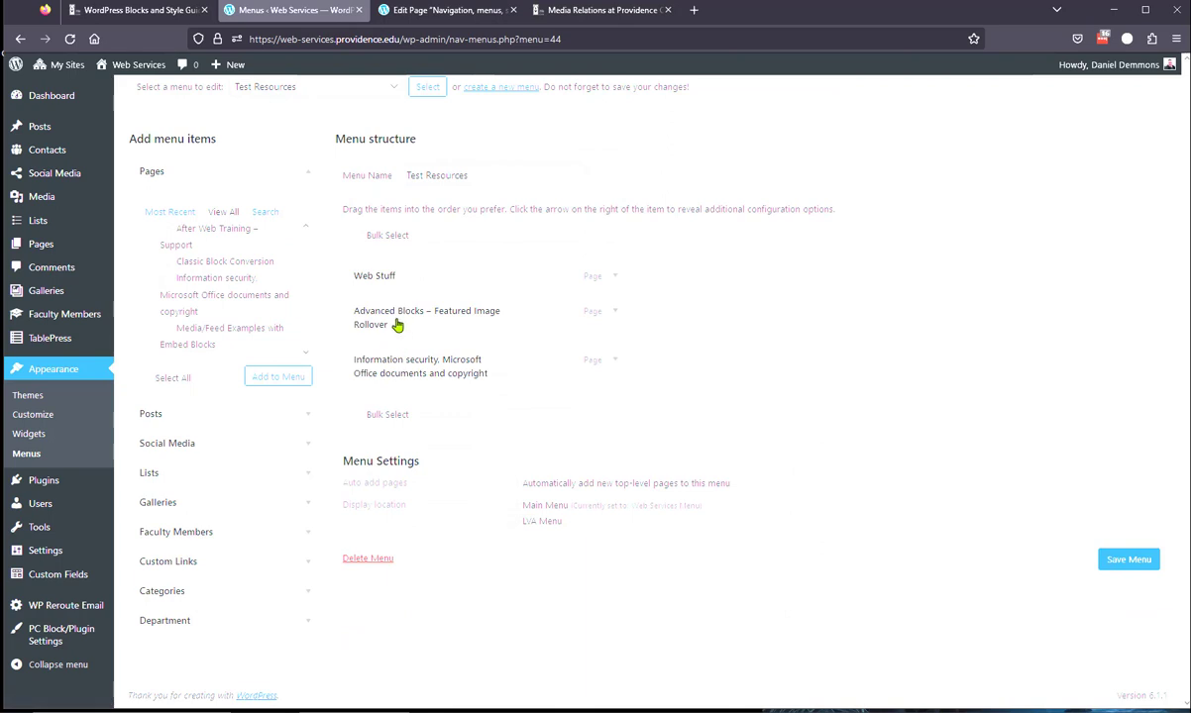
drag(370, 301, 426, 323)
drag(412, 370, 432, 378)
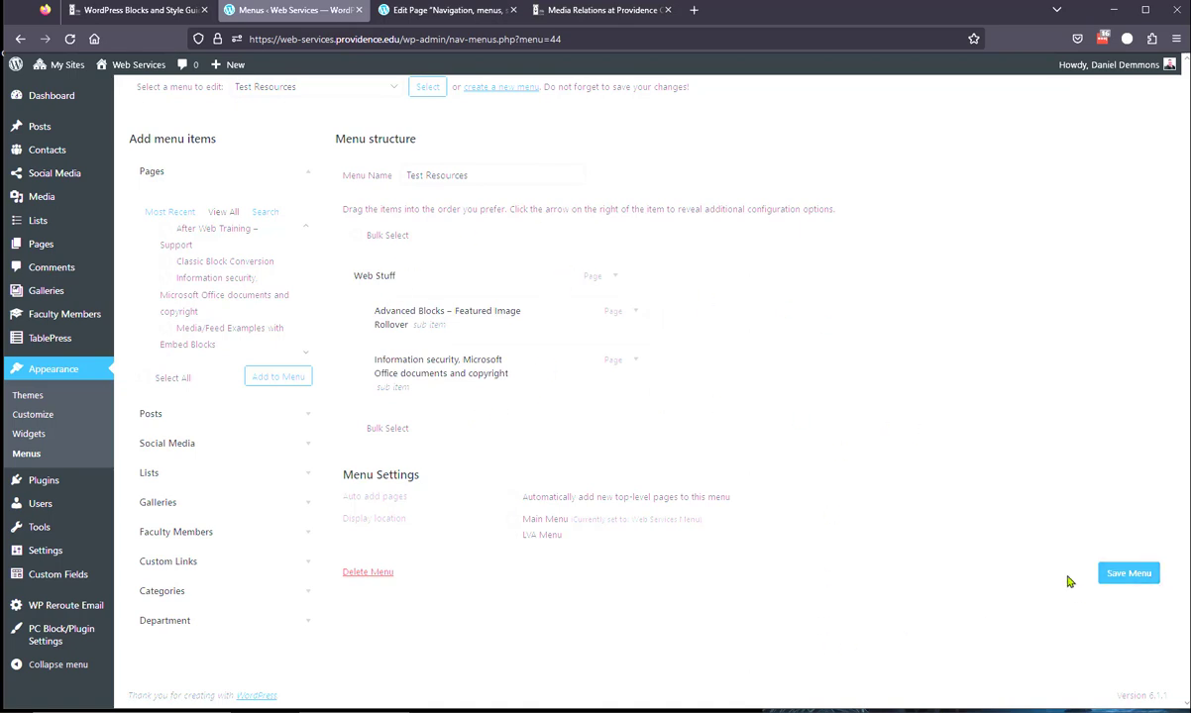
click(1125, 576)
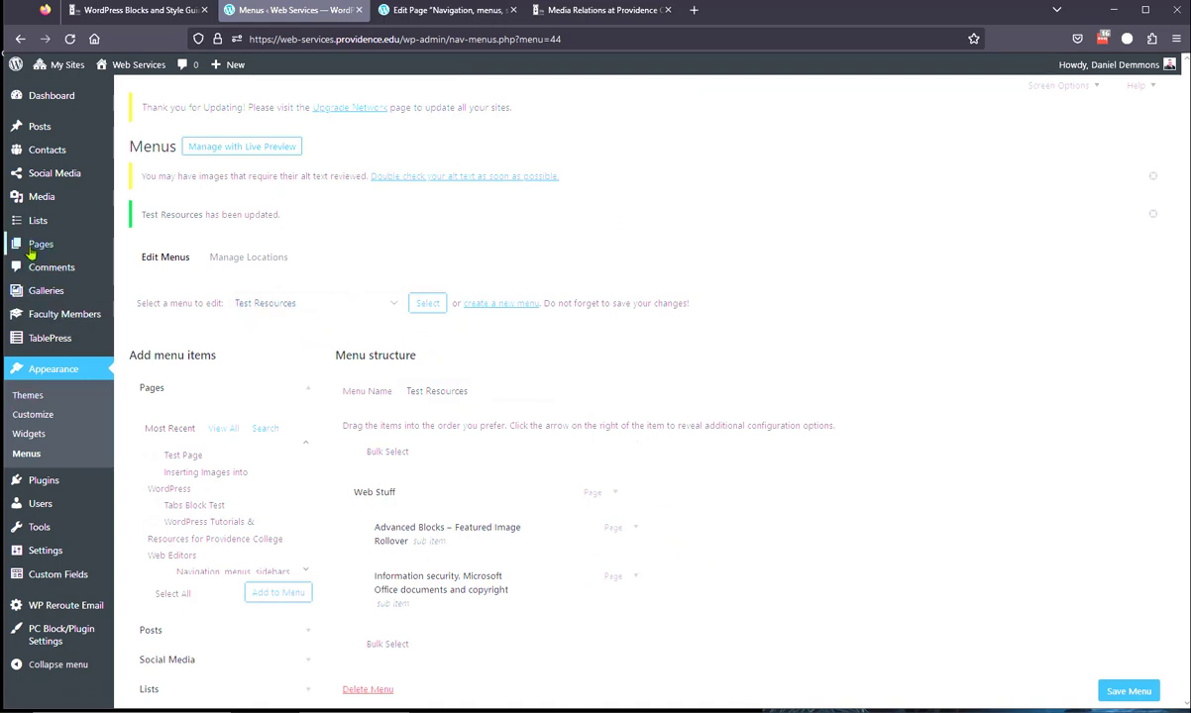
Find Test Page in the site's full list of pages and open it for editing.
mouse_move(30, 242)
click(147, 248)
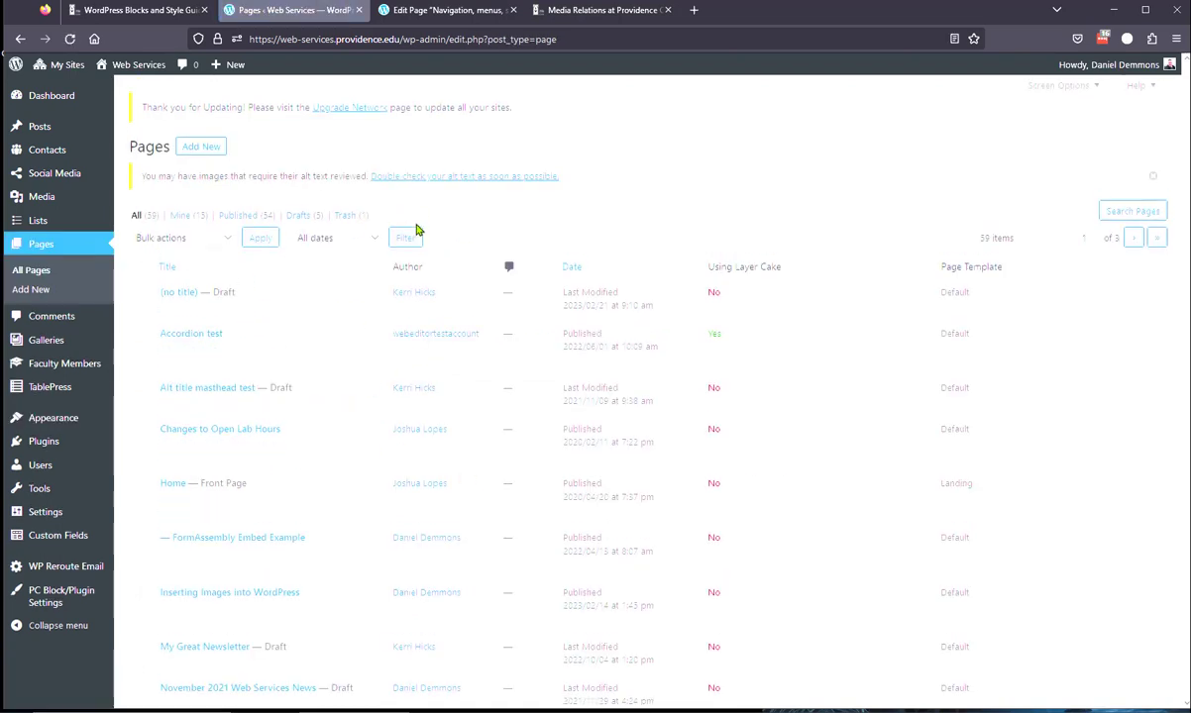
click(298, 215)
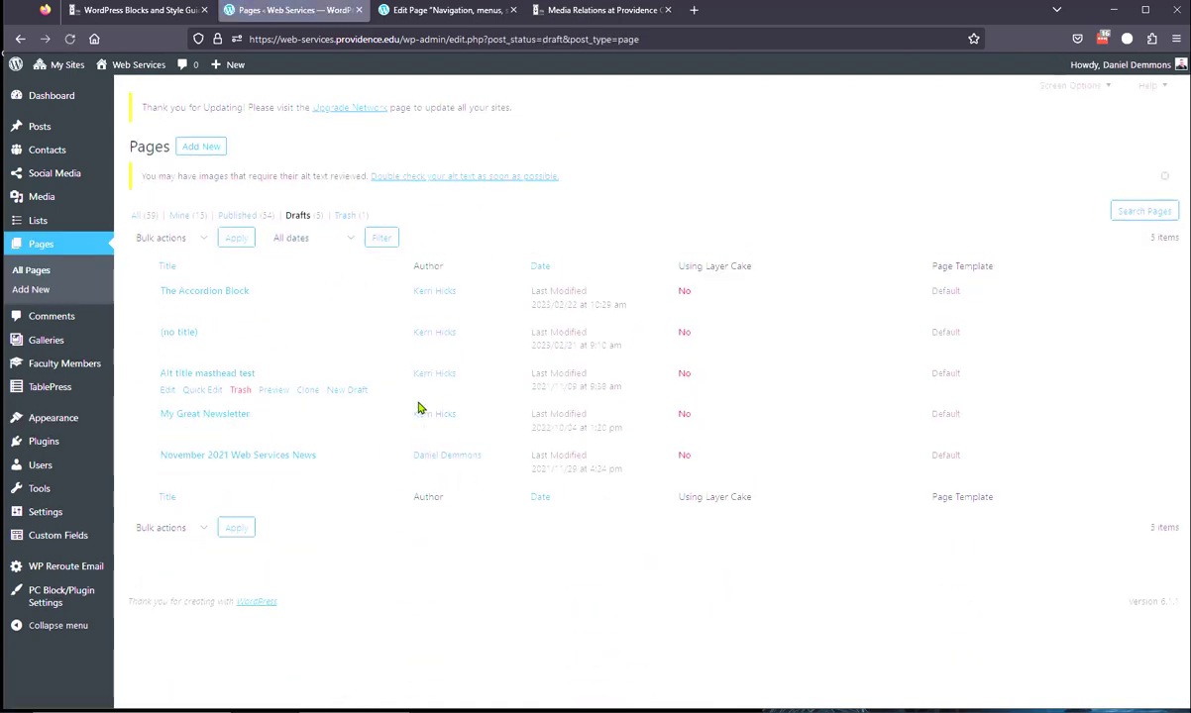
click(137, 217)
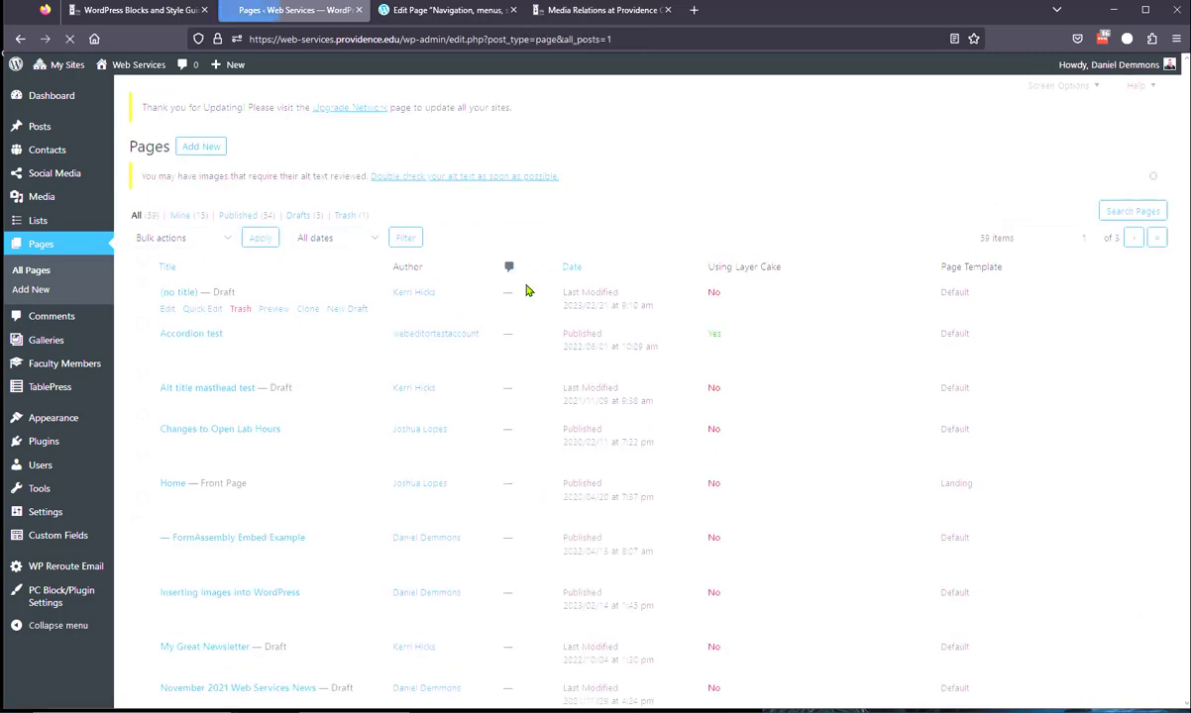
scroll(393, 497, down, 5)
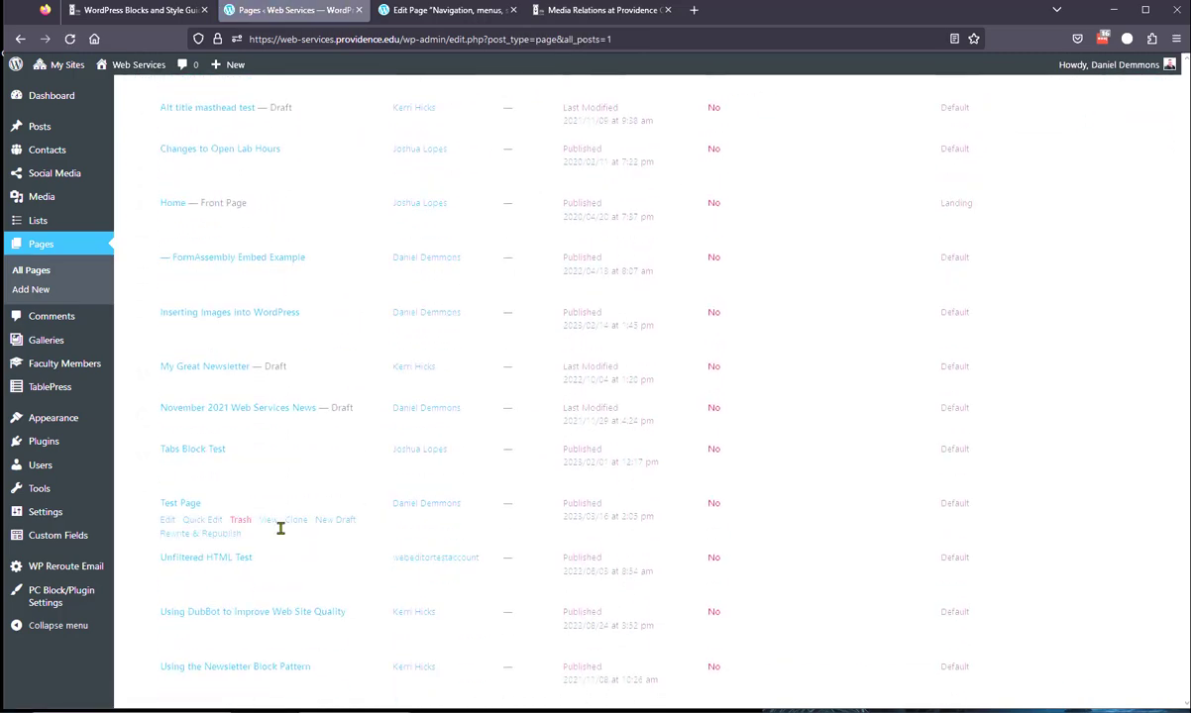
click(168, 519)
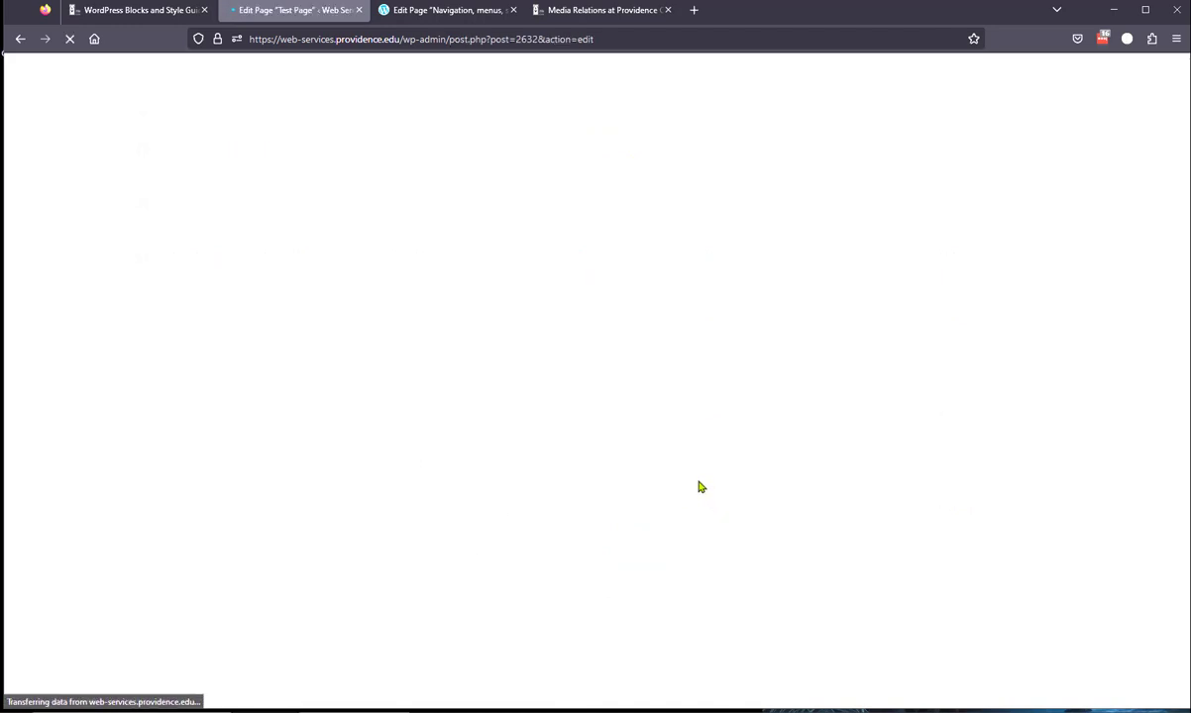
Set the Side Menu WebPart's left menu to Test Resources, update the page and view the published result.
scroll(1088, 506, down, 10)
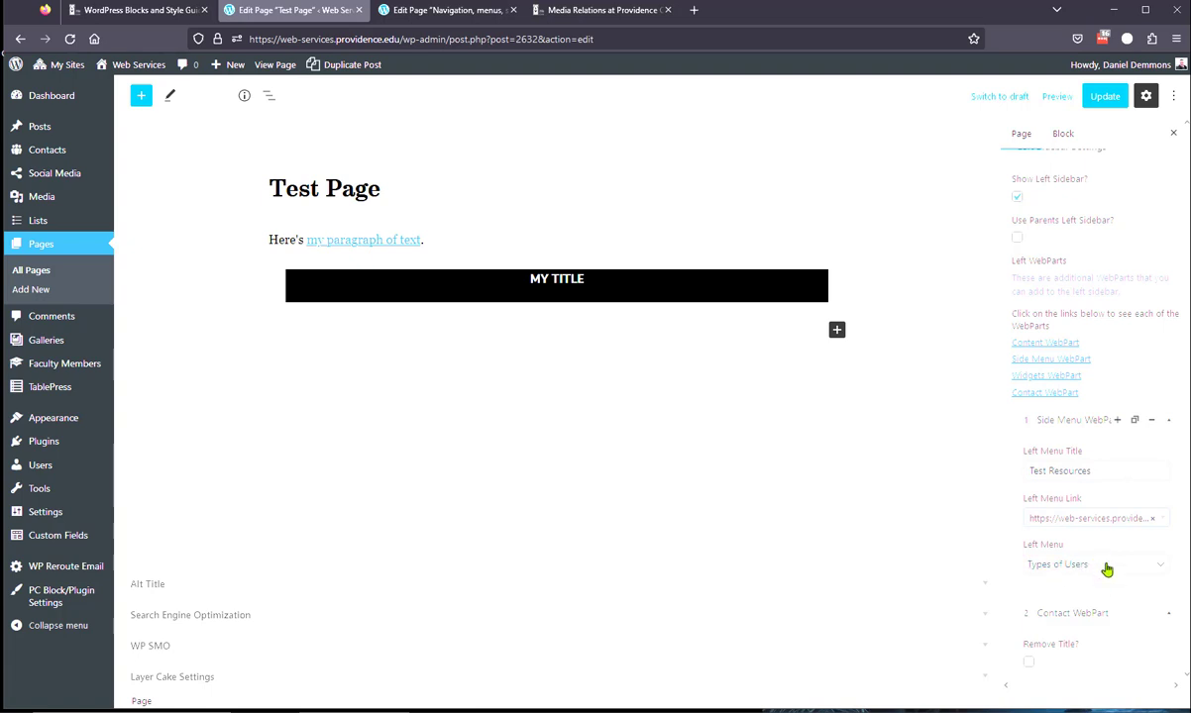
click(1086, 566)
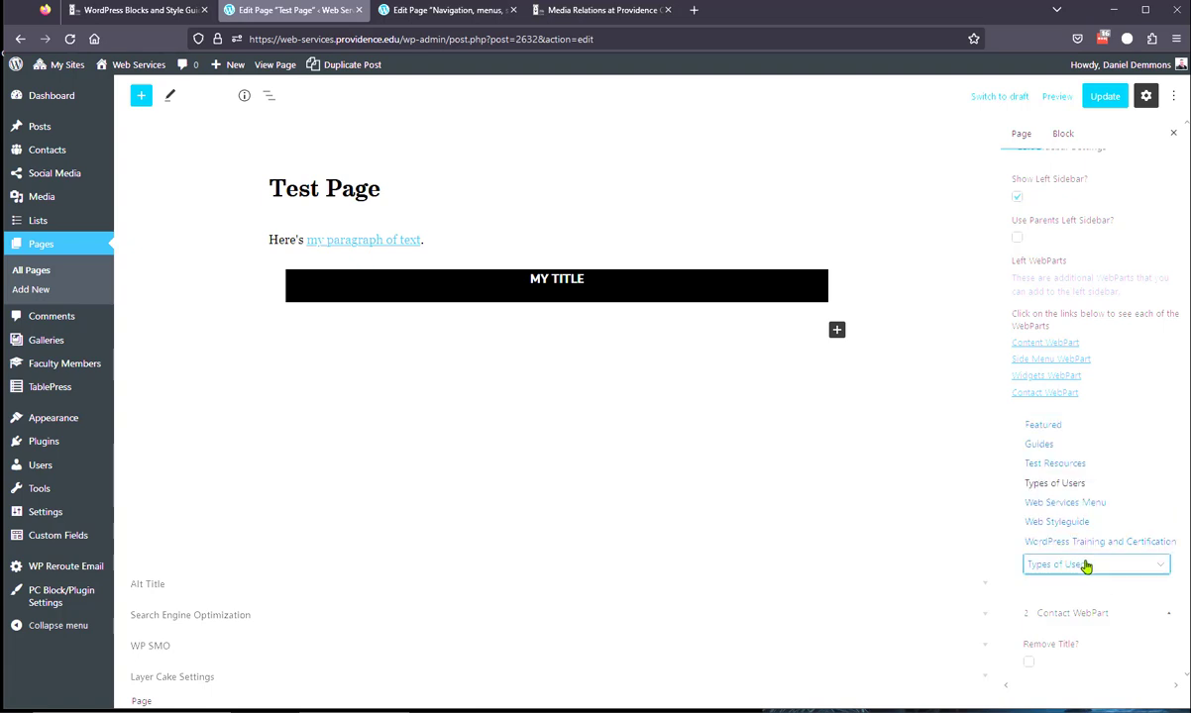
click(1058, 463)
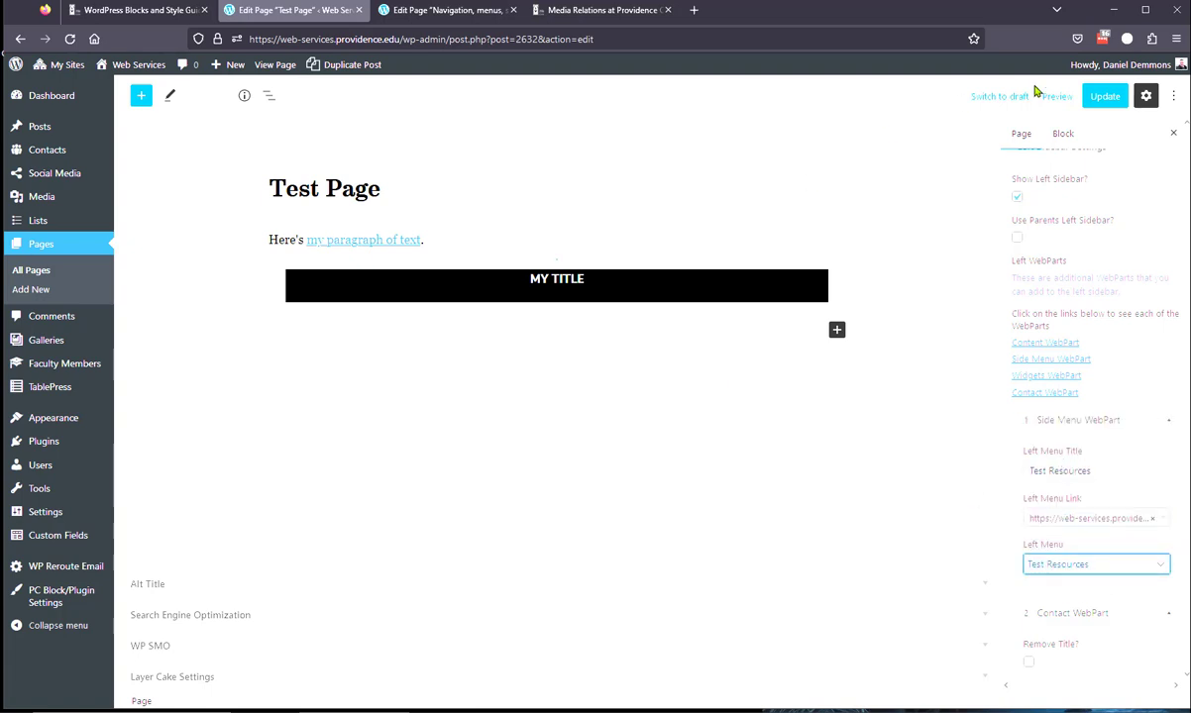
click(1102, 98)
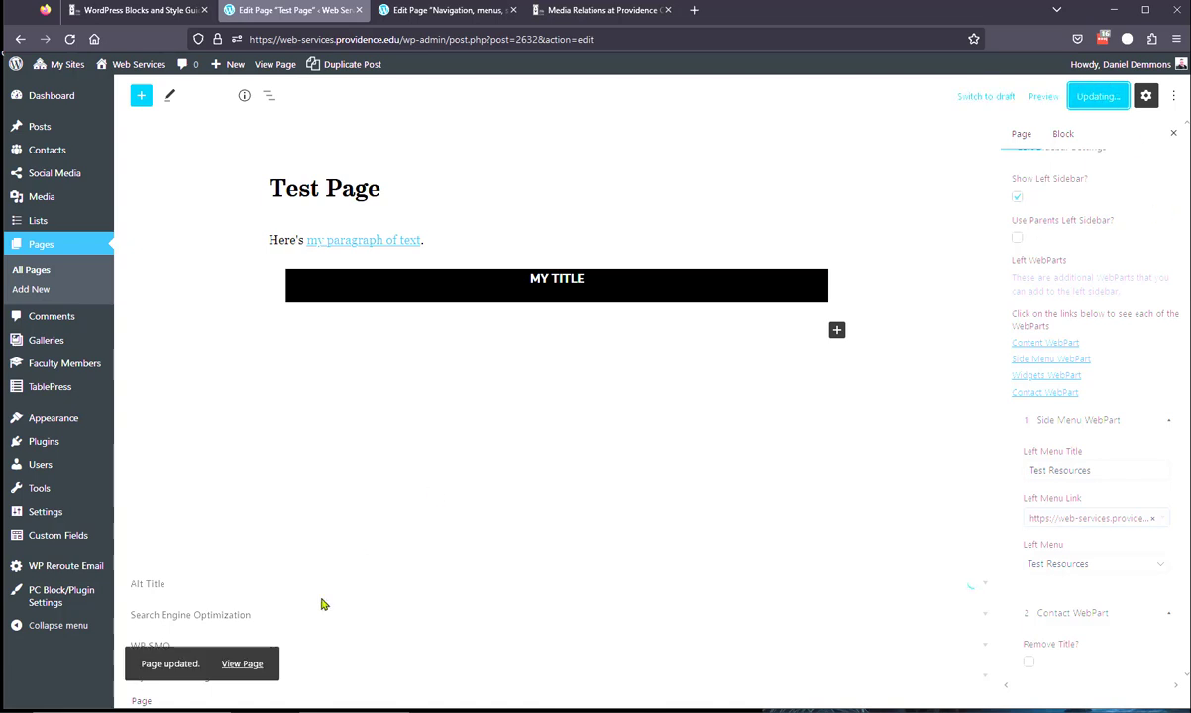
click(244, 663)
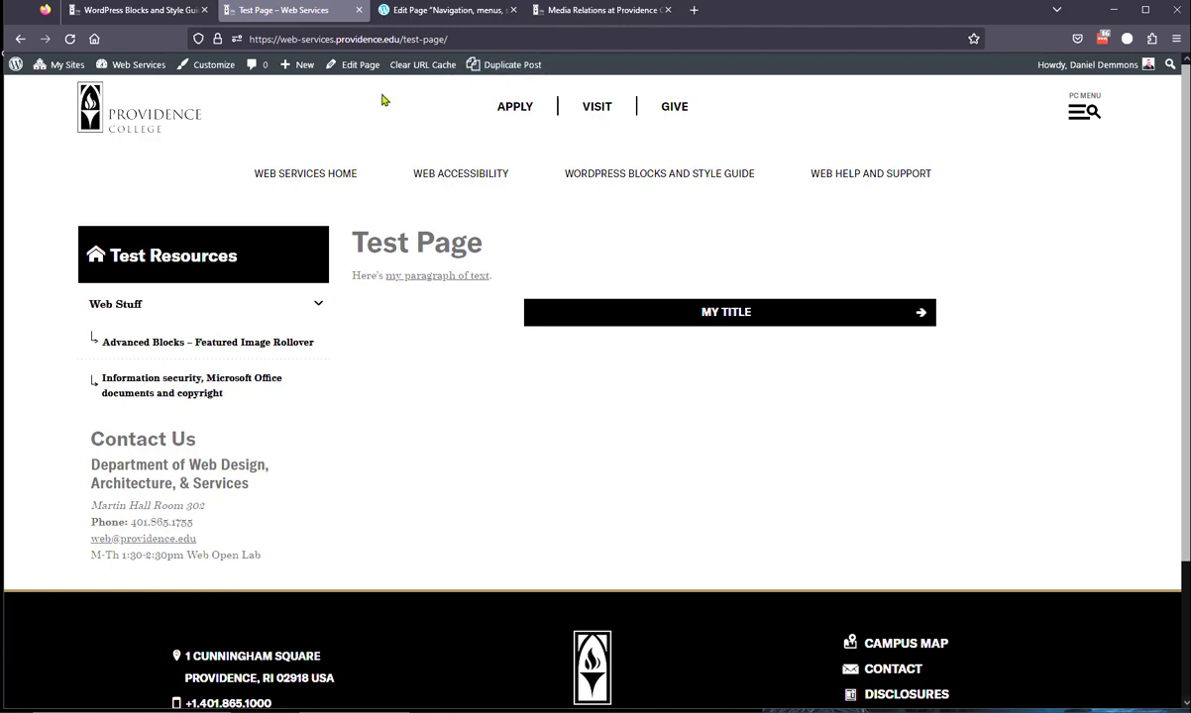
Reopen Test Page for editing, add a Content WebPart to the left sidebar and move it above the Contact WebPart.
click(359, 65)
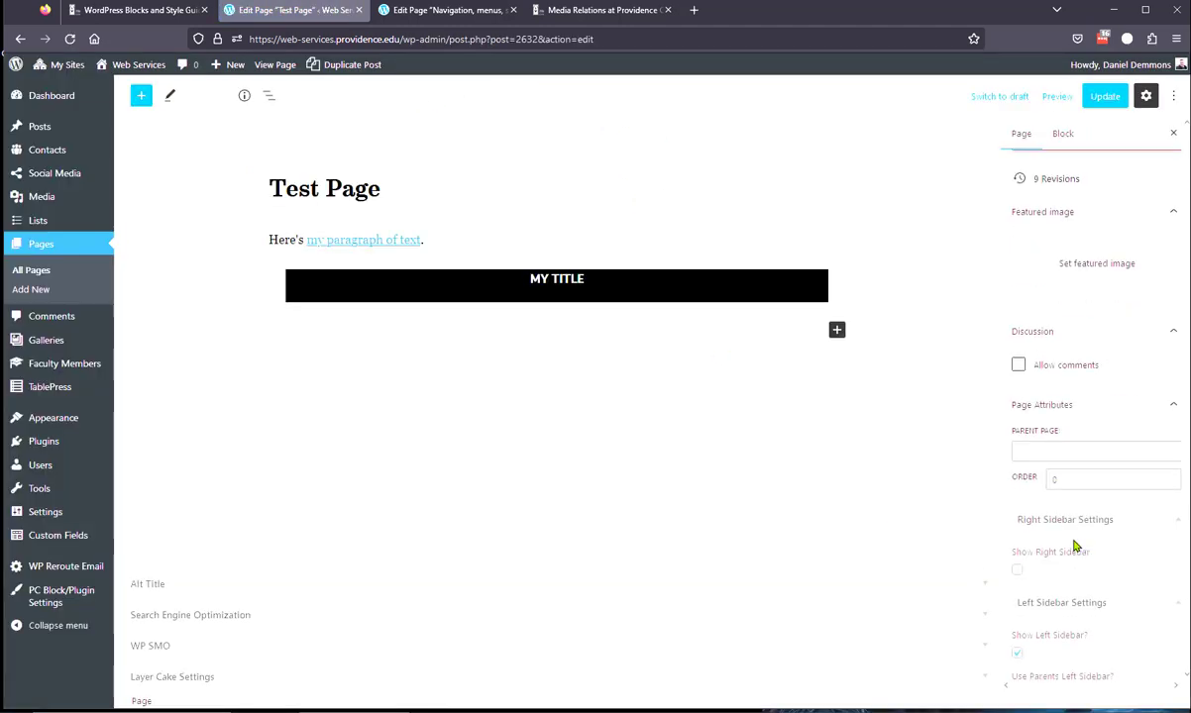
scroll(1075, 546, down, 10)
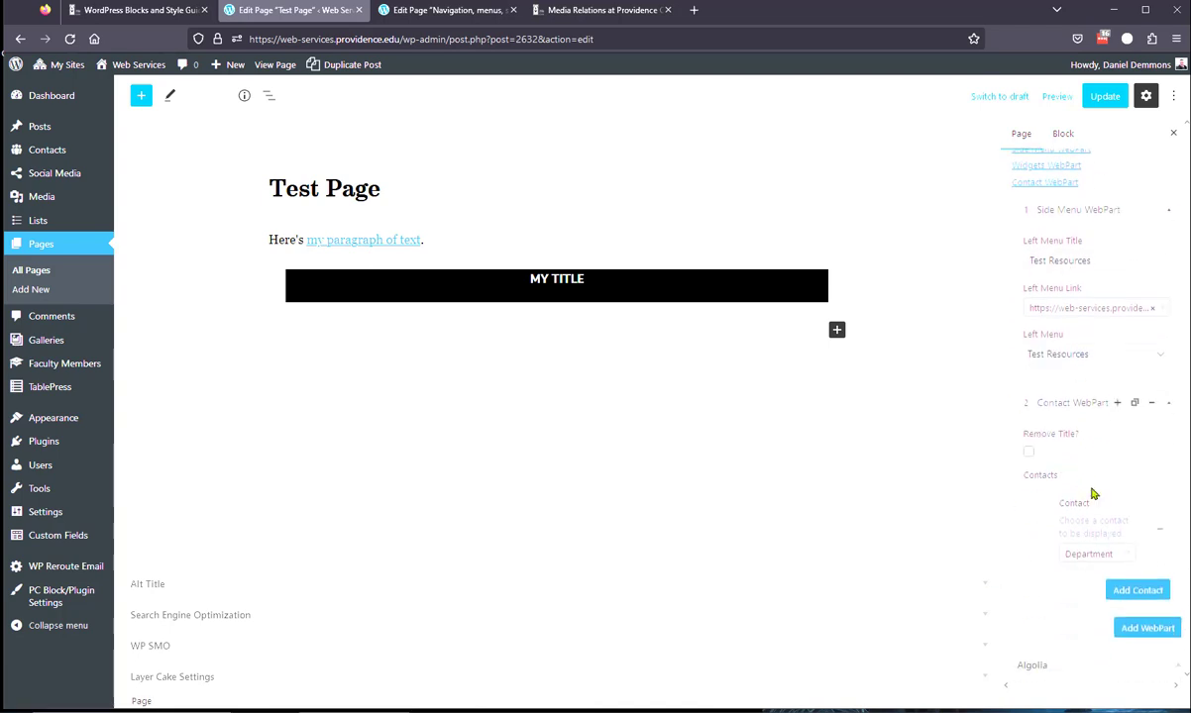
click(1132, 629)
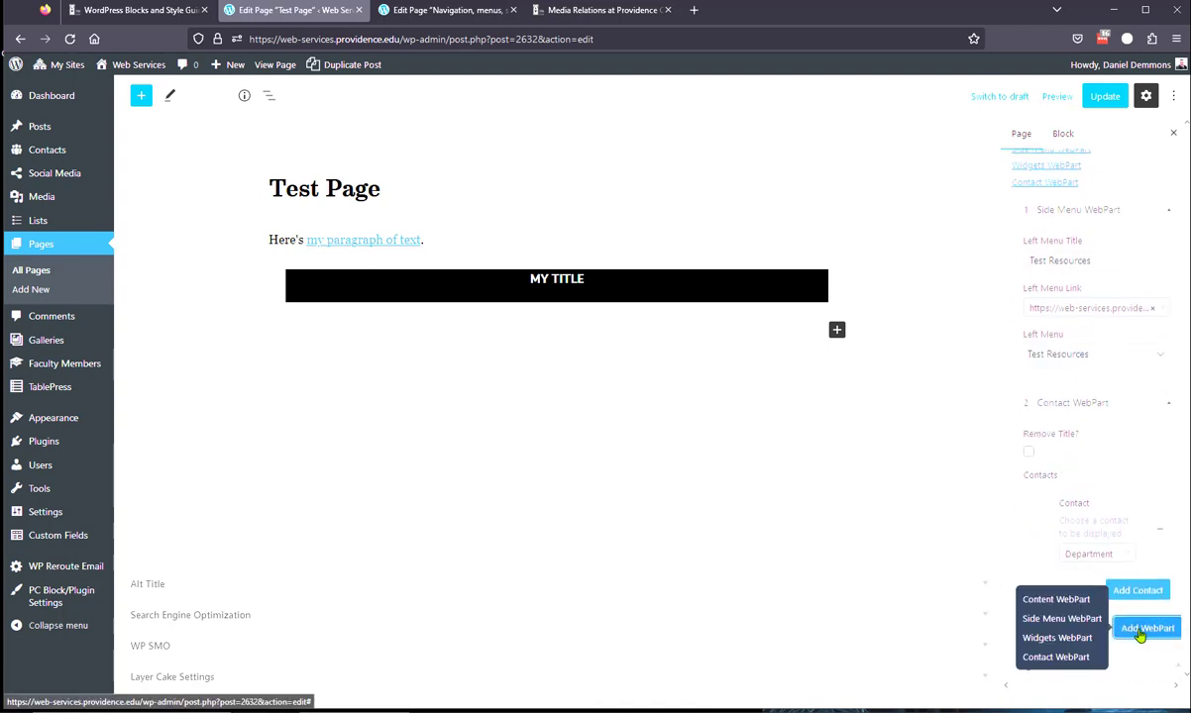
click(1086, 601)
scroll(1075, 426, down, 5)
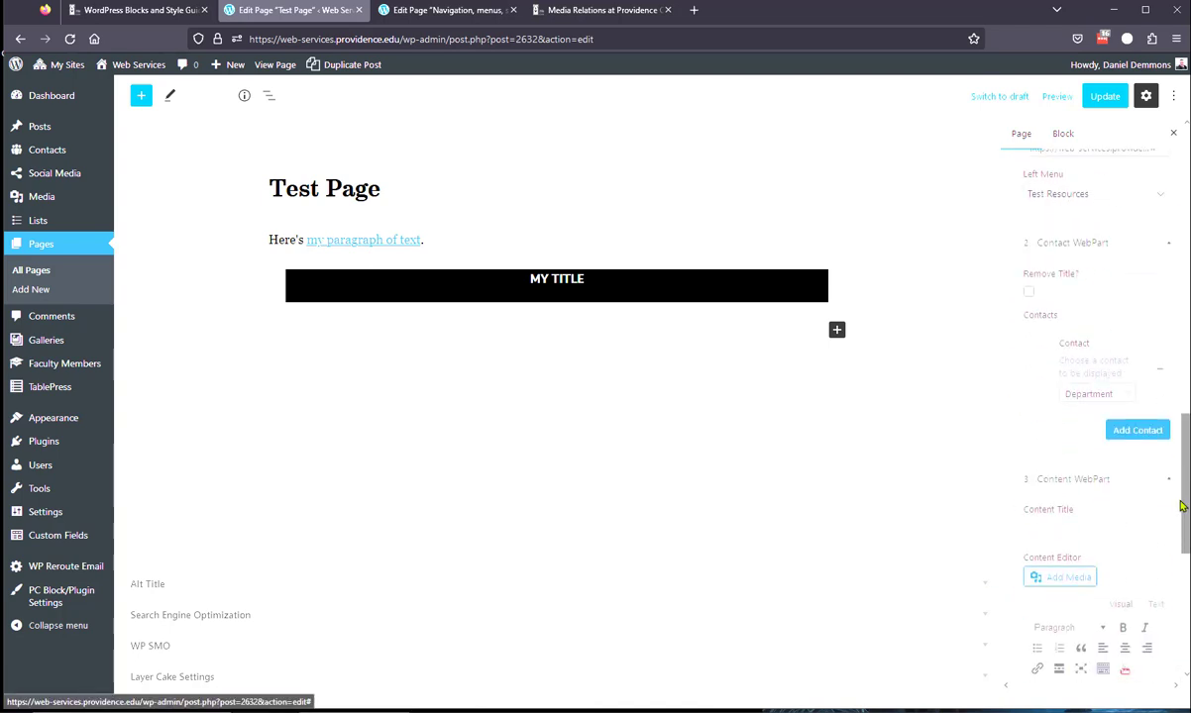
drag(1046, 400, 1051, 259)
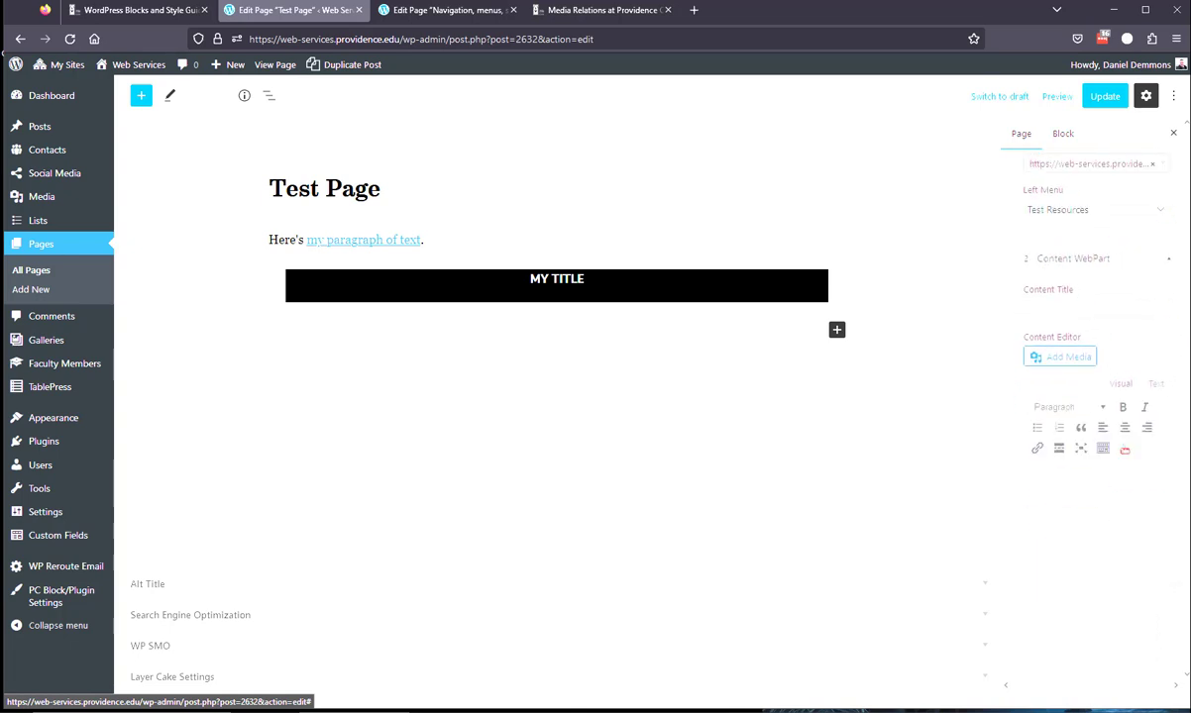
Enter a bulleted item reading Test stuff in the Content WebPart, update the page and view the published result.
scroll(1133, 485, down, 1)
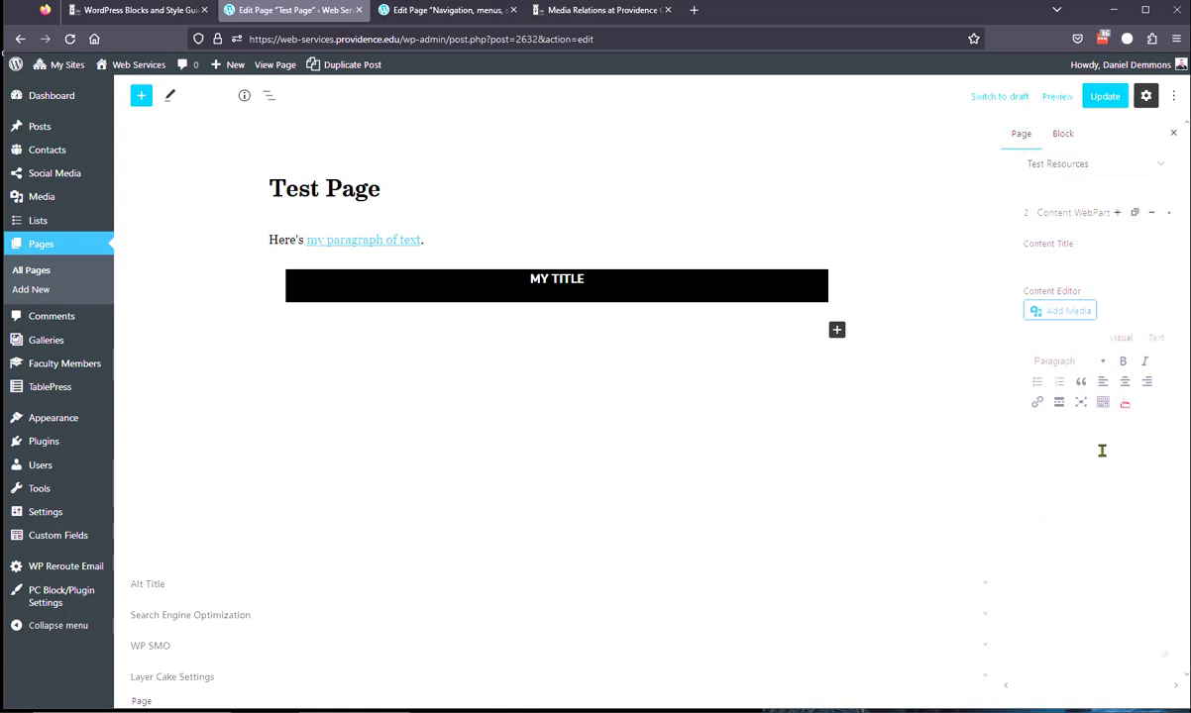
click(1037, 383)
click(1102, 96)
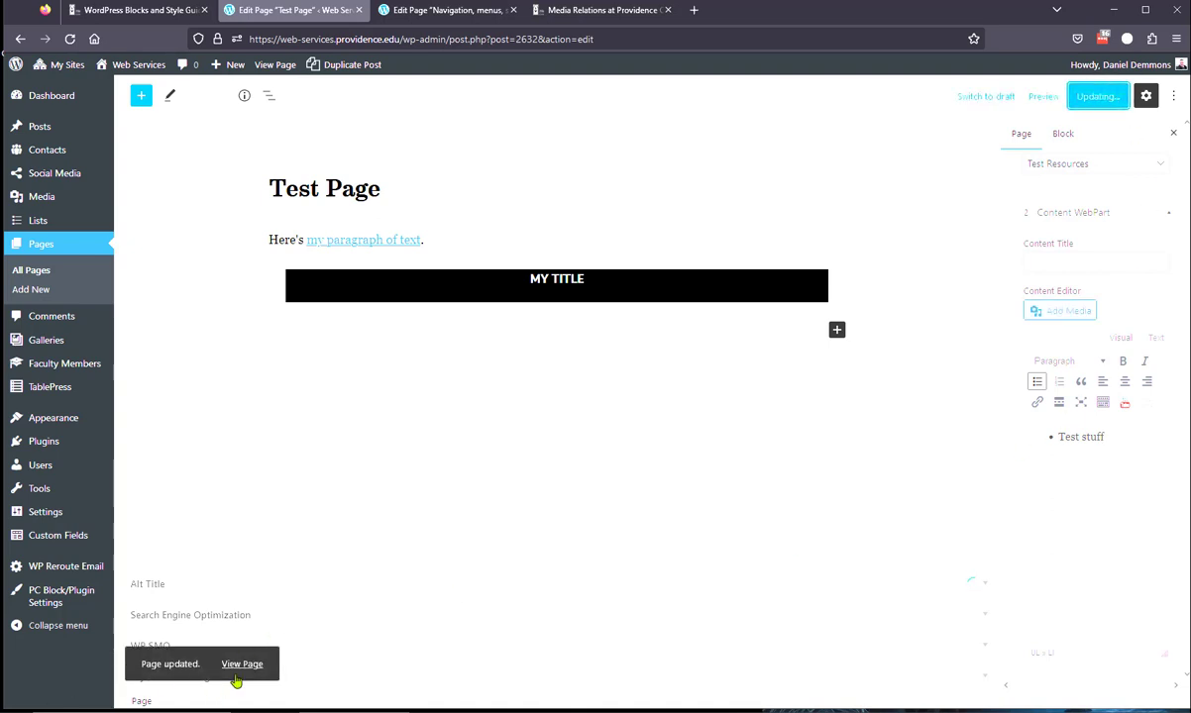
click(238, 665)
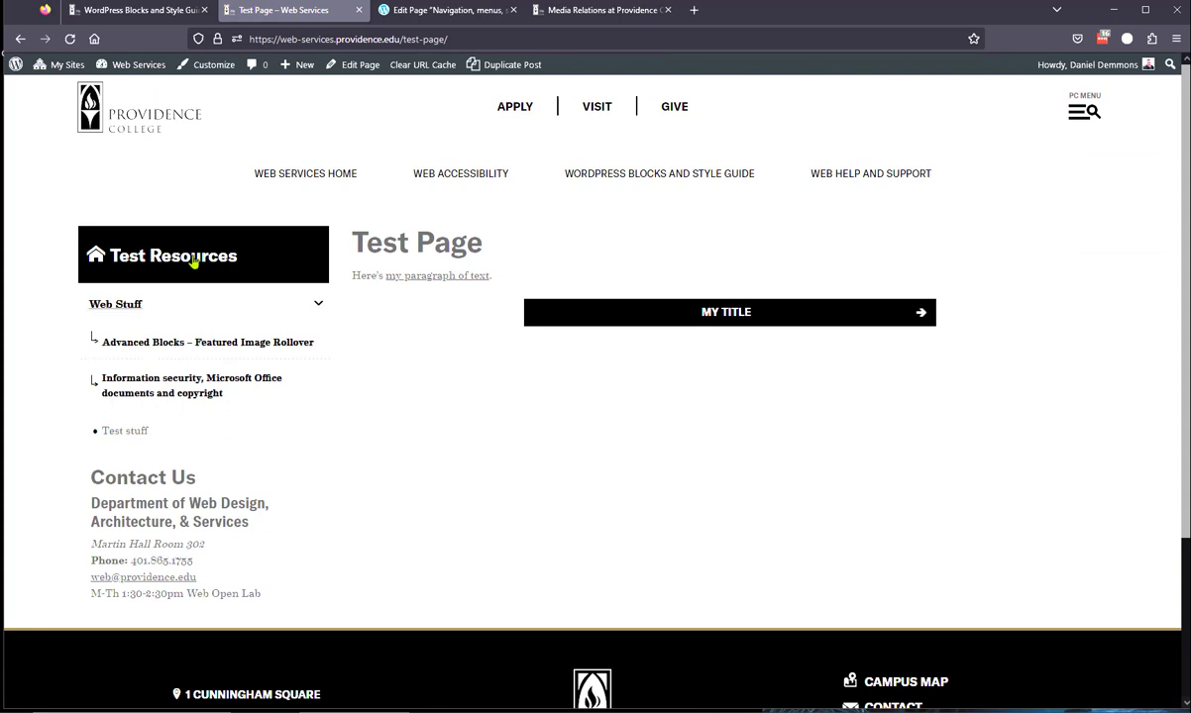
Reopen Test Page for editing and go to the Content WebPart in its left sidebar settings.
click(378, 66)
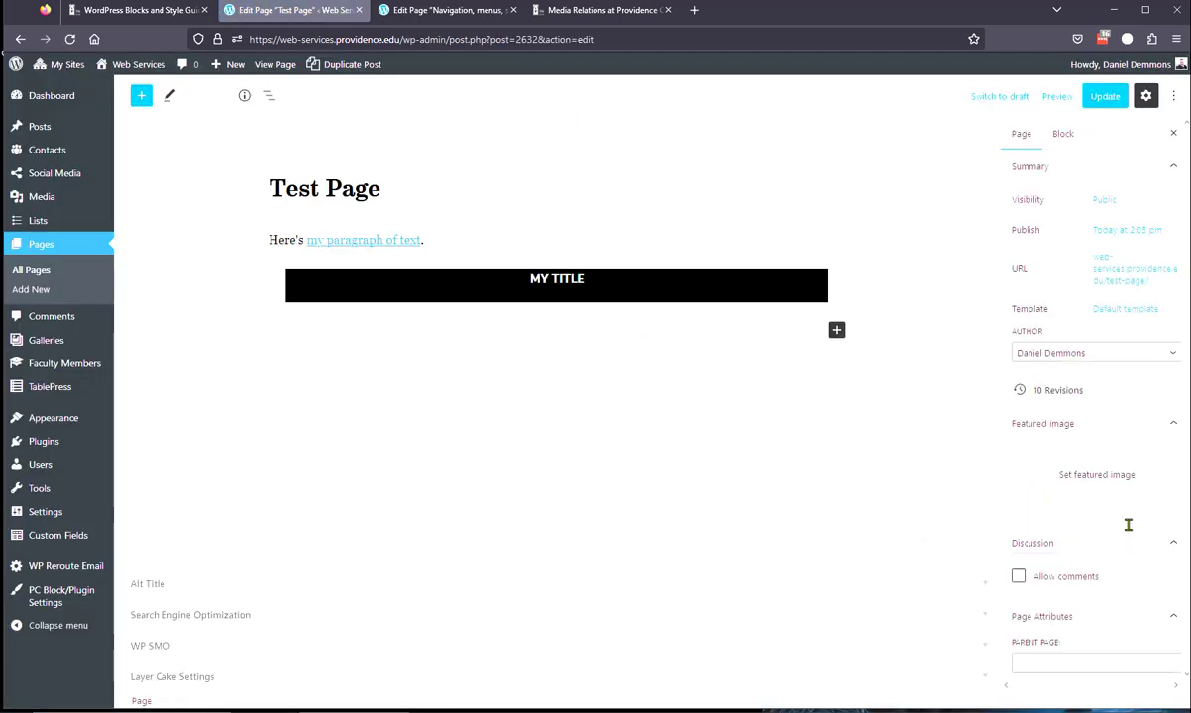
scroll(1130, 523, down, 5)
scroll(1090, 416, down, 10)
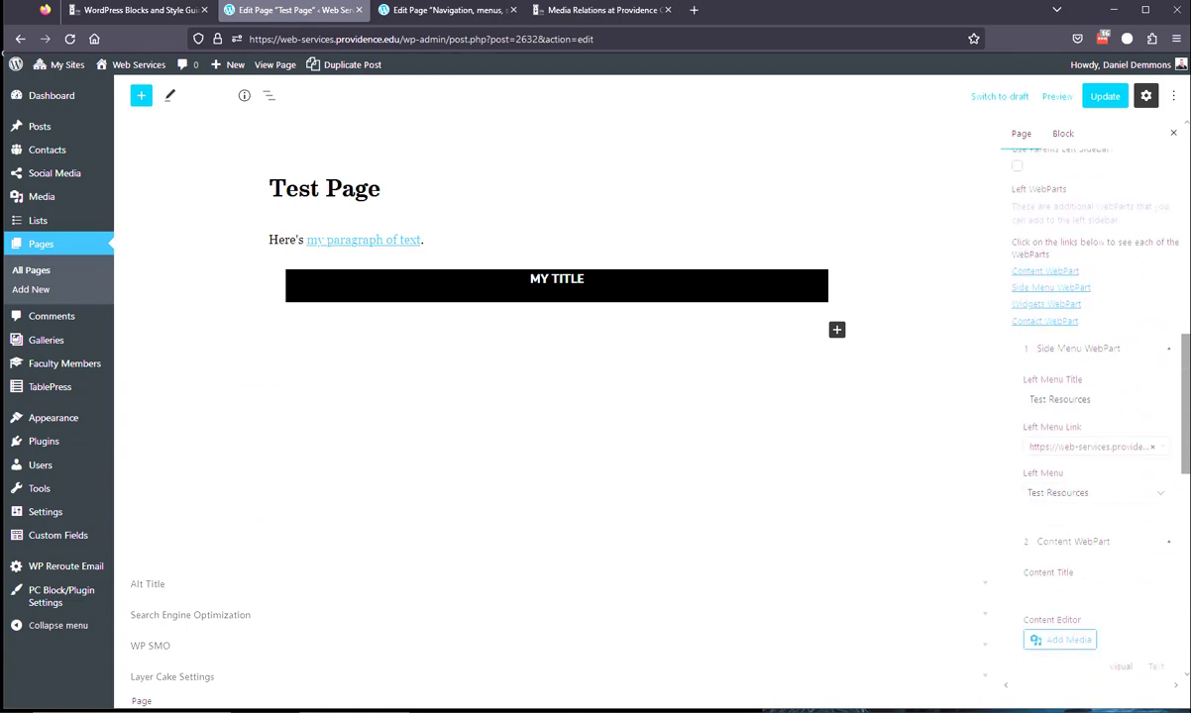
scroll(1090, 396, up, 1)
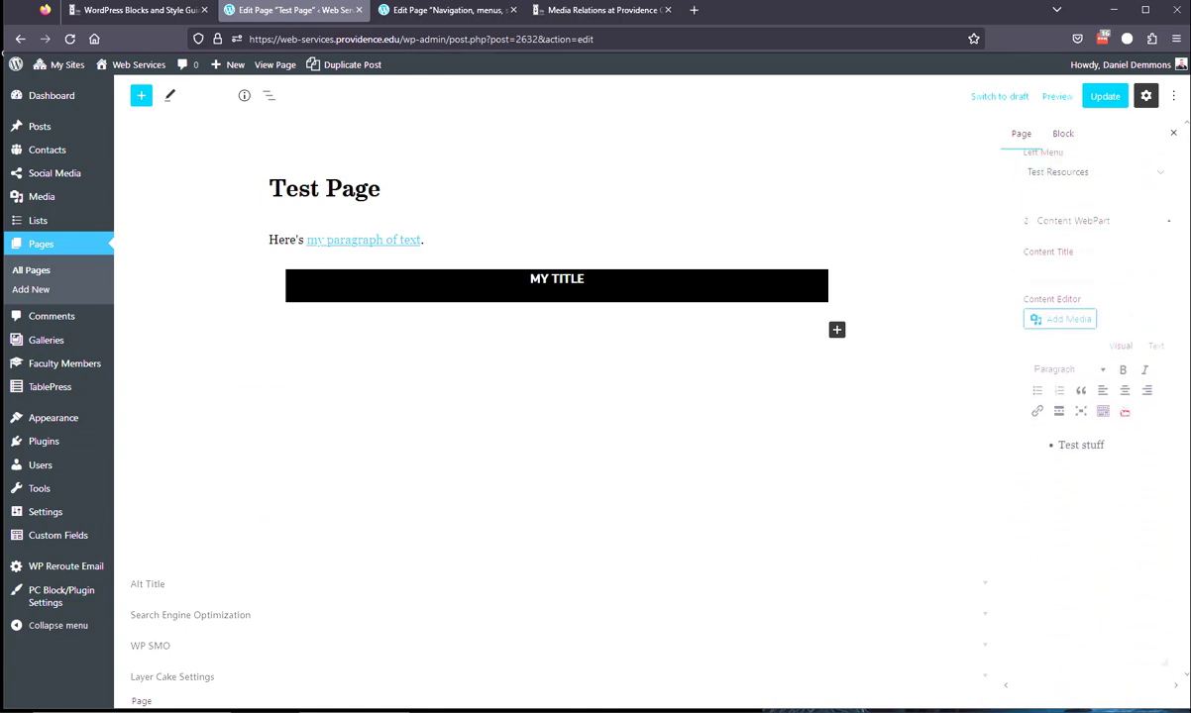